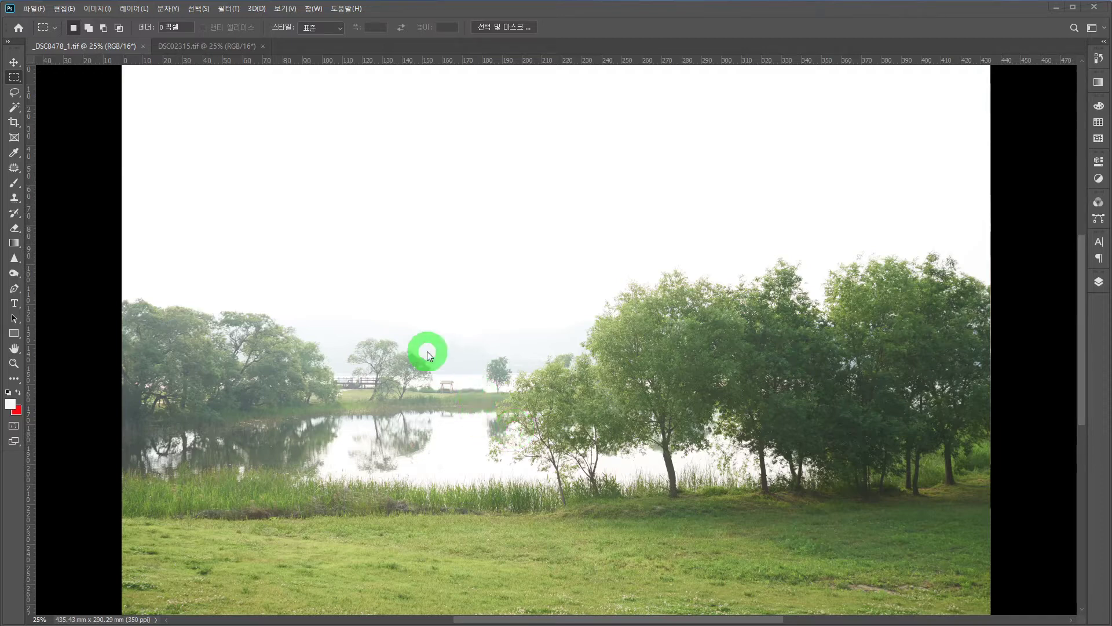
pyautogui.click(238, 47)
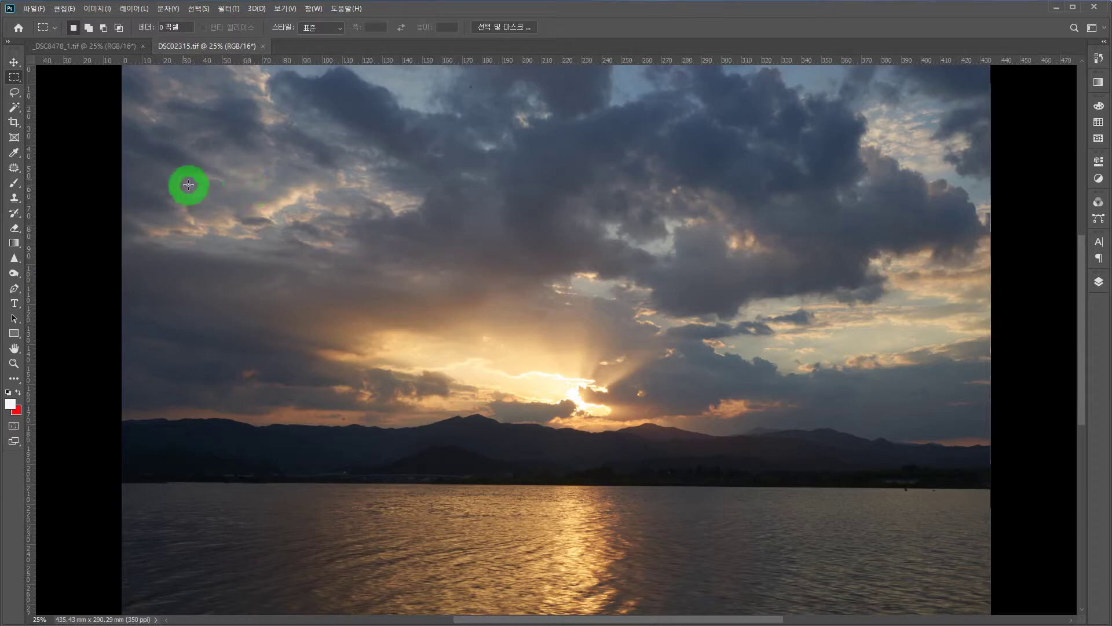
pyautogui.click(111, 46)
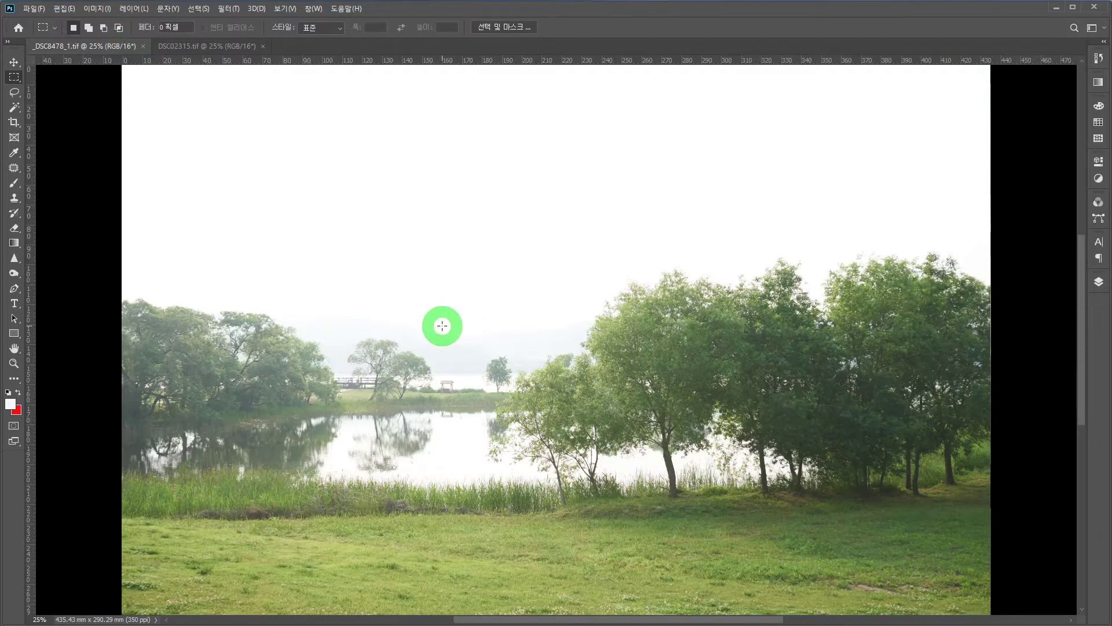
# - Open the lake photo _DSC8478_1.tif in the Camera Raw filter and set Dehaze to +58
pyautogui.hotkey('ctrl', '-')
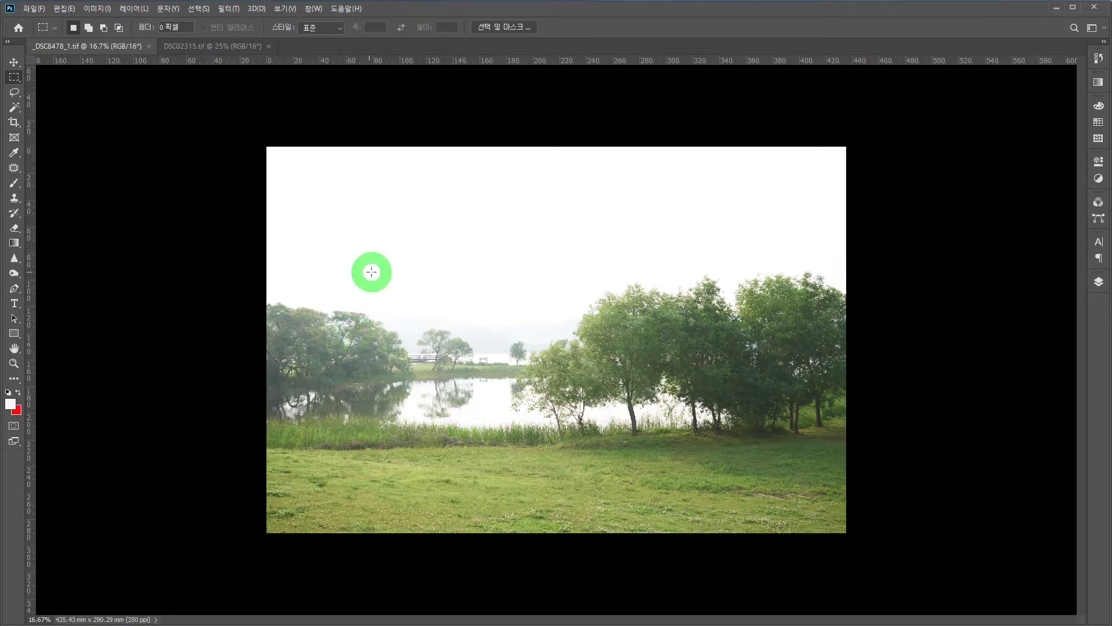
pyautogui.click(242, 9)
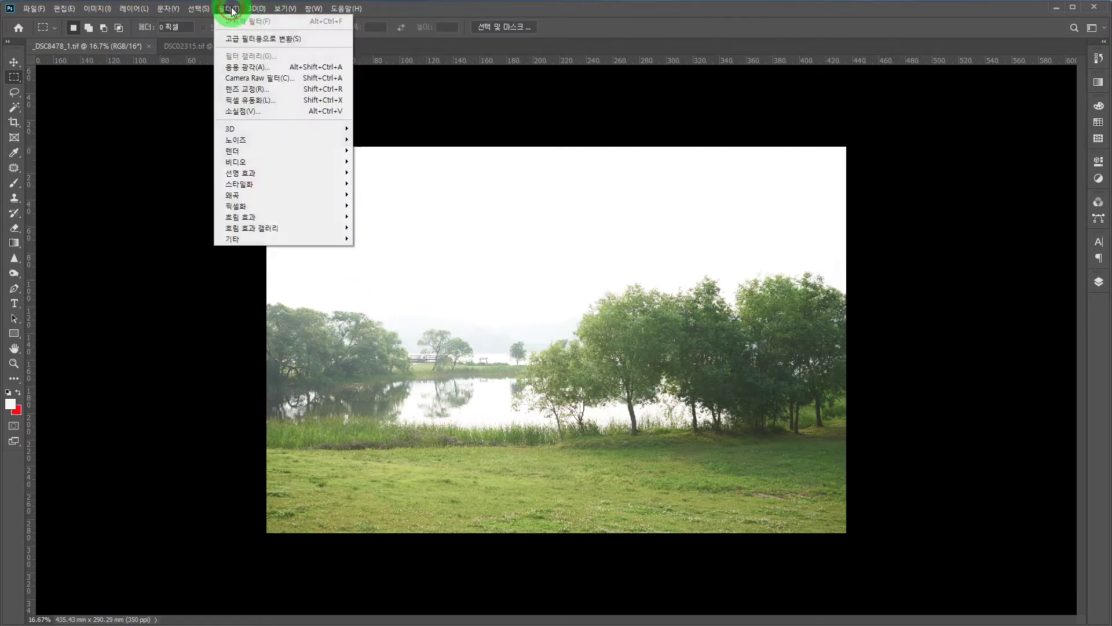
pyautogui.click(251, 78)
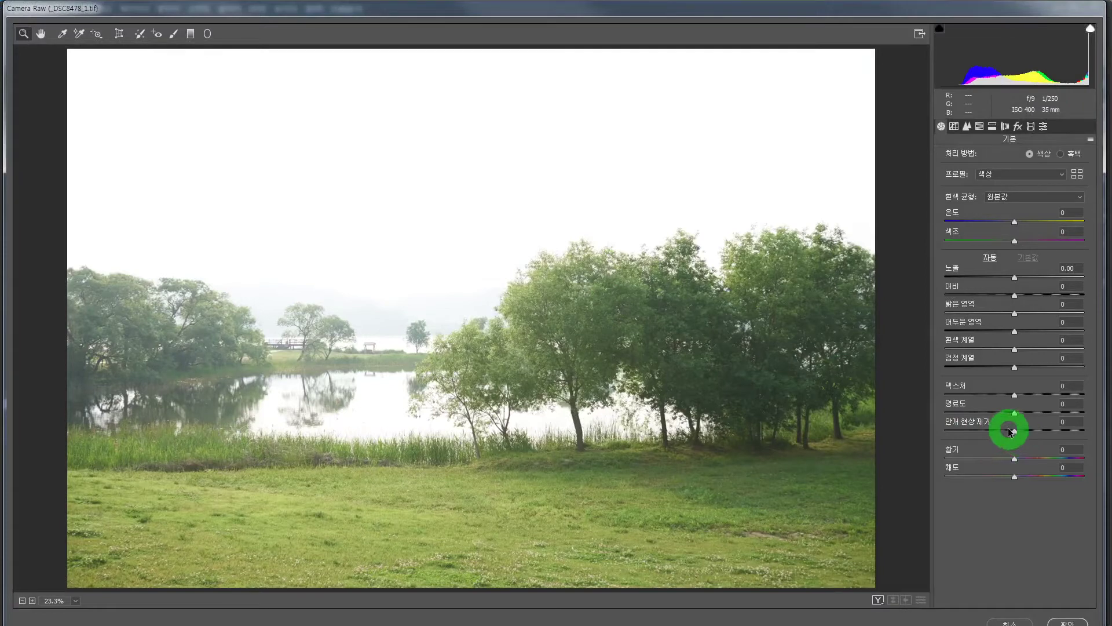
pyautogui.moveTo(1013, 431); pyautogui.dragTo(1035, 432)
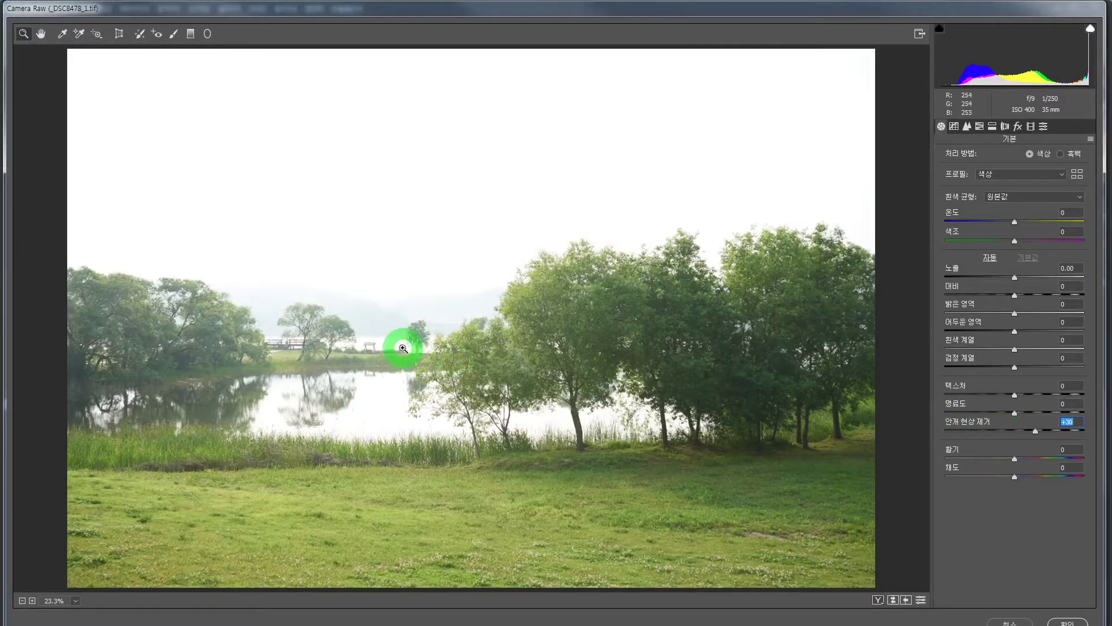
pyautogui.moveTo(1035, 432); pyautogui.dragTo(1013, 431)
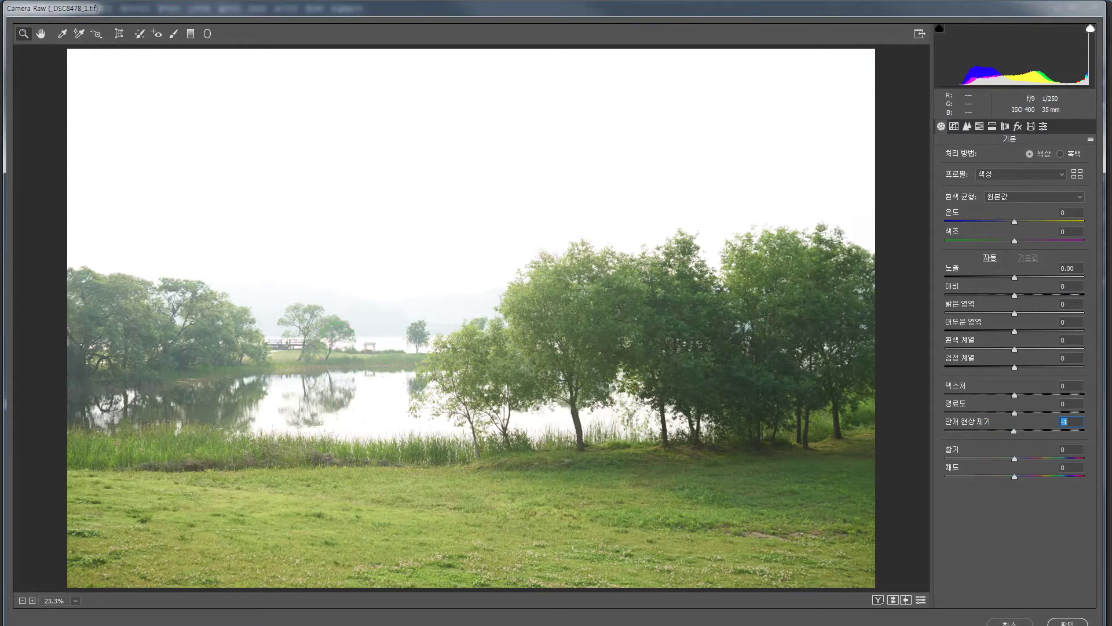
pyautogui.moveTo(1014, 433); pyautogui.dragTo(1051, 435)
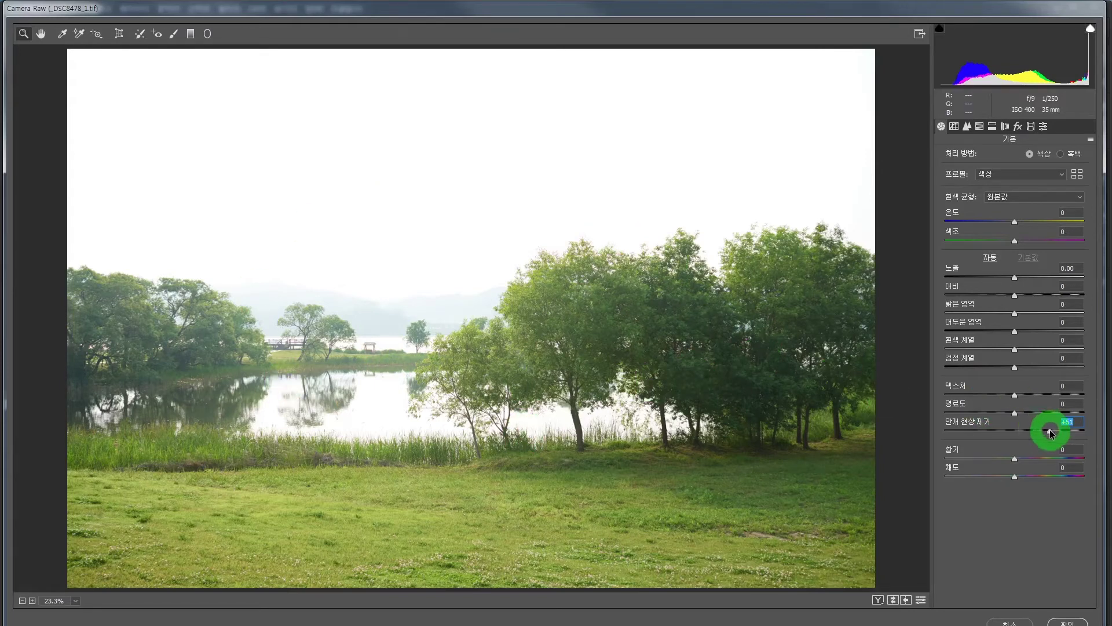
pyautogui.moveTo(1054, 434); pyautogui.dragTo(1056, 432)
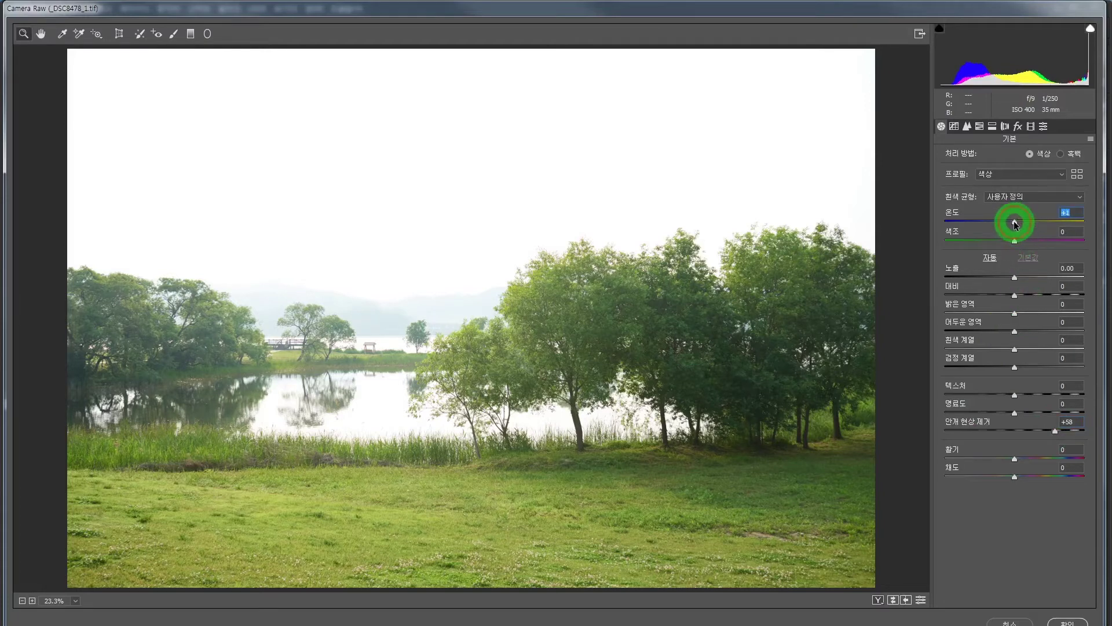
# - Set Temperature to +8, Saturation to -7, Clarity to +13 and Contrast to +6, and apply the Camera Raw filter
pyautogui.moveTo(1020, 224)
pyautogui.mouseDown()
pyautogui.moveTo(1049, 225)
pyautogui.moveTo(1010, 224)
pyautogui.moveTo(1021, 225)
pyautogui.mouseUp()
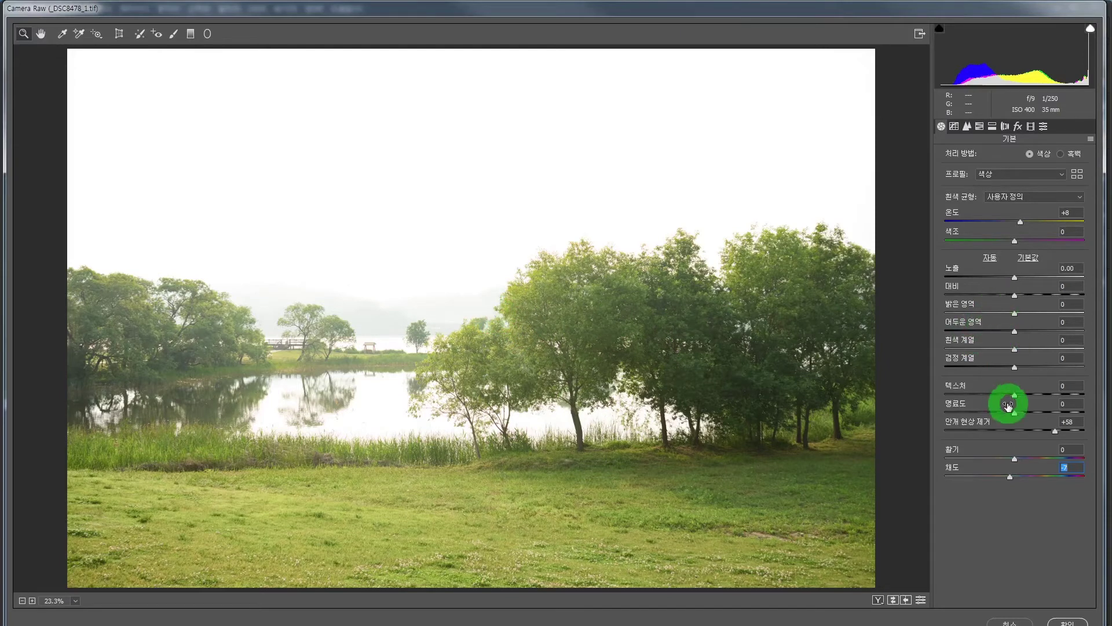
pyautogui.moveTo(1019, 415); pyautogui.dragTo(1023, 415)
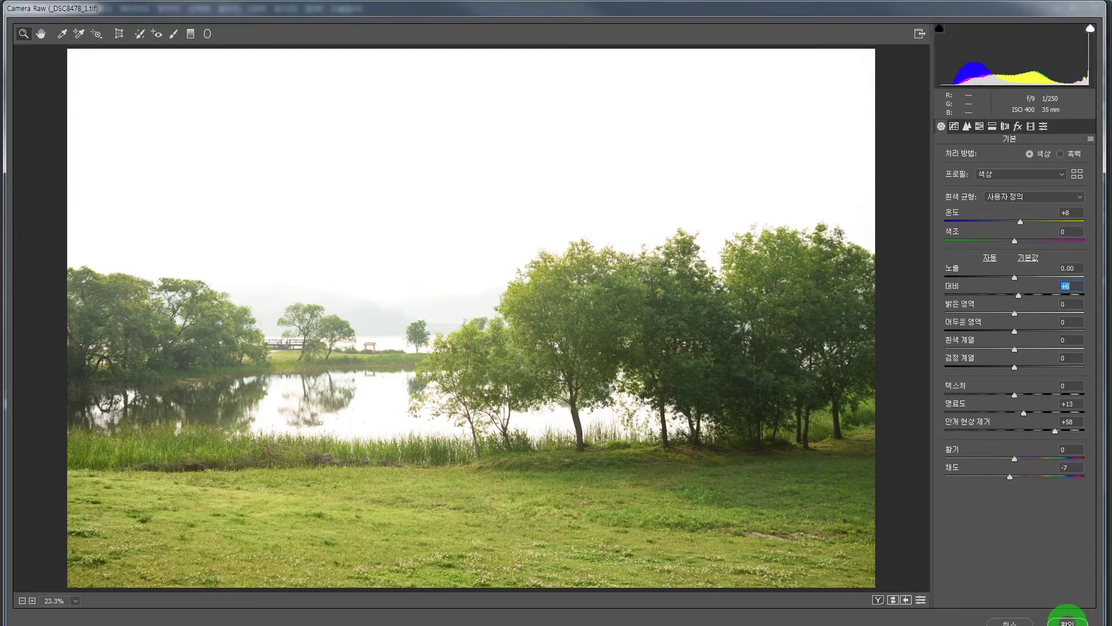
pyautogui.click(1067, 621)
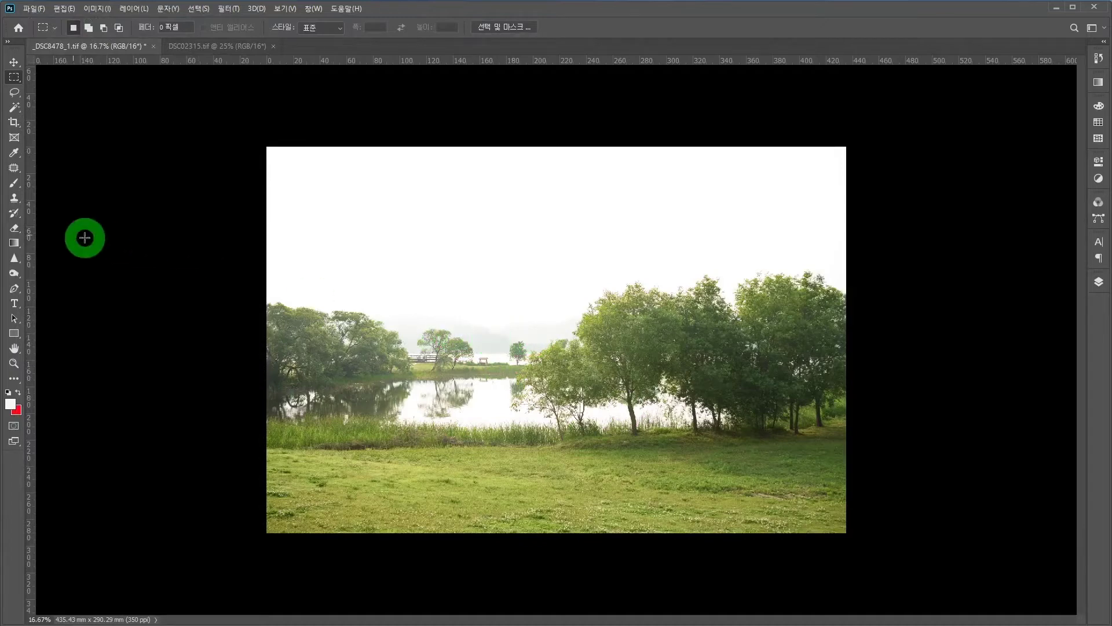
# - Use Replace Color to sample the hazy distant mountains and raise their Lightness to +84
pyautogui.click(97, 8)
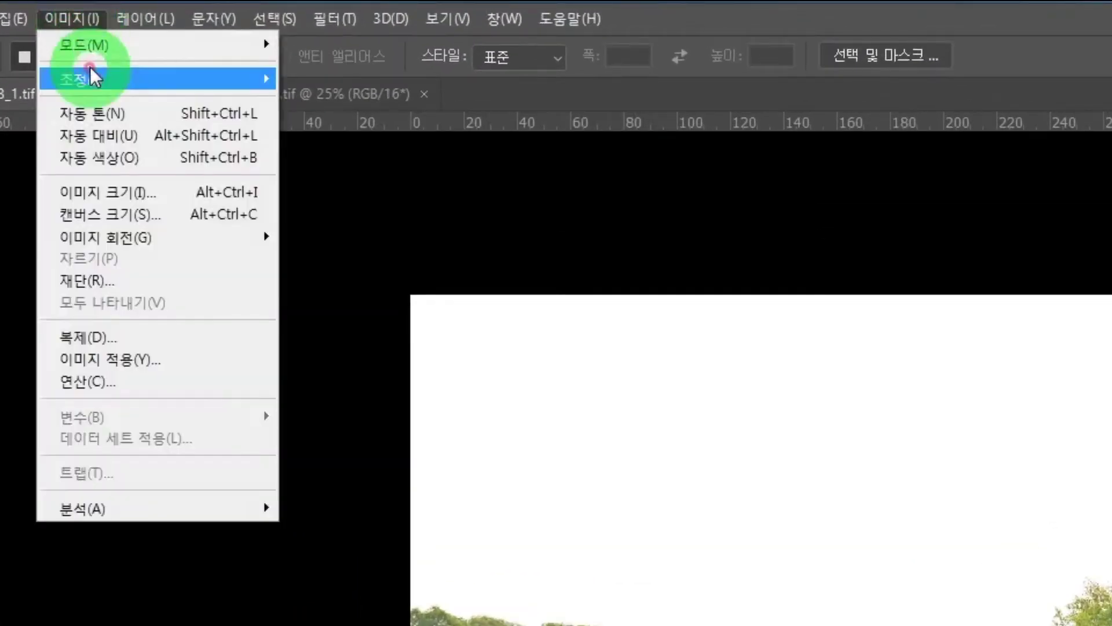
pyautogui.click(93, 77)
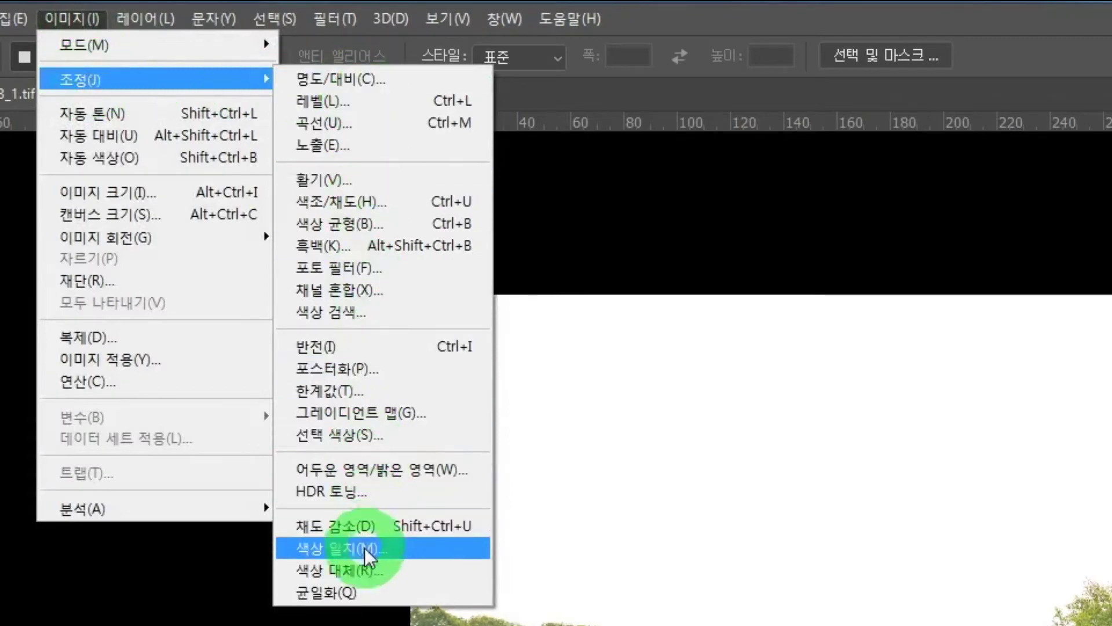
pyautogui.click(366, 570)
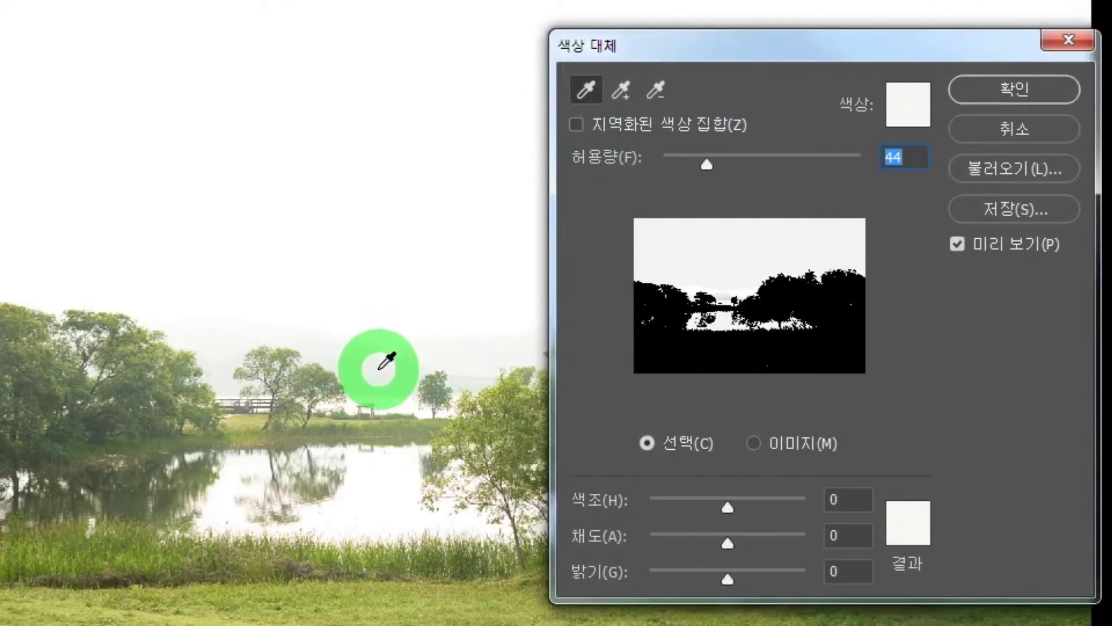
pyautogui.click(387, 361)
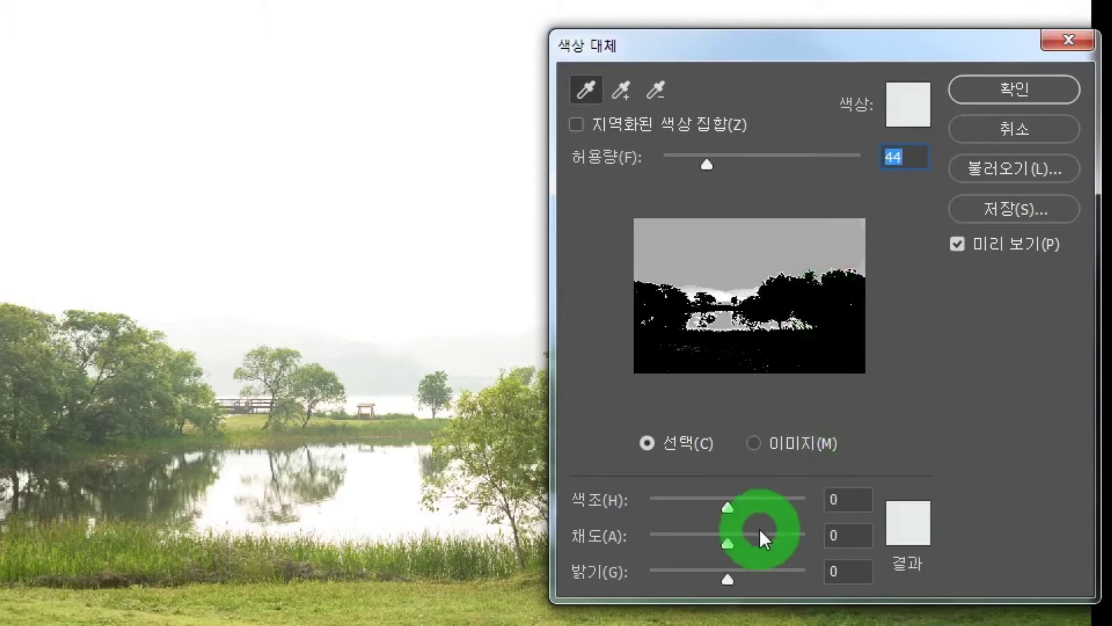
pyautogui.moveTo(728, 578); pyautogui.dragTo(777, 579)
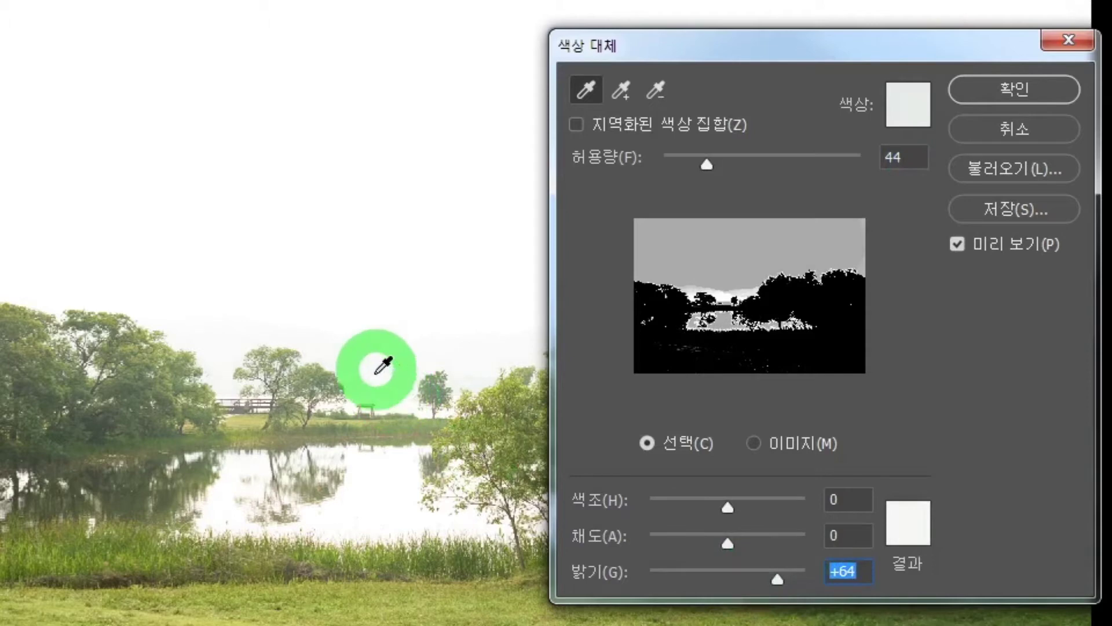
pyautogui.moveTo(777, 579); pyautogui.dragTo(797, 589)
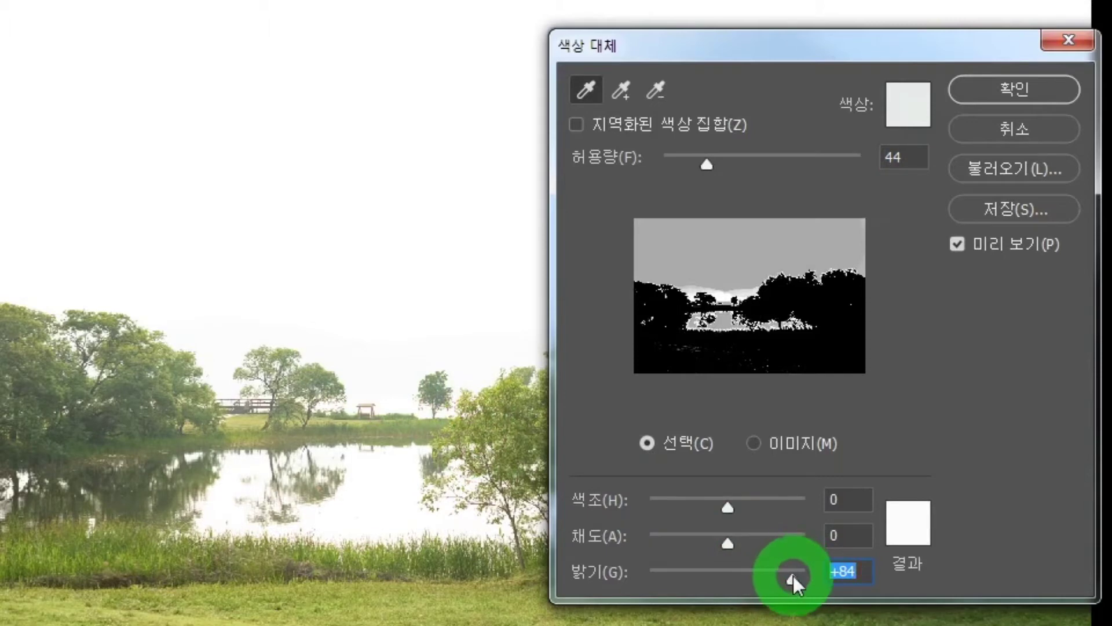
pyautogui.click(967, 84)
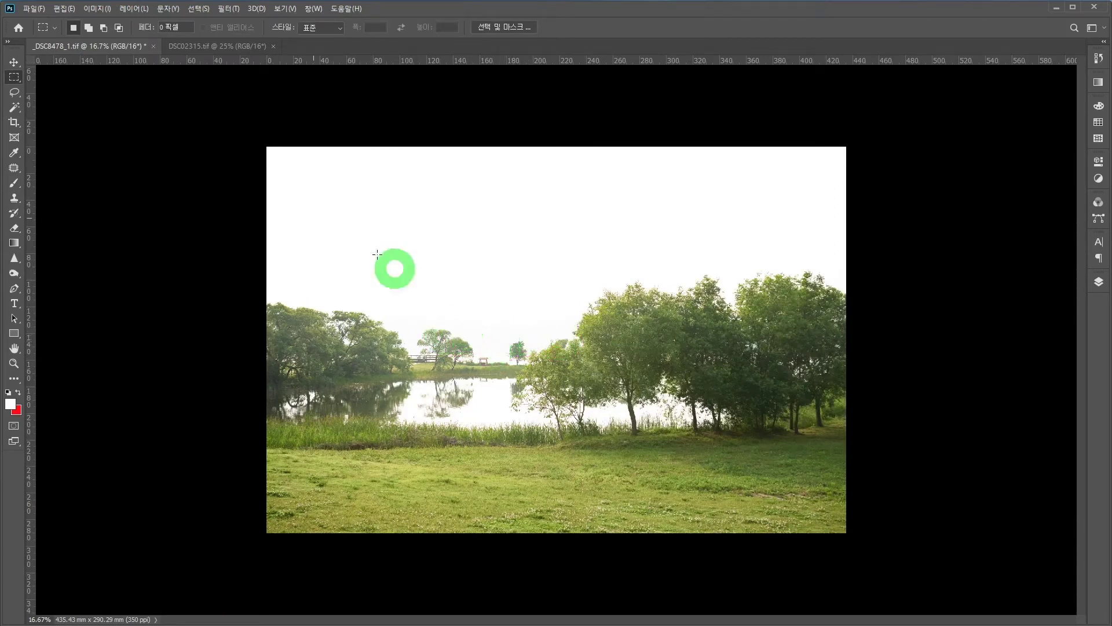
# - Apply a Curves adjustment that sets the white point from the remaining haze on the horizon
pyautogui.click(103, 13)
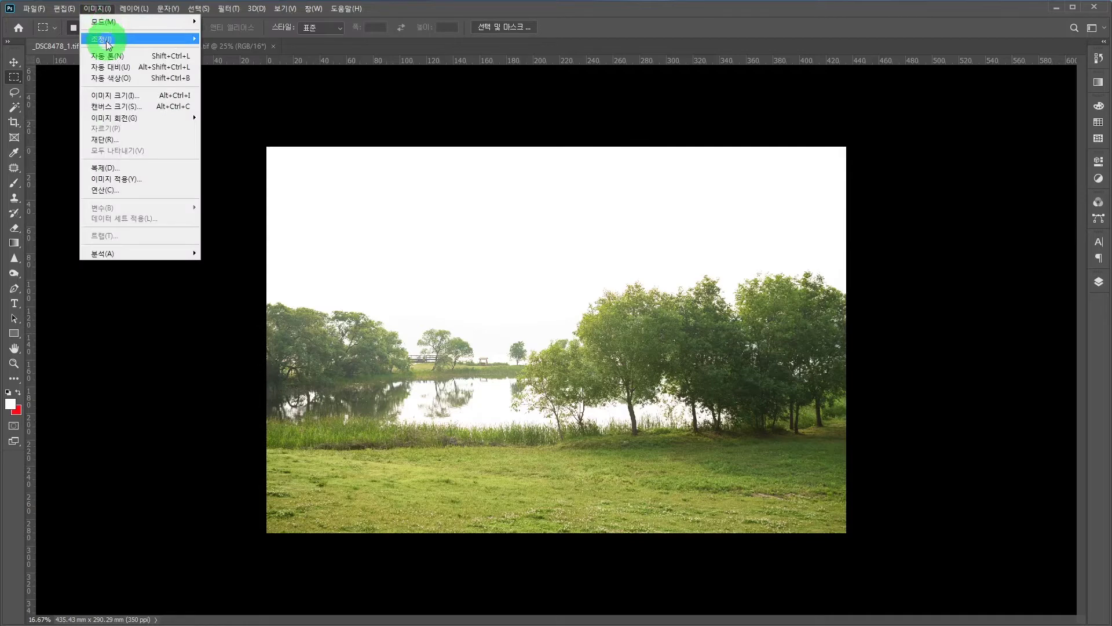
pyautogui.moveTo(113, 39)
pyautogui.click(232, 60)
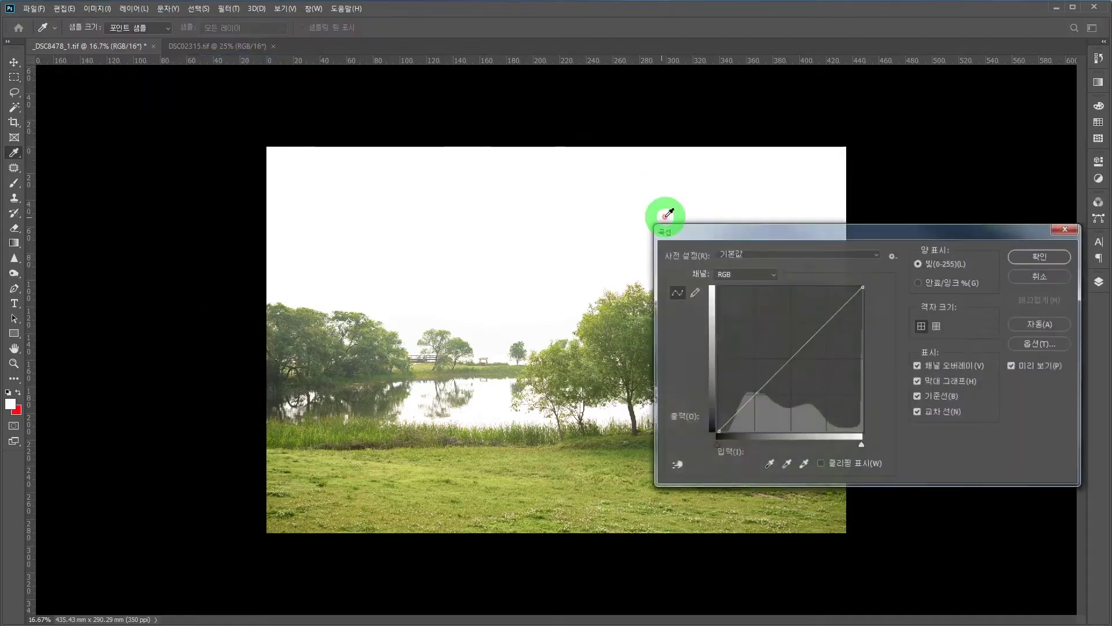
pyautogui.moveTo(713, 236); pyautogui.dragTo(682, 204)
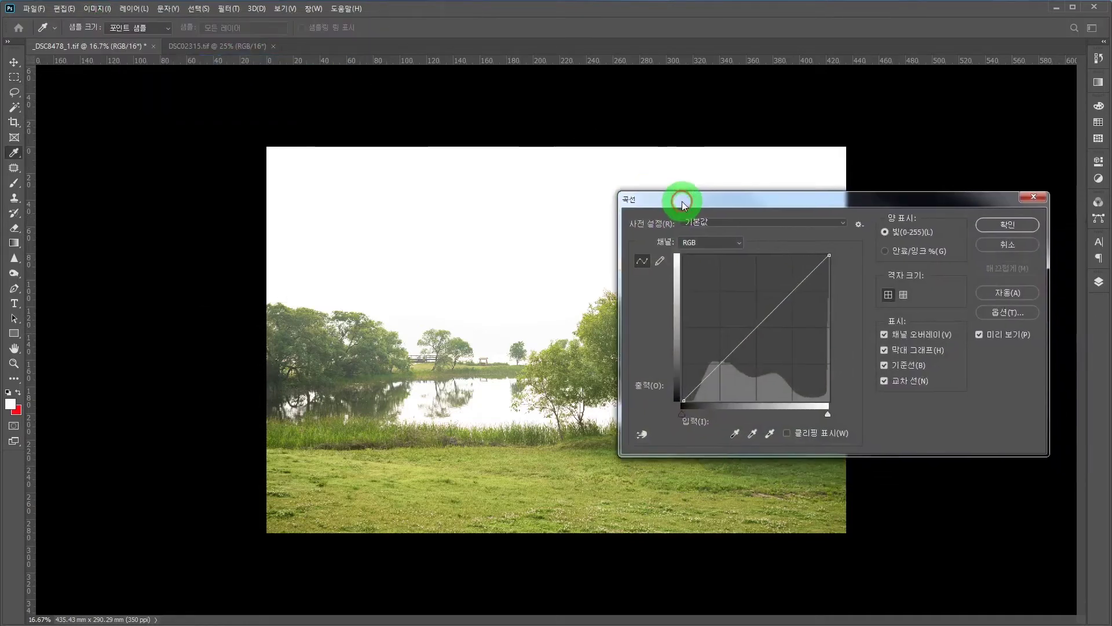
pyautogui.click(769, 433)
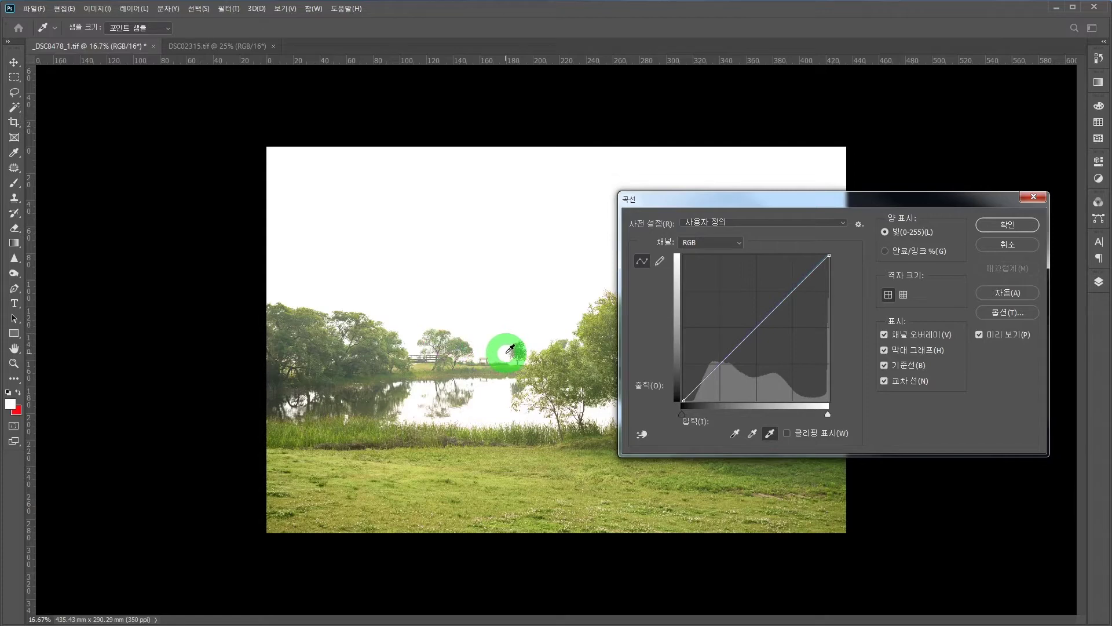
pyautogui.click(985, 224)
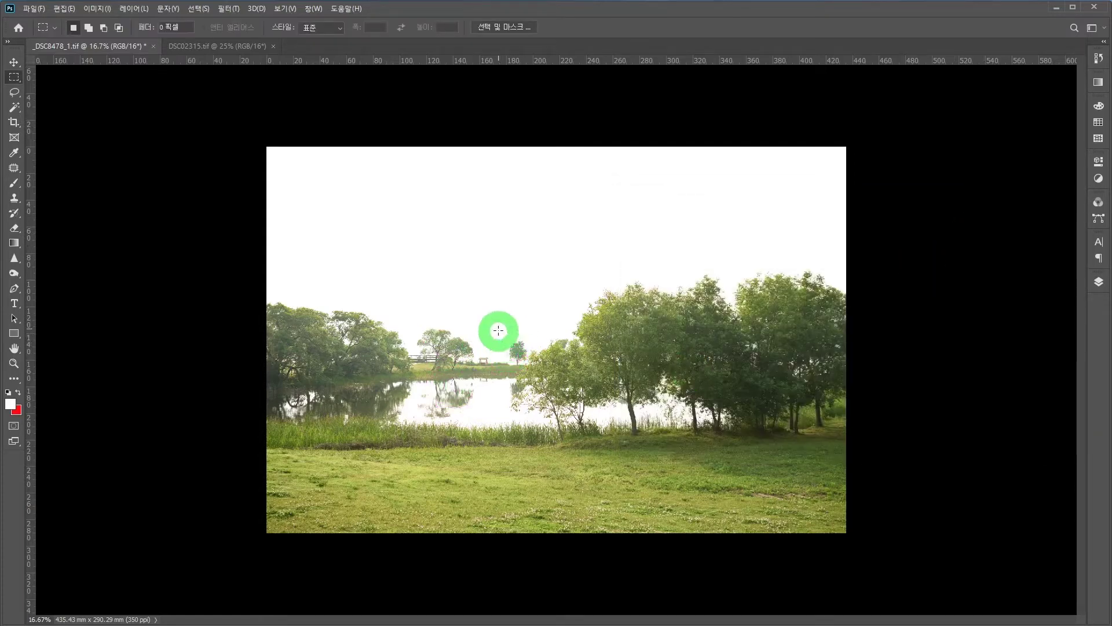
pyautogui.moveTo(485, 338); pyautogui.dragTo(498, 388)
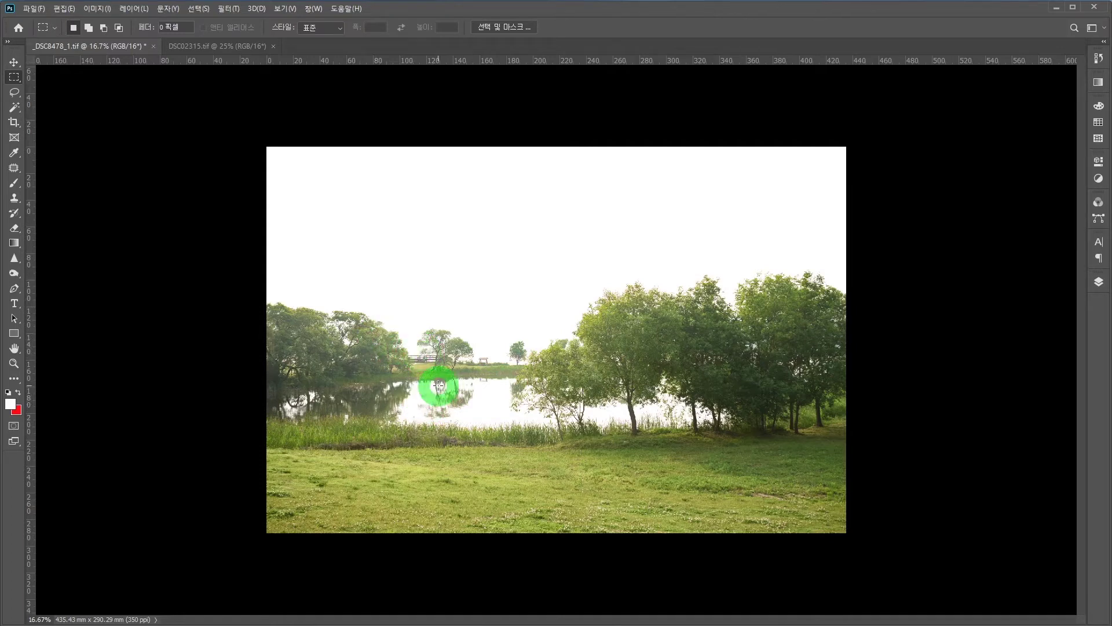
# - Apply the Camera Raw filter to the lake photo again with Dehaze at +36
pyautogui.click(227, 8)
pyautogui.click(251, 79)
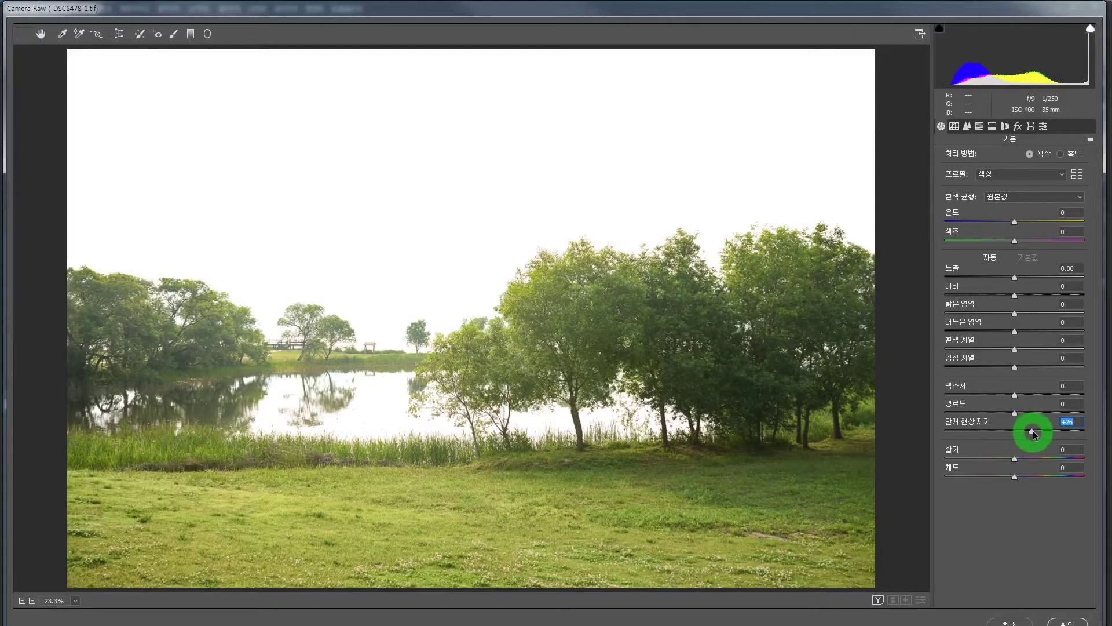
pyautogui.moveTo(1035, 431); pyautogui.dragTo(1037, 432)
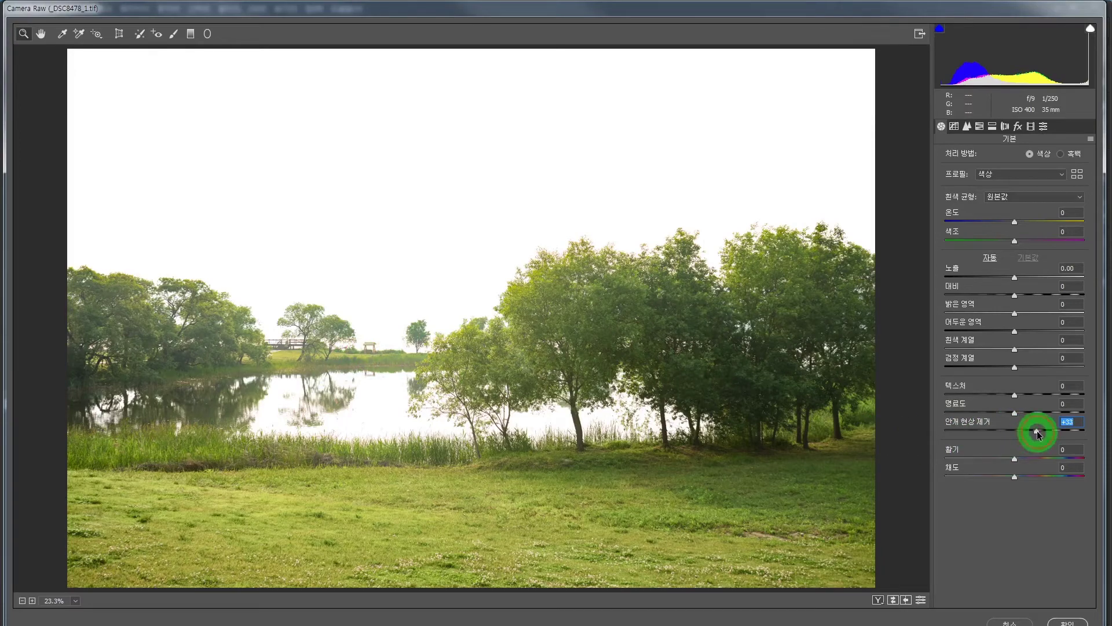
pyautogui.moveTo(1039, 435); pyautogui.dragTo(1040, 433)
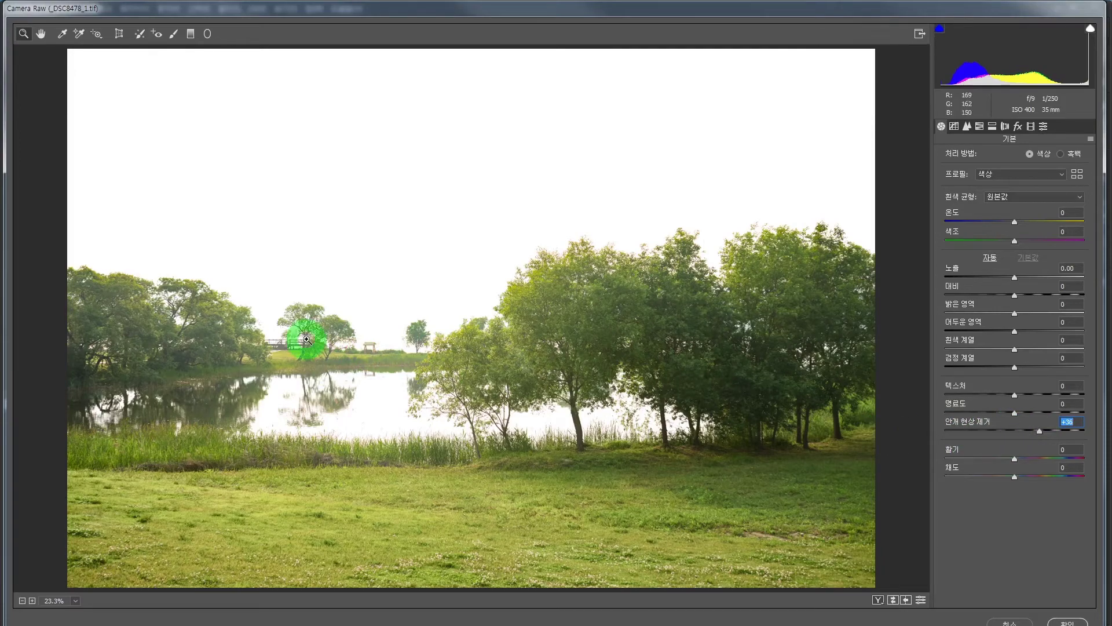
pyautogui.click(1066, 621)
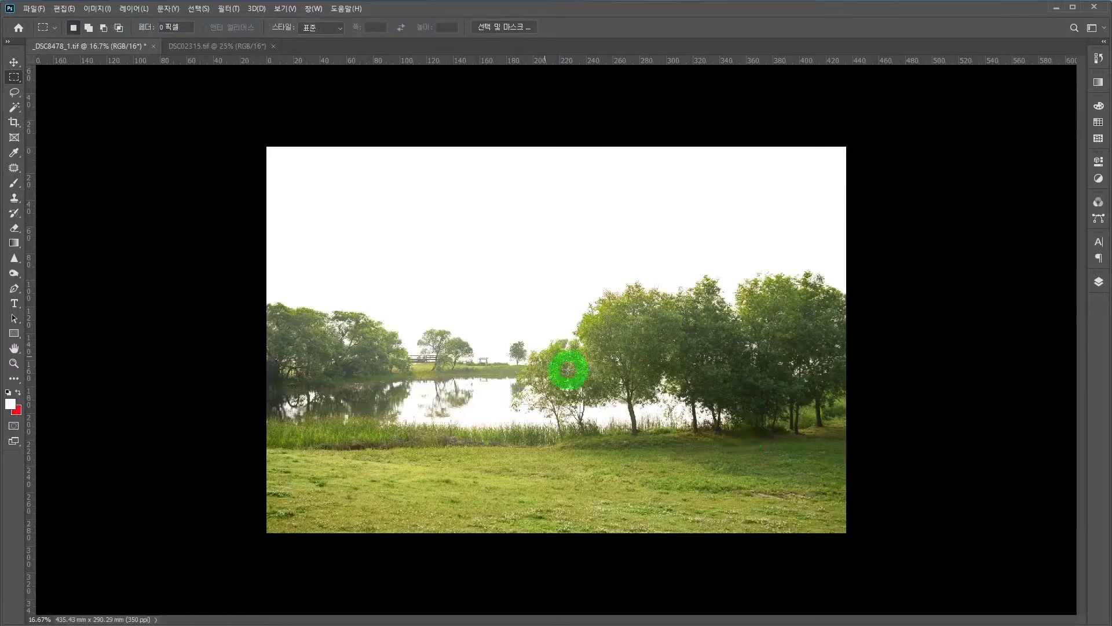
# - In DSC02315.tif, select the sky down to the mountain ridge with a full-width rectangular marquee and copy it
pyautogui.click(199, 43)
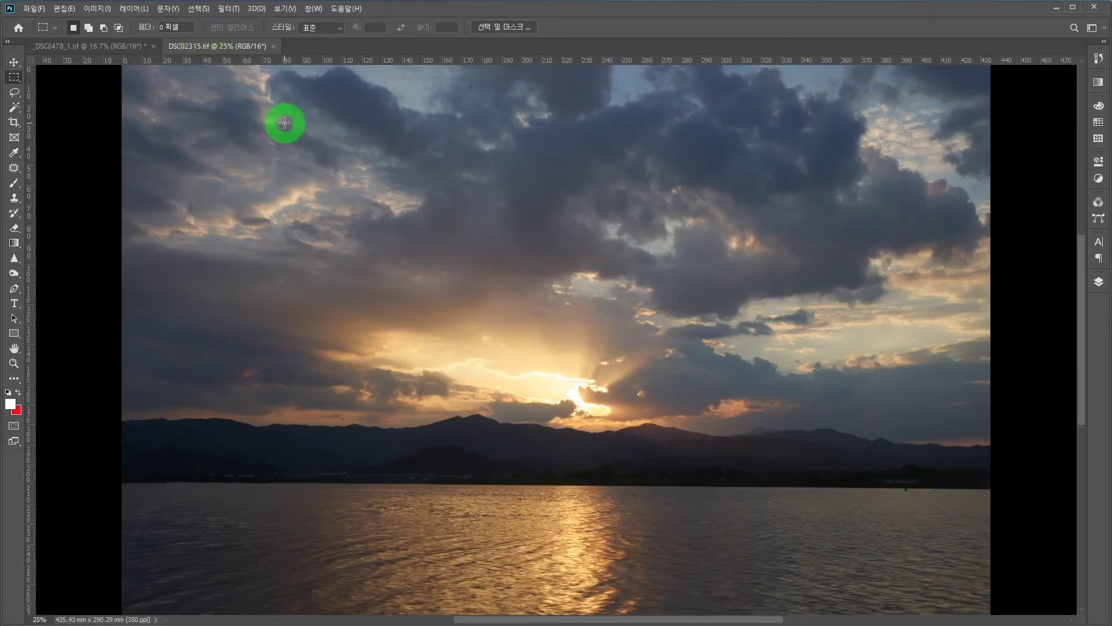
pyautogui.hotkey('ctrl', '-')
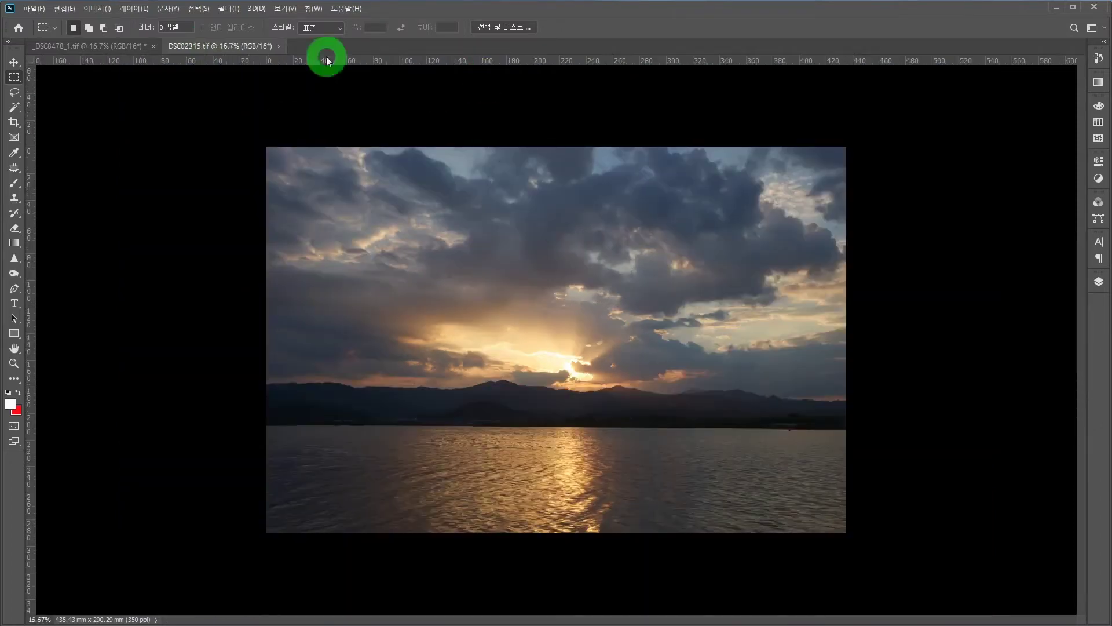
pyautogui.click(17, 80)
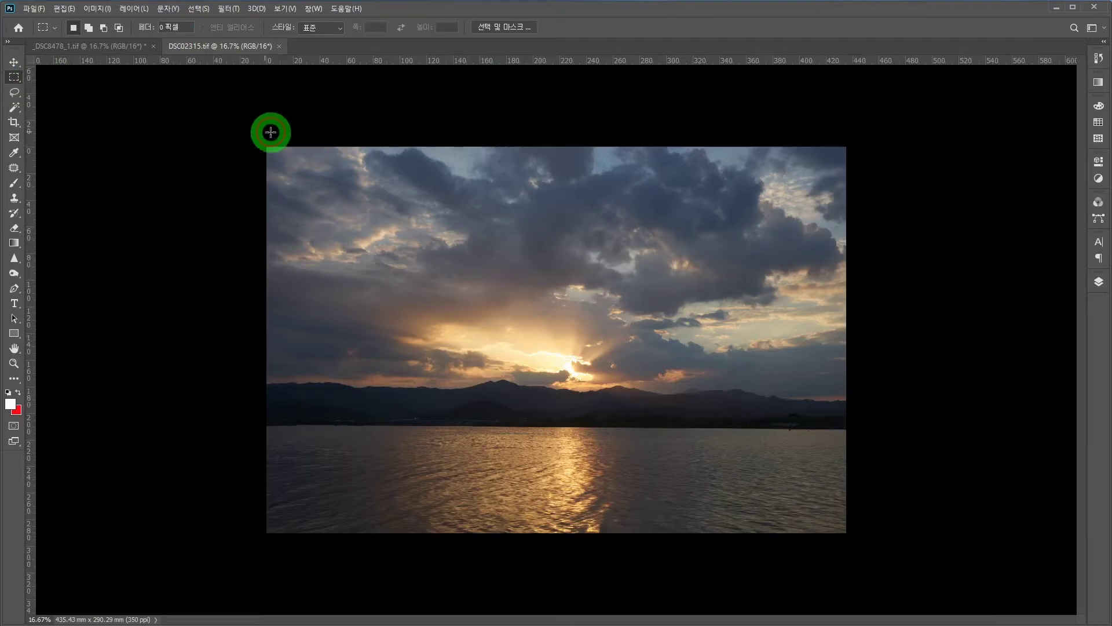
pyautogui.moveTo(268, 131); pyautogui.dragTo(909, 384)
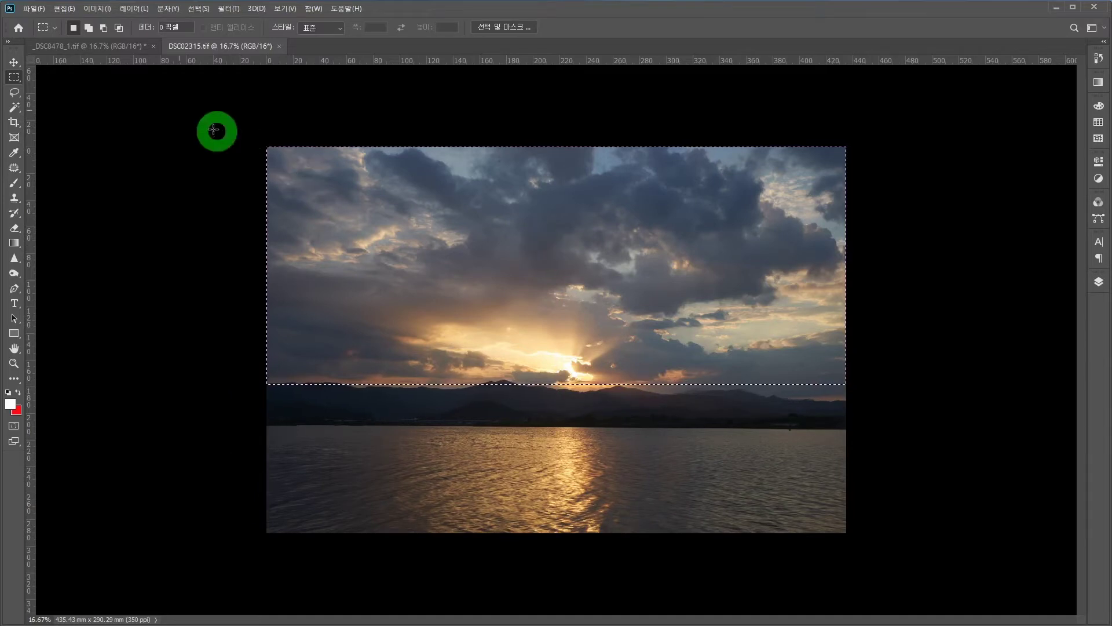
pyautogui.click(64, 8)
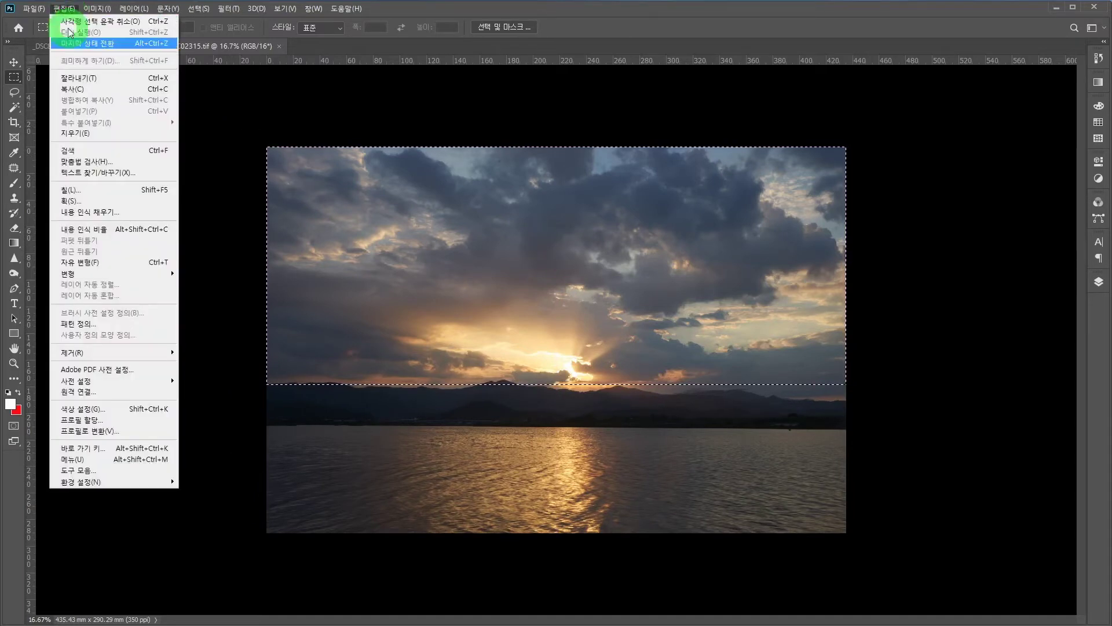
pyautogui.click(72, 89)
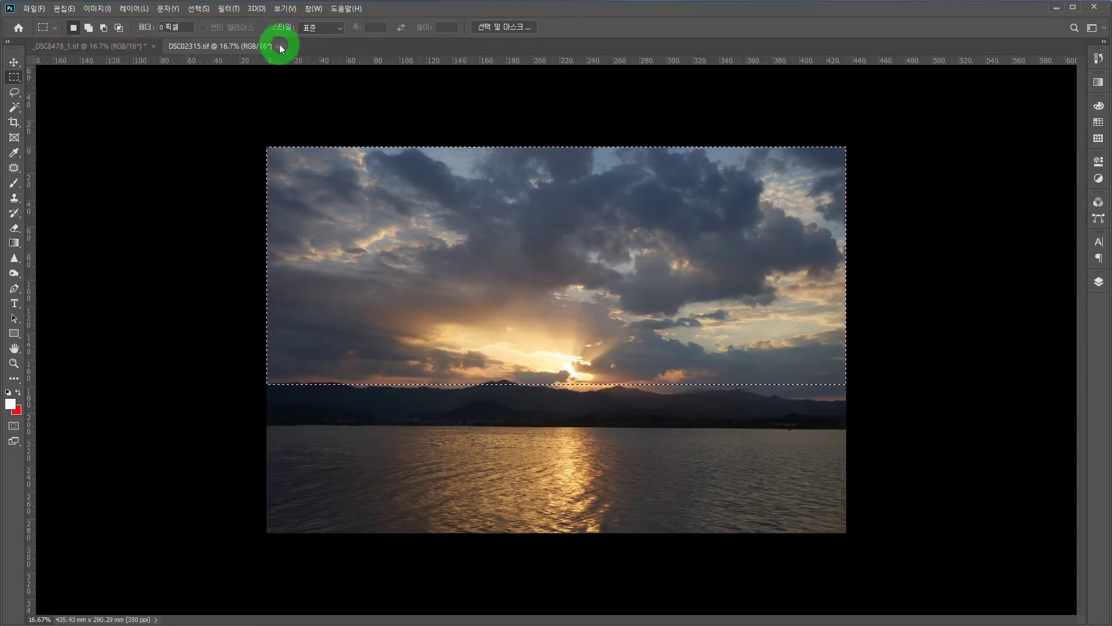
# - Switch to the lake photo _DSC8478_1.tif and paste the copied sunset sky into it
pyautogui.click(127, 45)
pyautogui.click(638, 226)
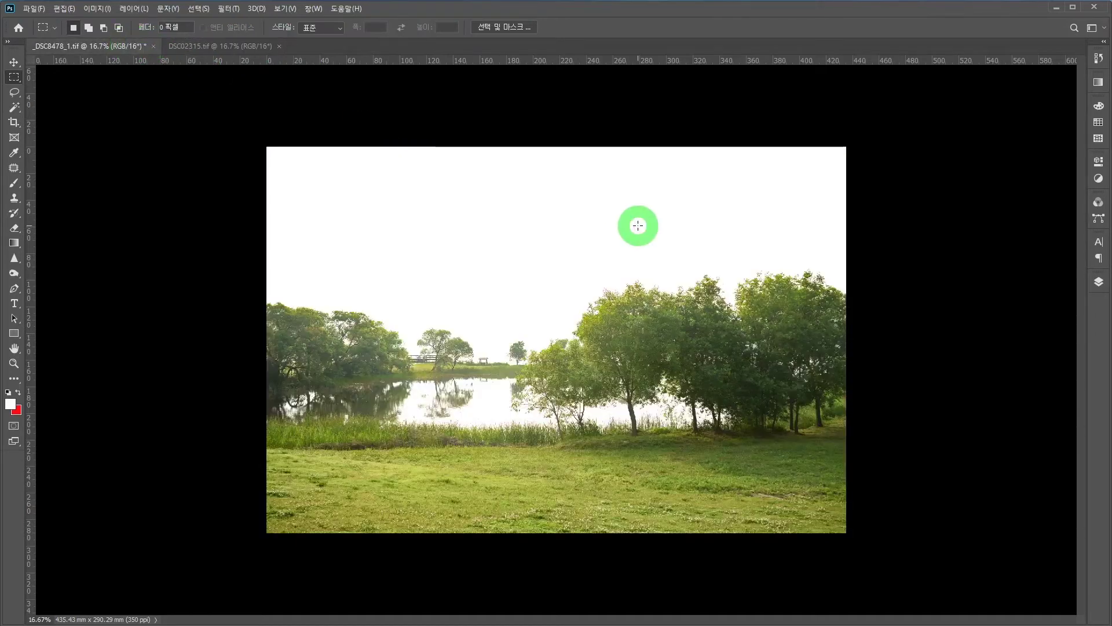
pyautogui.click(460, 203)
pyautogui.click(209, 127)
pyautogui.click(65, 9)
pyautogui.click(76, 60)
pyautogui.click(78, 110)
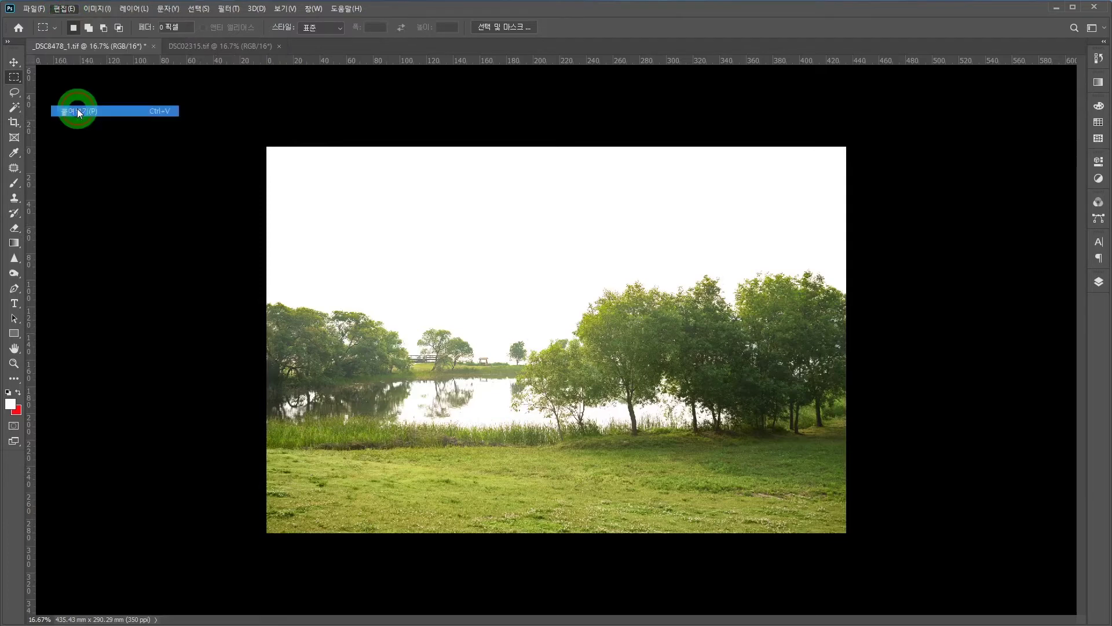
# - Move the pasted sky over the upper part of the lake photo so its lower edge meets the far shoreline
pyautogui.click(15, 62)
pyautogui.moveTo(461, 360); pyautogui.dragTo(465, 286)
pyautogui.moveTo(591, 367); pyautogui.dragTo(536, 267)
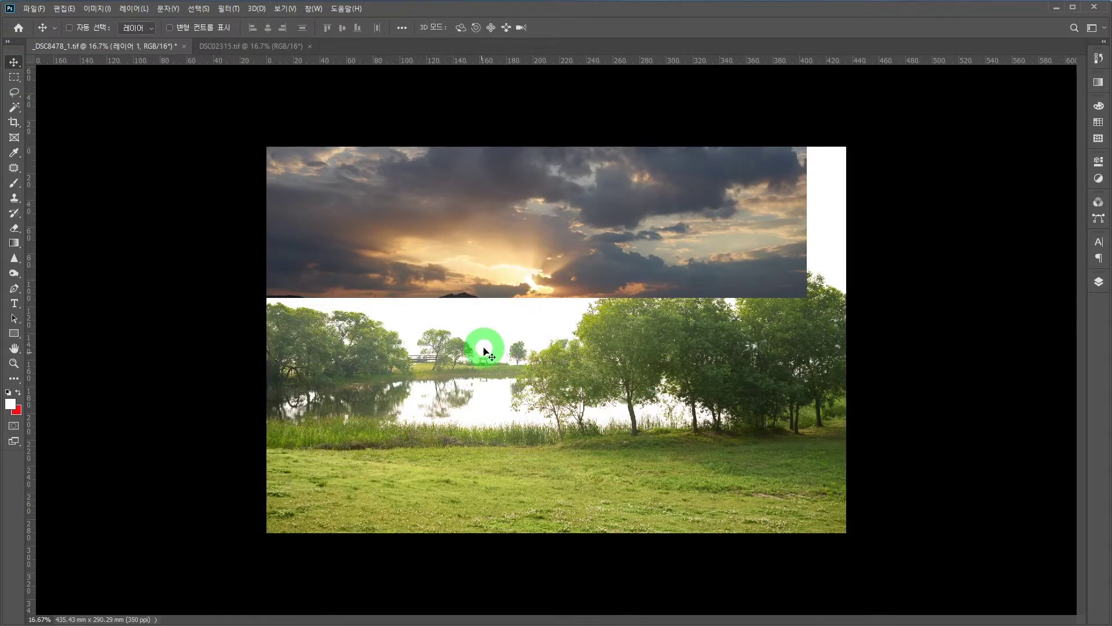
pyautogui.moveTo(523, 275); pyautogui.dragTo(488, 354)
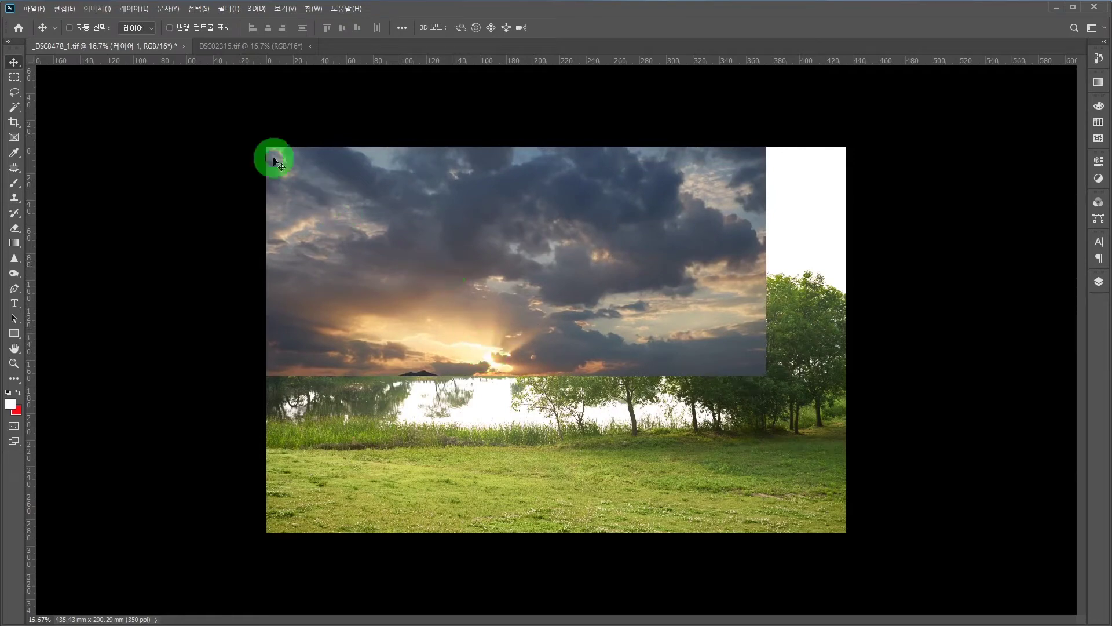
# - Scale the sky layer to about 137.76% with Free Transform and position it to cover the full photo width down to the shoreline
pyautogui.click(71, 14)
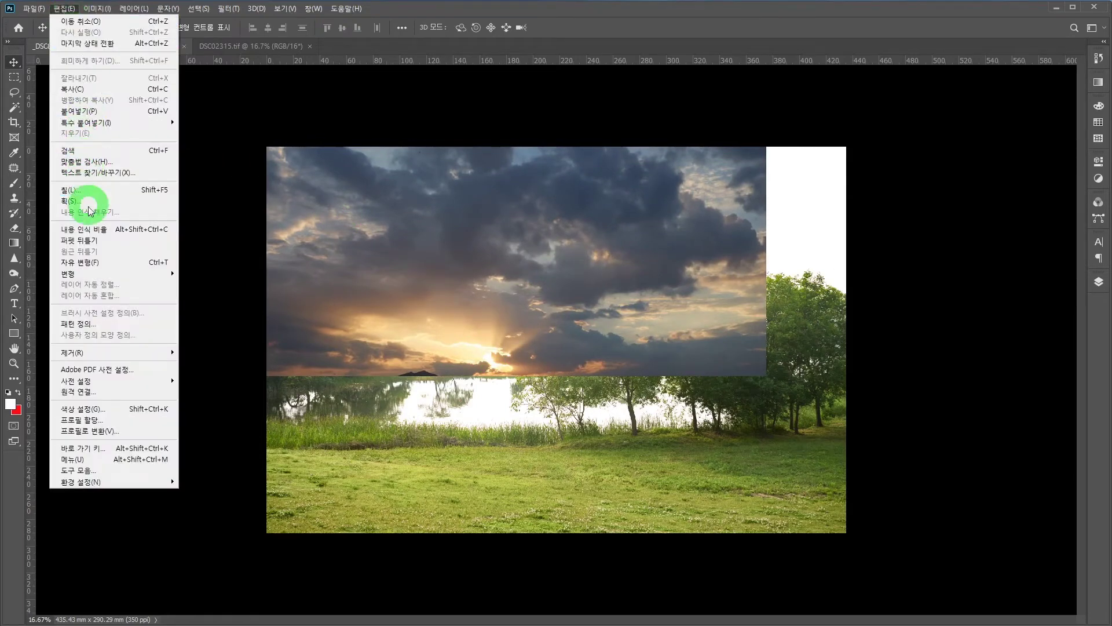
pyautogui.click(95, 264)
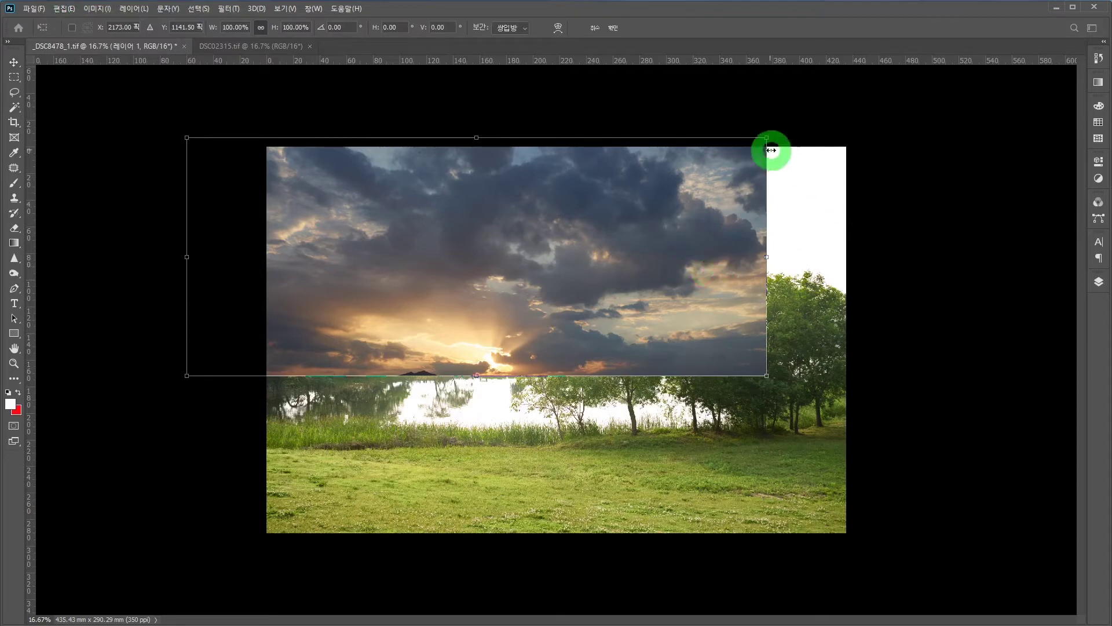
pyautogui.moveTo(766, 138); pyautogui.dragTo(850, 103)
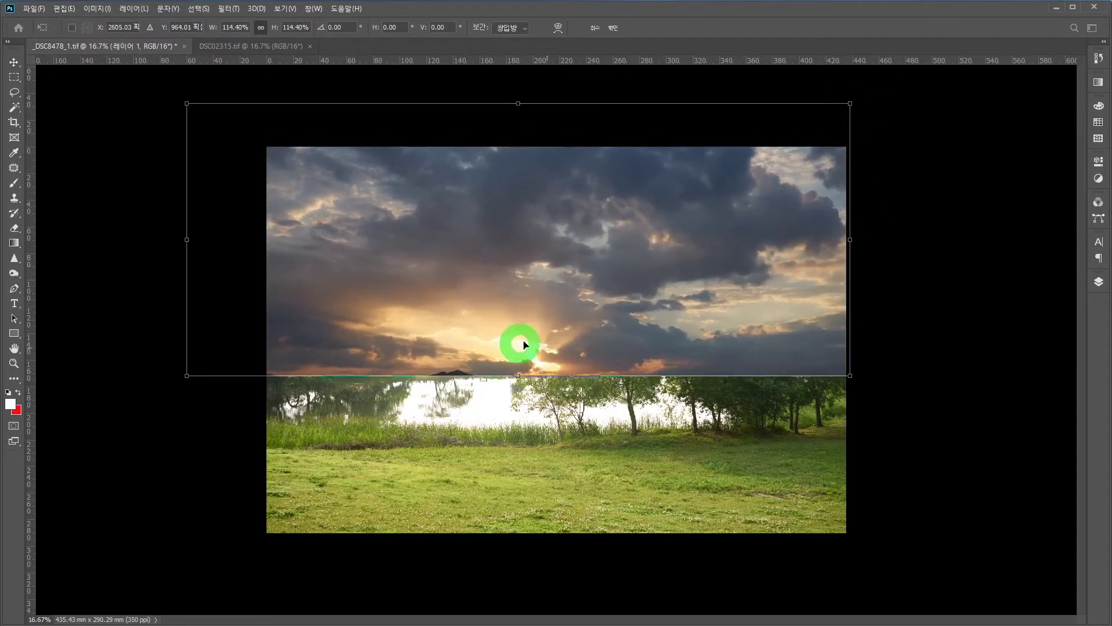
pyautogui.moveTo(188, 103); pyautogui.dragTo(49, 58)
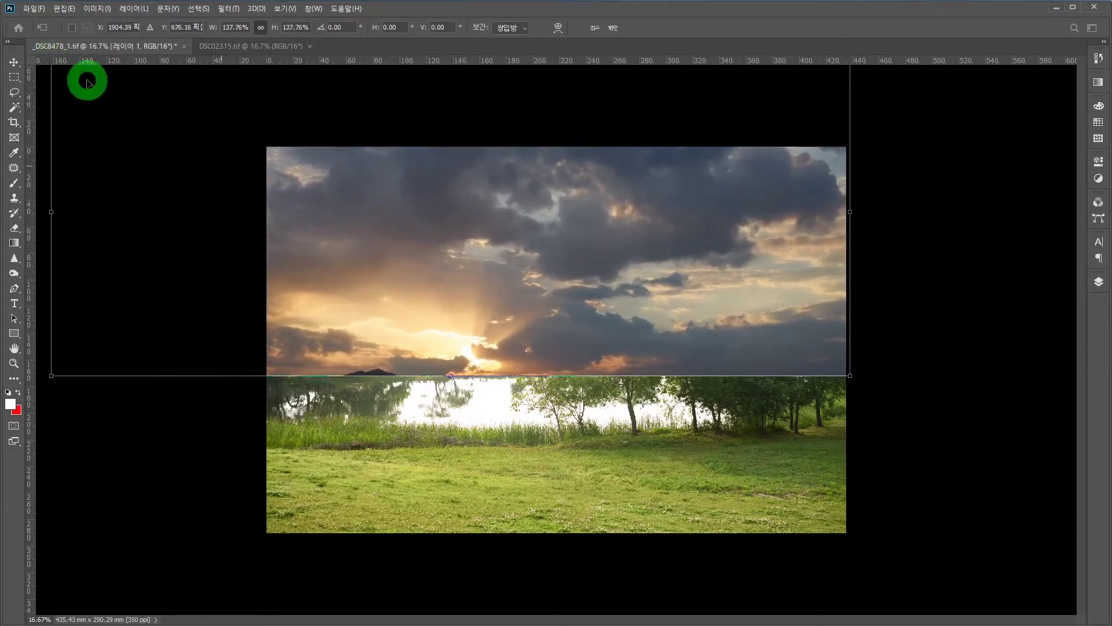
pyautogui.moveTo(454, 284); pyautogui.dragTo(484, 269)
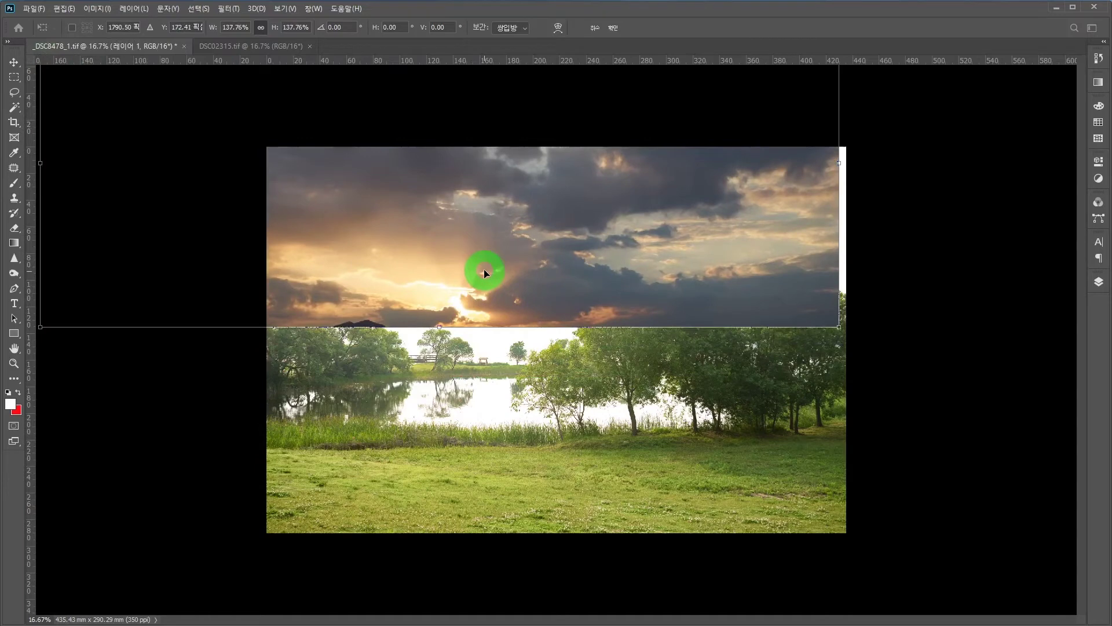
pyautogui.moveTo(454, 303); pyautogui.dragTo(481, 345)
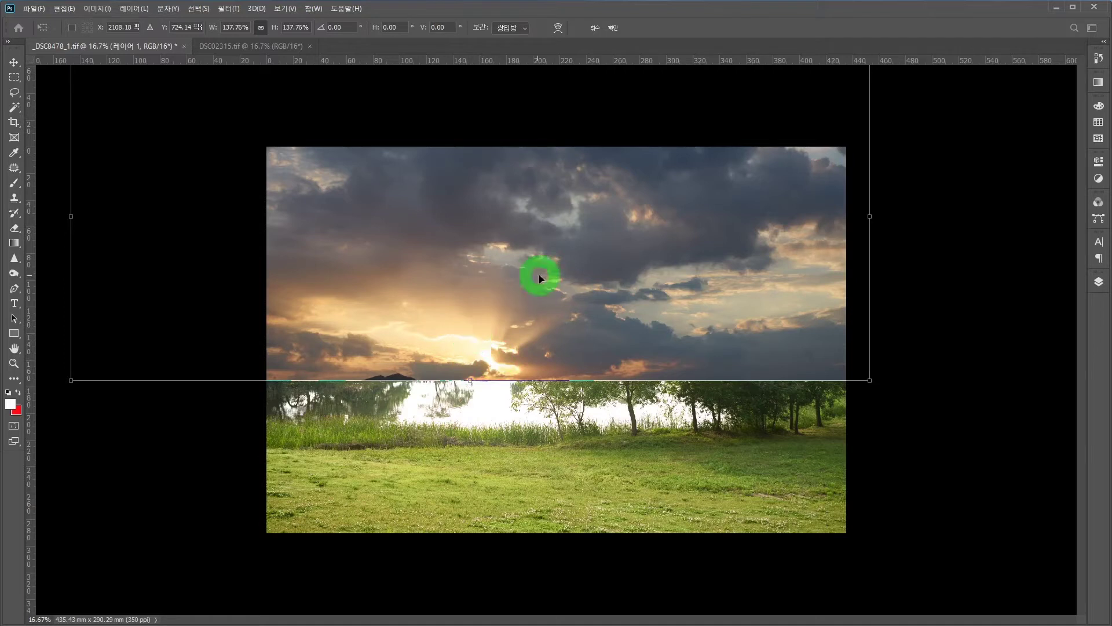
pyautogui.press('Return')
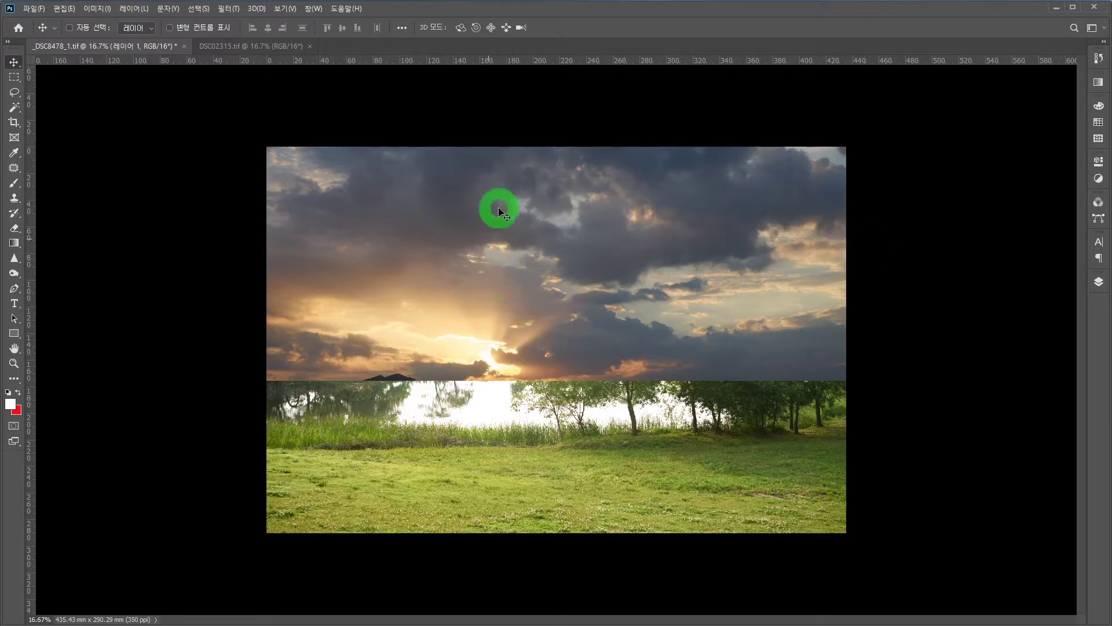
# - Set the sky layer's blend mode to Multiply and add a layer mask to it
pyautogui.click(1099, 281)
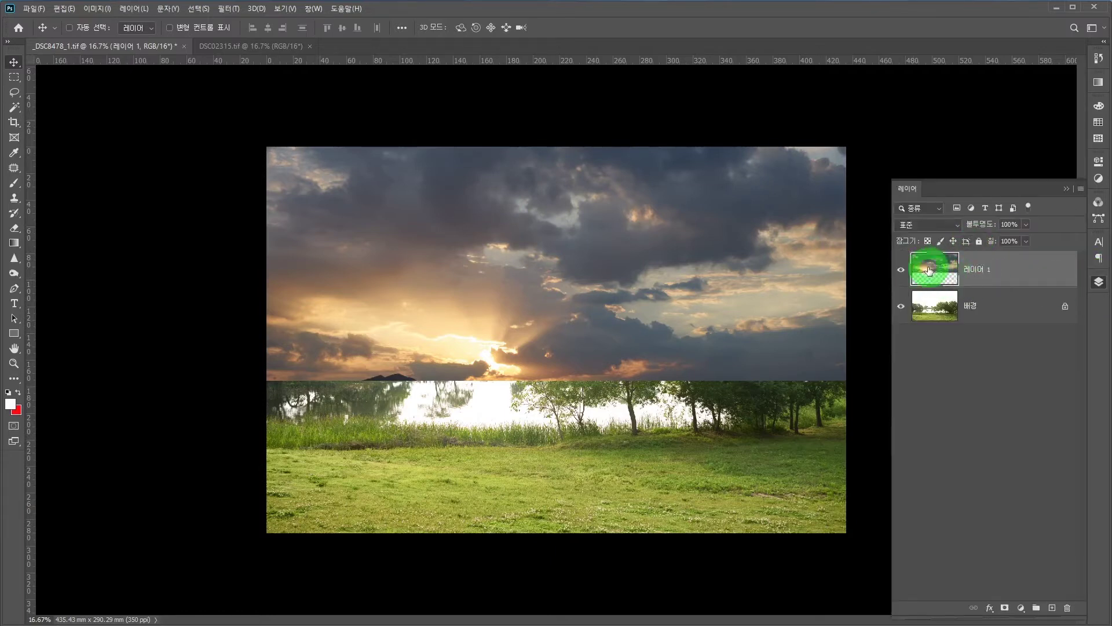
pyautogui.click(957, 225)
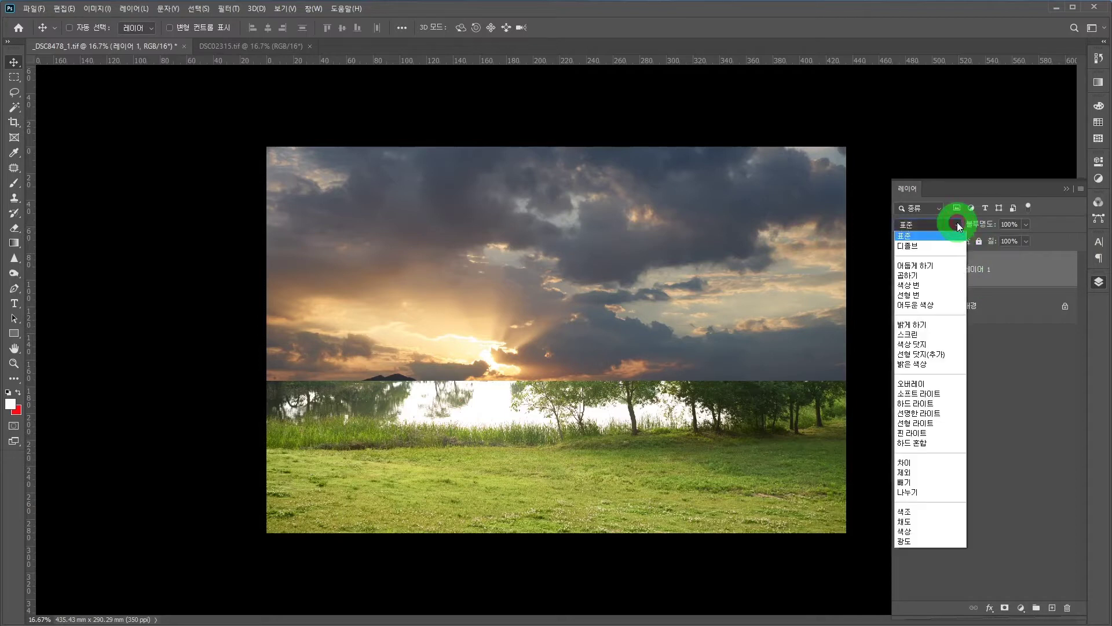
pyautogui.click(920, 276)
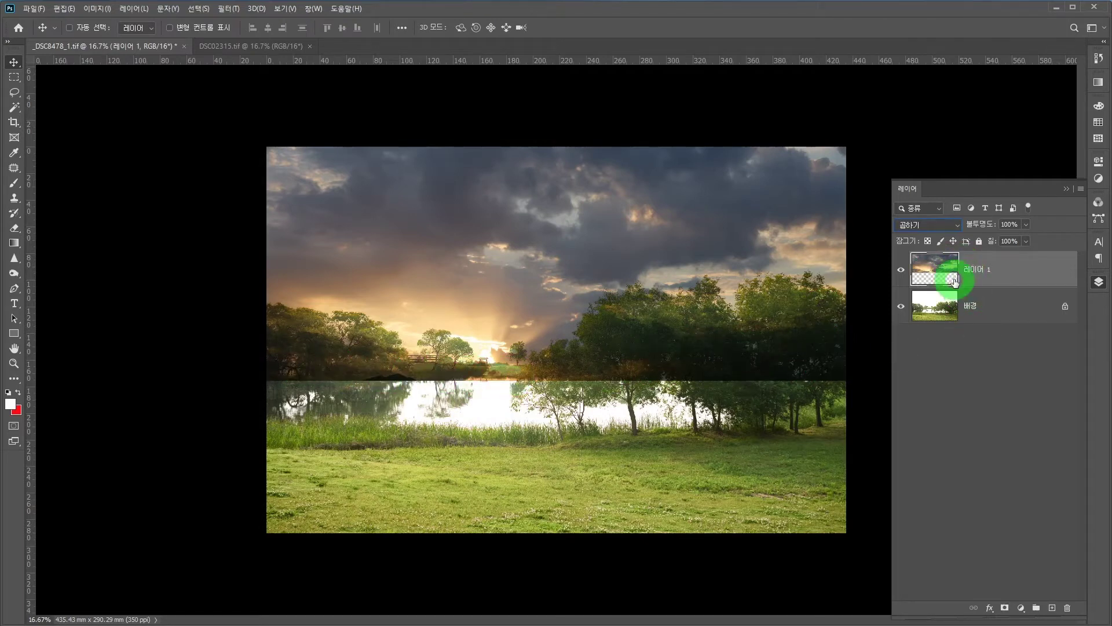
pyautogui.click(1005, 607)
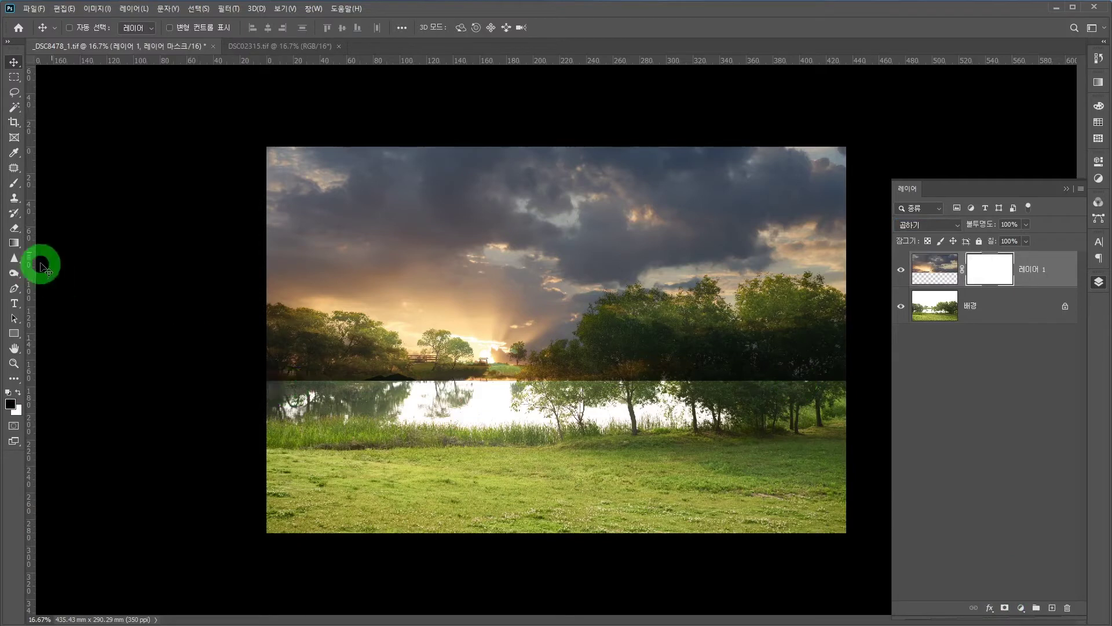
# - Paint black on the sky layer's mask with a soft brush at 10% opacity to clear the darkened trees and hard edge along the shoreline
pyautogui.click(15, 186)
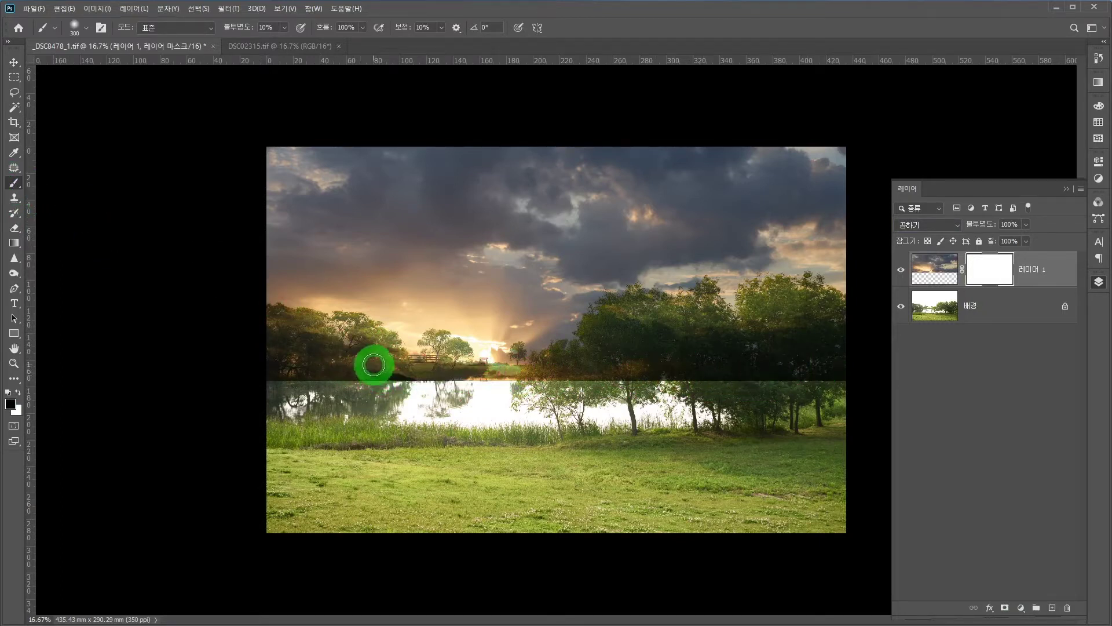
pyautogui.moveTo(371, 365); pyautogui.dragTo(333, 368)
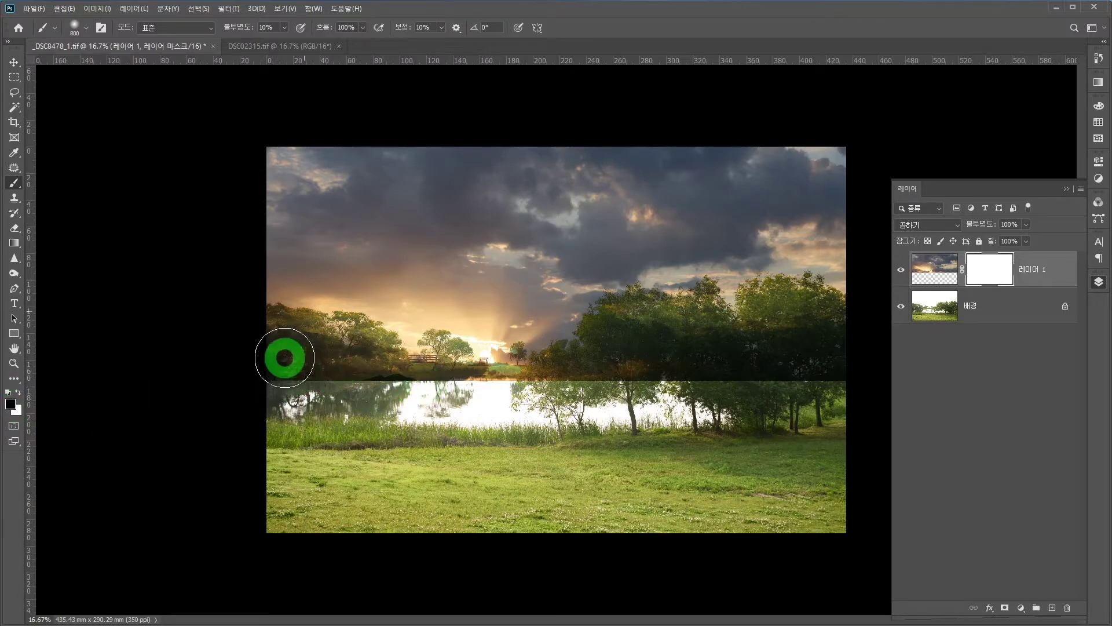
pyautogui.click(278, 28)
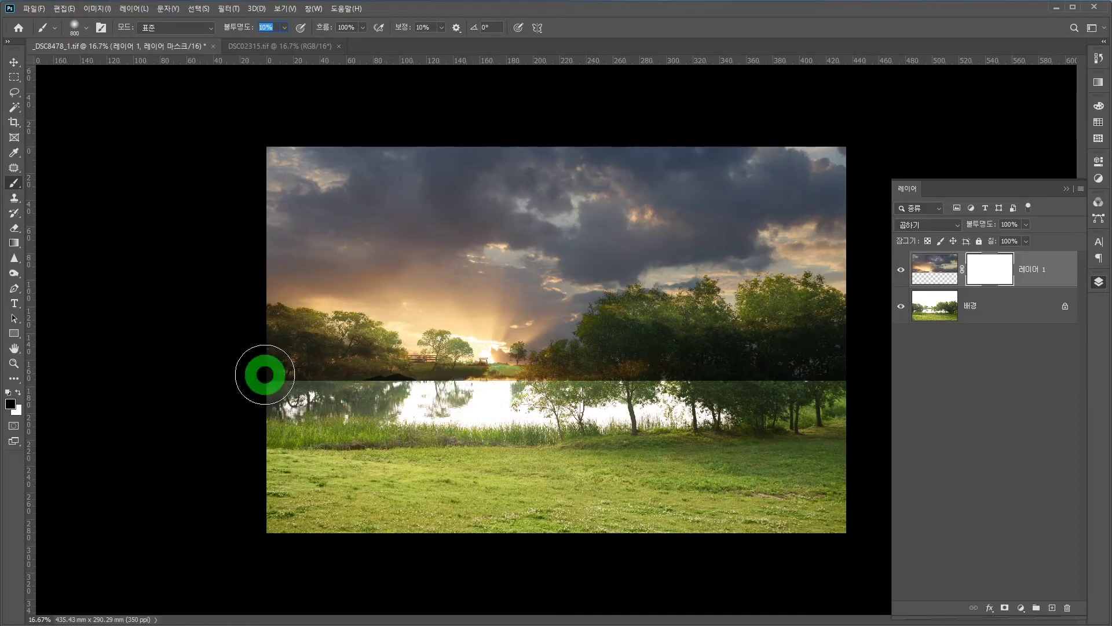
pyautogui.moveTo(413, 379)
pyautogui.mouseDown()
pyautogui.moveTo(426, 386)
pyautogui.moveTo(330, 363)
pyautogui.moveTo(294, 335)
pyautogui.moveTo(371, 359)
pyautogui.moveTo(268, 377)
pyautogui.moveTo(243, 368)
pyautogui.moveTo(514, 390)
pyautogui.moveTo(226, 367)
pyautogui.moveTo(494, 390)
pyautogui.moveTo(229, 381)
pyautogui.moveTo(494, 390)
pyautogui.moveTo(280, 371)
pyautogui.moveTo(380, 377)
pyautogui.moveTo(268, 350)
pyautogui.moveTo(304, 330)
pyautogui.moveTo(377, 333)
pyautogui.moveTo(268, 380)
pyautogui.moveTo(437, 393)
pyautogui.moveTo(258, 373)
pyautogui.moveTo(505, 385)
pyautogui.moveTo(626, 373)
pyautogui.moveTo(435, 392)
pyautogui.moveTo(642, 387)
pyautogui.moveTo(521, 395)
pyautogui.moveTo(651, 375)
pyautogui.moveTo(732, 385)
pyautogui.moveTo(515, 406)
pyautogui.moveTo(666, 380)
pyautogui.moveTo(489, 393)
pyautogui.moveTo(557, 363)
pyautogui.moveTo(512, 358)
pyautogui.moveTo(554, 280)
pyautogui.moveTo(504, 374)
pyautogui.moveTo(500, 361)
pyautogui.mouseUp()
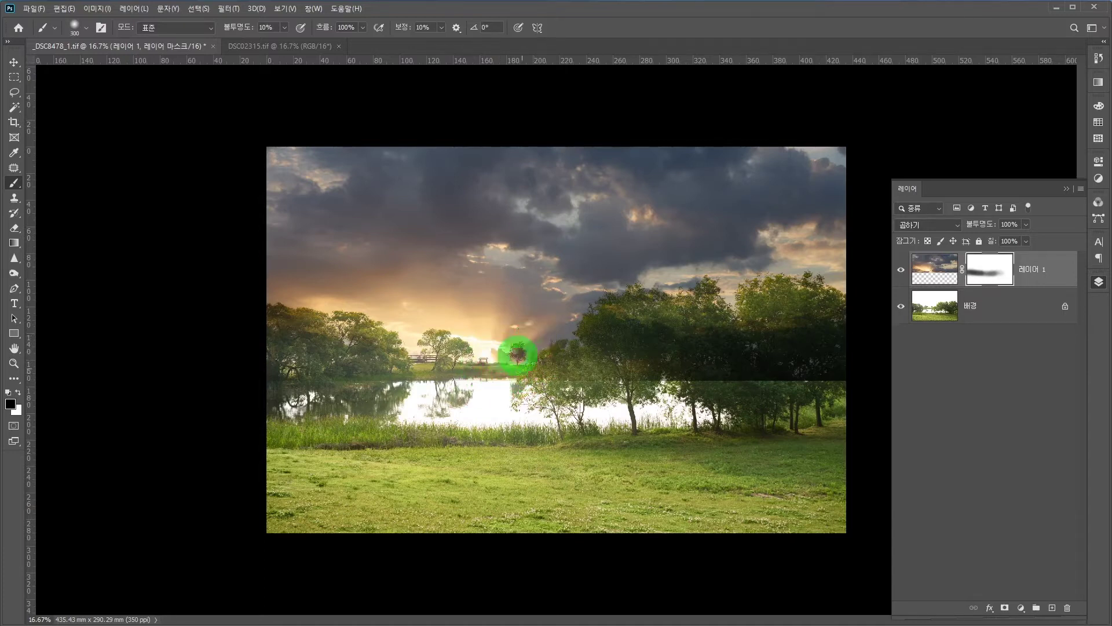
pyautogui.moveTo(512, 383)
pyautogui.mouseDown()
pyautogui.moveTo(656, 385)
pyautogui.moveTo(512, 377)
pyautogui.moveTo(589, 374)
pyautogui.mouseUp()
pyautogui.moveTo(553, 383)
pyautogui.mouseDown()
pyautogui.moveTo(439, 390)
pyautogui.moveTo(641, 330)
pyautogui.moveTo(746, 378)
pyautogui.mouseUp()
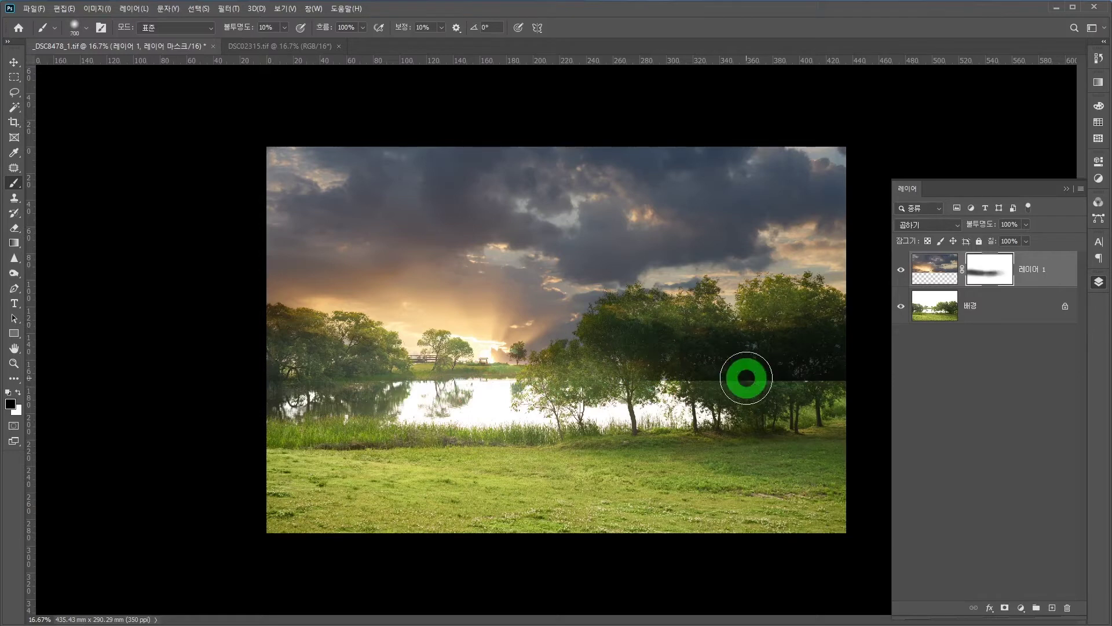
pyautogui.moveTo(746, 377)
pyautogui.mouseDown()
pyautogui.moveTo(667, 376)
pyautogui.moveTo(867, 368)
pyautogui.moveTo(658, 383)
pyautogui.moveTo(861, 377)
pyautogui.moveTo(698, 391)
pyautogui.moveTo(742, 392)
pyautogui.moveTo(863, 381)
pyautogui.moveTo(651, 384)
pyautogui.moveTo(695, 377)
pyautogui.moveTo(852, 372)
pyautogui.moveTo(661, 385)
pyautogui.moveTo(840, 378)
pyautogui.moveTo(603, 402)
pyautogui.moveTo(810, 340)
pyautogui.moveTo(601, 376)
pyautogui.moveTo(706, 325)
pyautogui.moveTo(584, 384)
pyautogui.moveTo(656, 341)
pyautogui.moveTo(616, 379)
pyautogui.moveTo(855, 381)
pyautogui.moveTo(707, 390)
pyautogui.moveTo(829, 383)
pyautogui.moveTo(709, 368)
pyautogui.moveTo(249, 375)
pyautogui.moveTo(856, 375)
pyautogui.moveTo(687, 367)
pyautogui.moveTo(856, 355)
pyautogui.moveTo(654, 384)
pyautogui.moveTo(809, 327)
pyautogui.moveTo(683, 346)
pyautogui.moveTo(790, 323)
pyautogui.moveTo(619, 334)
pyautogui.moveTo(686, 319)
pyautogui.moveTo(633, 351)
pyautogui.moveTo(823, 342)
pyautogui.moveTo(643, 372)
pyautogui.moveTo(673, 356)
pyautogui.moveTo(810, 348)
pyautogui.moveTo(658, 381)
pyautogui.moveTo(628, 338)
pyautogui.moveTo(583, 361)
pyautogui.moveTo(727, 368)
pyautogui.moveTo(778, 337)
pyautogui.moveTo(815, 359)
pyautogui.moveTo(822, 405)
pyautogui.moveTo(780, 379)
pyautogui.moveTo(618, 368)
pyautogui.moveTo(681, 337)
pyautogui.moveTo(603, 362)
pyautogui.moveTo(511, 349)
pyautogui.moveTo(481, 284)
pyautogui.moveTo(484, 335)
pyautogui.moveTo(388, 392)
pyautogui.moveTo(467, 347)
pyautogui.moveTo(653, 392)
pyautogui.moveTo(676, 370)
pyautogui.moveTo(645, 321)
pyautogui.moveTo(774, 367)
pyautogui.moveTo(792, 347)
pyautogui.moveTo(599, 380)
pyautogui.moveTo(256, 352)
pyautogui.moveTo(338, 355)
pyautogui.moveTo(628, 325)
pyautogui.moveTo(778, 341)
pyautogui.moveTo(549, 382)
pyautogui.moveTo(358, 363)
pyautogui.moveTo(276, 339)
pyautogui.moveTo(419, 384)
pyautogui.moveTo(305, 353)
pyautogui.moveTo(375, 377)
pyautogui.moveTo(705, 401)
pyautogui.moveTo(668, 365)
pyautogui.moveTo(598, 368)
pyautogui.moveTo(844, 318)
pyautogui.moveTo(845, 365)
pyautogui.moveTo(780, 390)
pyautogui.moveTo(628, 371)
pyautogui.moveTo(777, 371)
pyautogui.moveTo(844, 405)
pyautogui.moveTo(593, 388)
pyautogui.moveTo(797, 372)
pyautogui.moveTo(743, 381)
pyautogui.moveTo(729, 348)
pyautogui.moveTo(803, 375)
pyautogui.mouseUp()
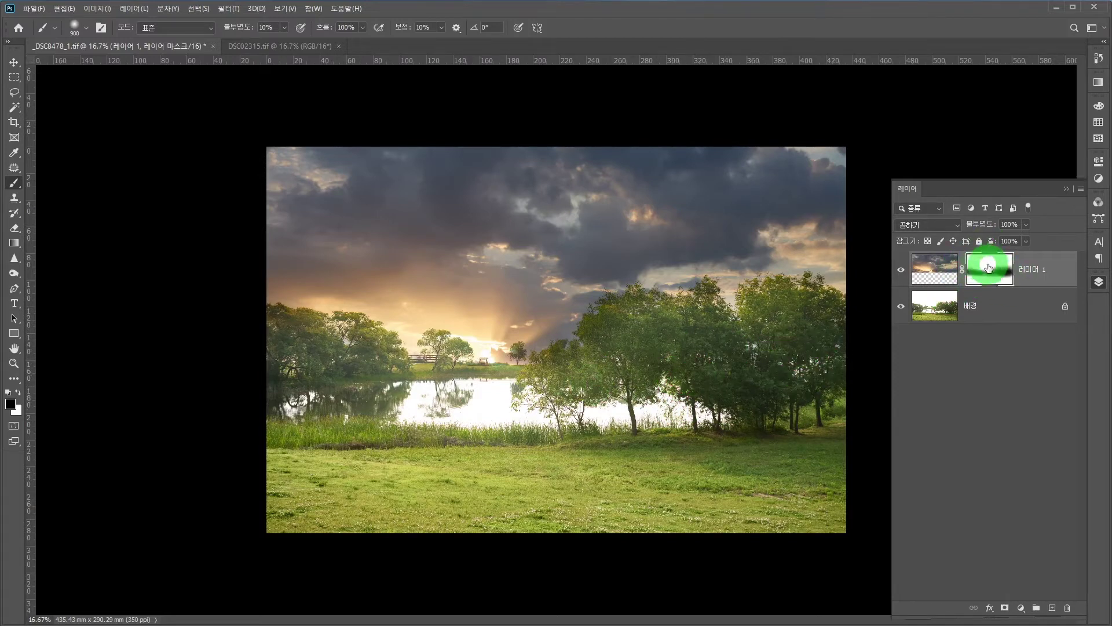
pyautogui.moveTo(970, 276)
pyautogui.mouseDown()
pyautogui.moveTo(1016, 269)
pyautogui.moveTo(977, 268)
pyautogui.moveTo(1013, 268)
pyautogui.moveTo(960, 299)
pyautogui.moveTo(701, 367)
pyautogui.moveTo(589, 390)
pyautogui.moveTo(419, 397)
pyautogui.moveTo(650, 377)
pyautogui.moveTo(566, 415)
pyautogui.moveTo(725, 380)
pyautogui.moveTo(453, 382)
pyautogui.moveTo(465, 306)
pyautogui.mouseUp()
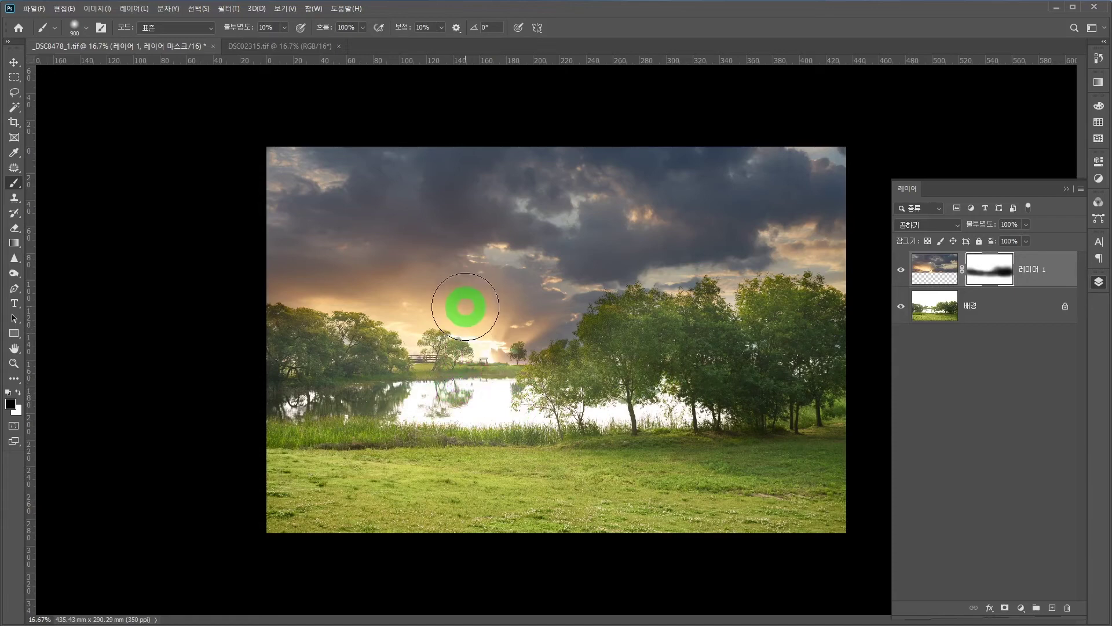
# - Duplicate the masked sky layer and target the copy's image rather than its mask
pyautogui.rightClick(1040, 265)
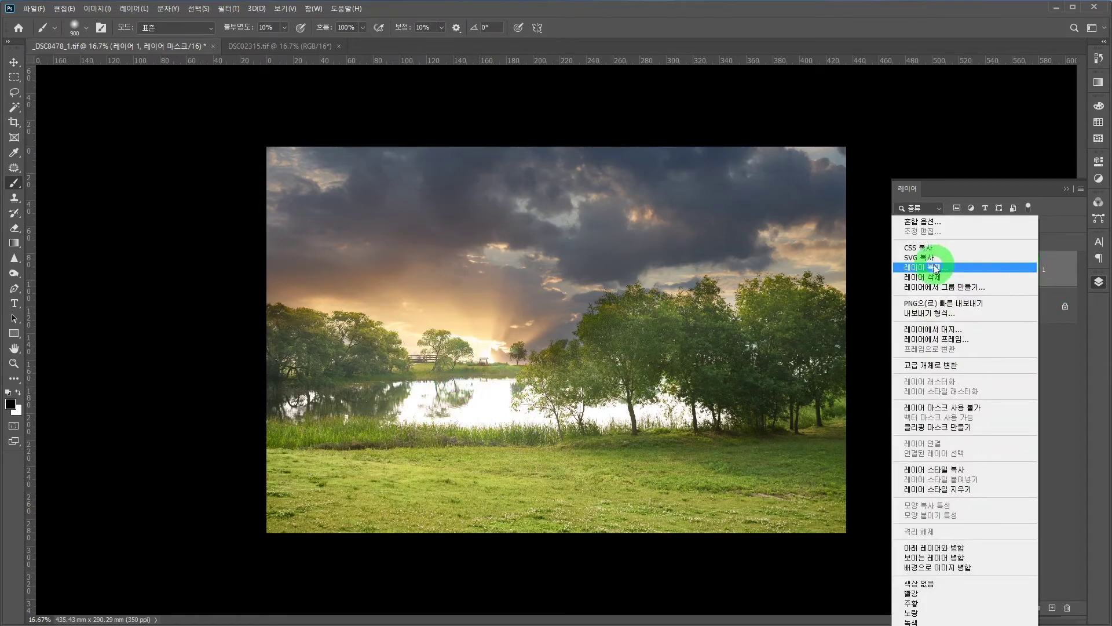
pyautogui.click(1055, 267)
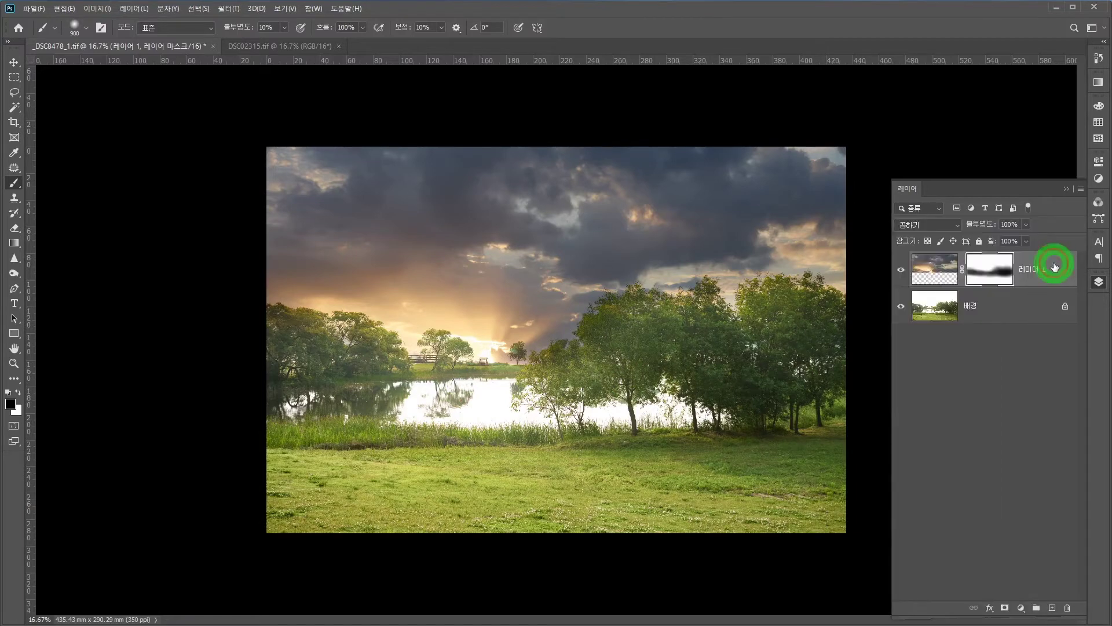
pyautogui.moveTo(1055, 267); pyautogui.dragTo(1051, 606)
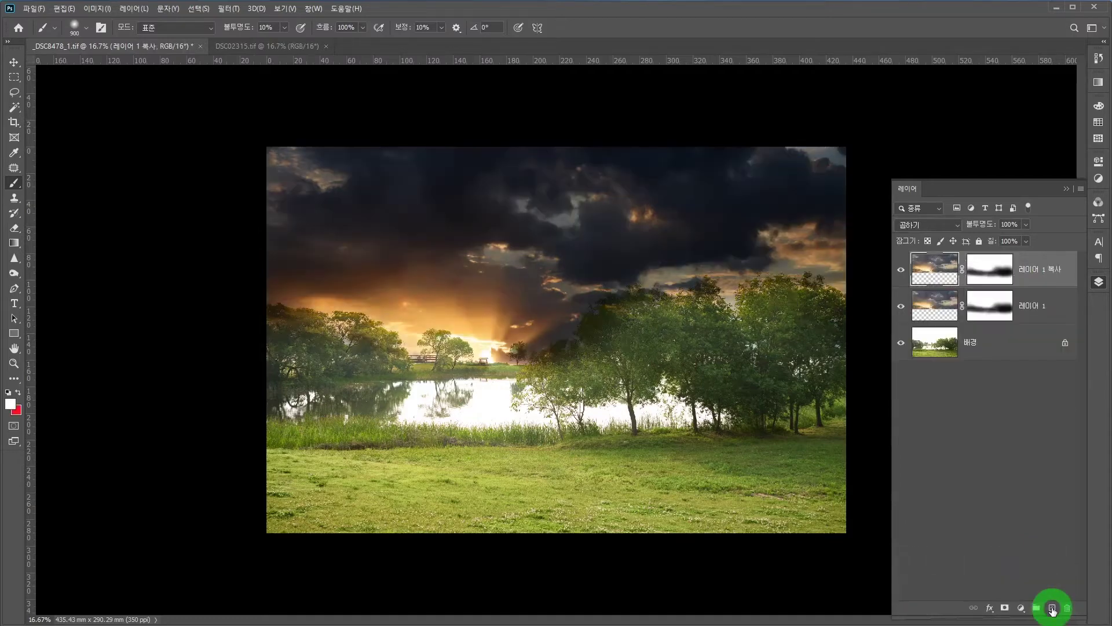
pyautogui.click(958, 276)
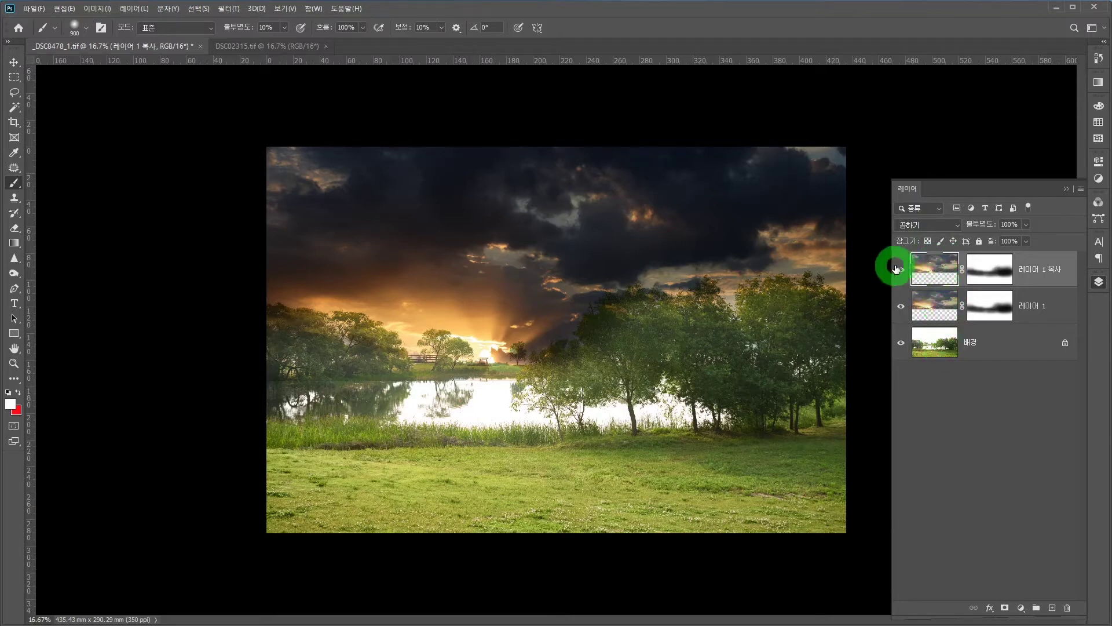
pyautogui.click(939, 267)
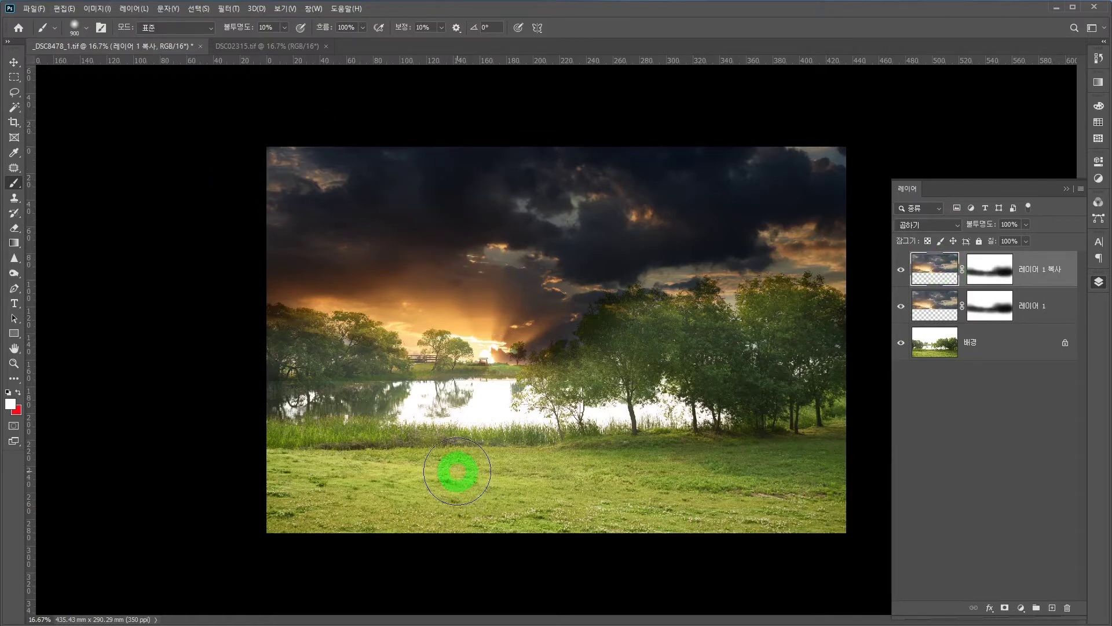
# - Flip the sky copy vertically with Free Transform and move it down over the lake and lawn as a reflection
pyautogui.click(66, 8)
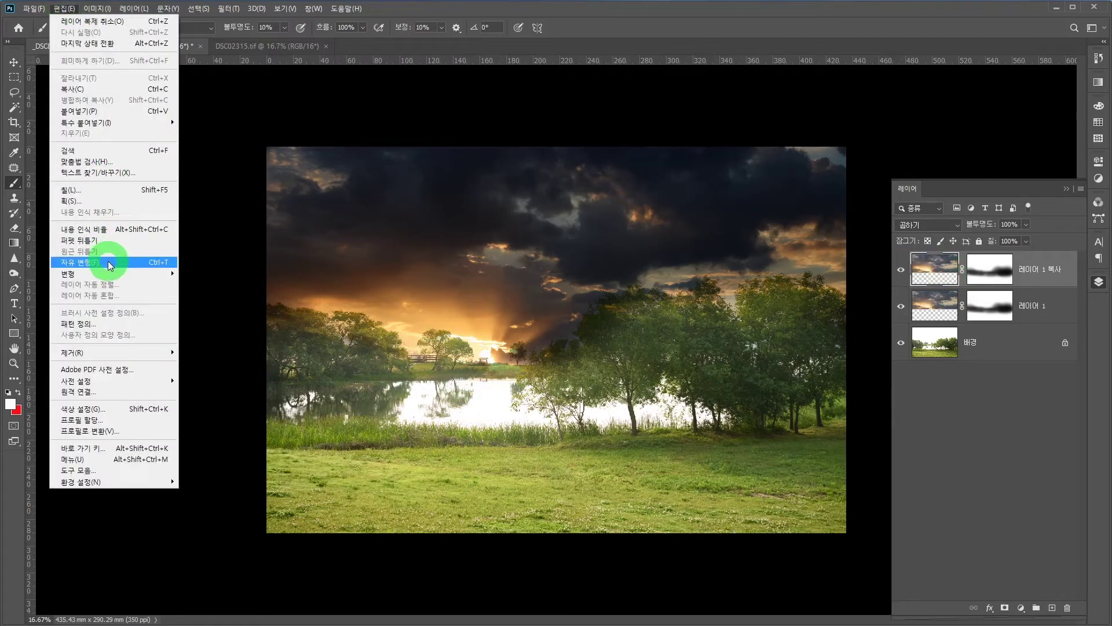
pyautogui.click(105, 262)
pyautogui.rightClick(549, 237)
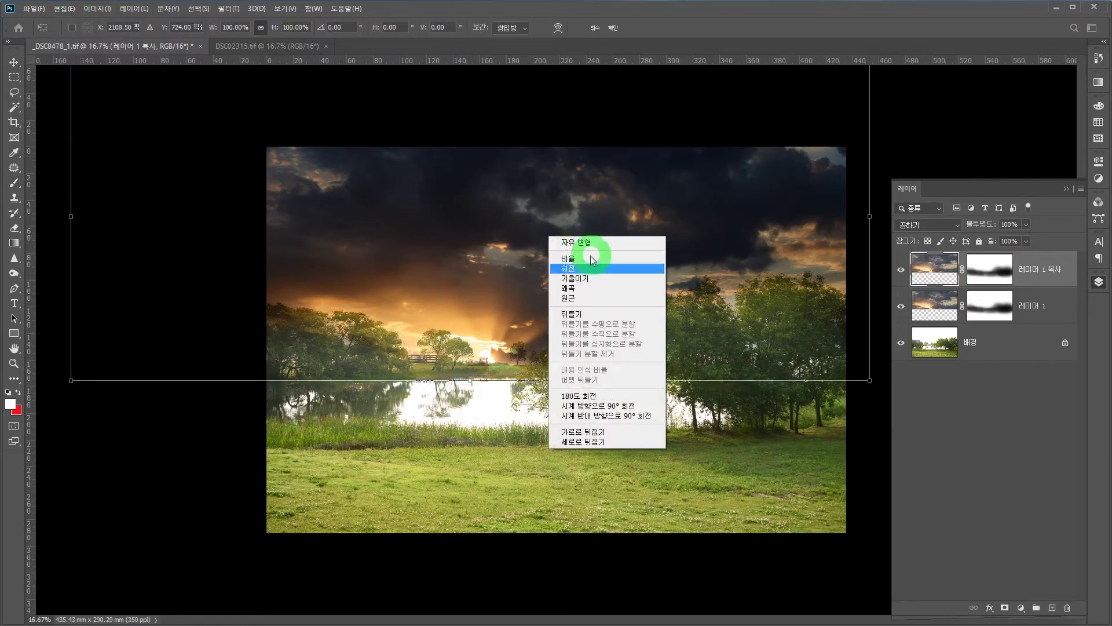
pyautogui.click(580, 441)
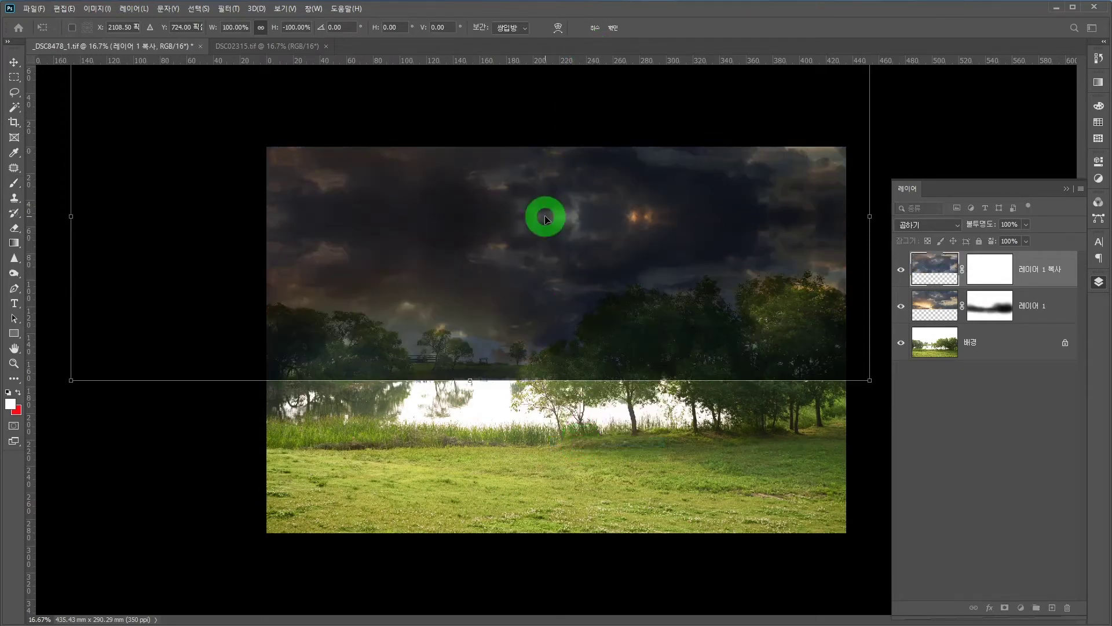
pyautogui.click(608, 28)
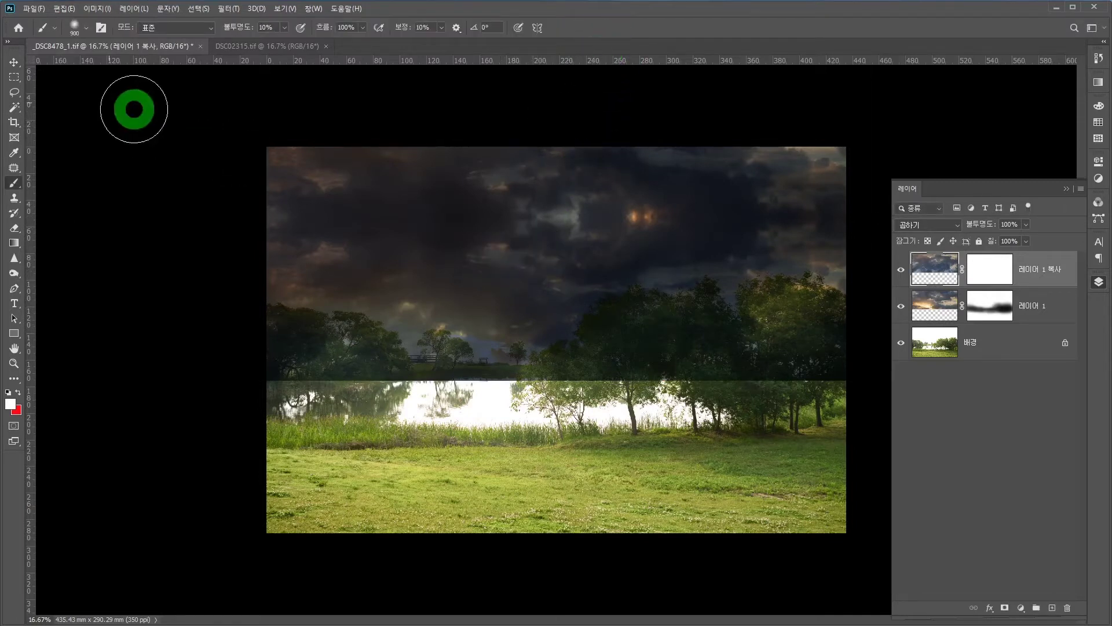
pyautogui.click(14, 62)
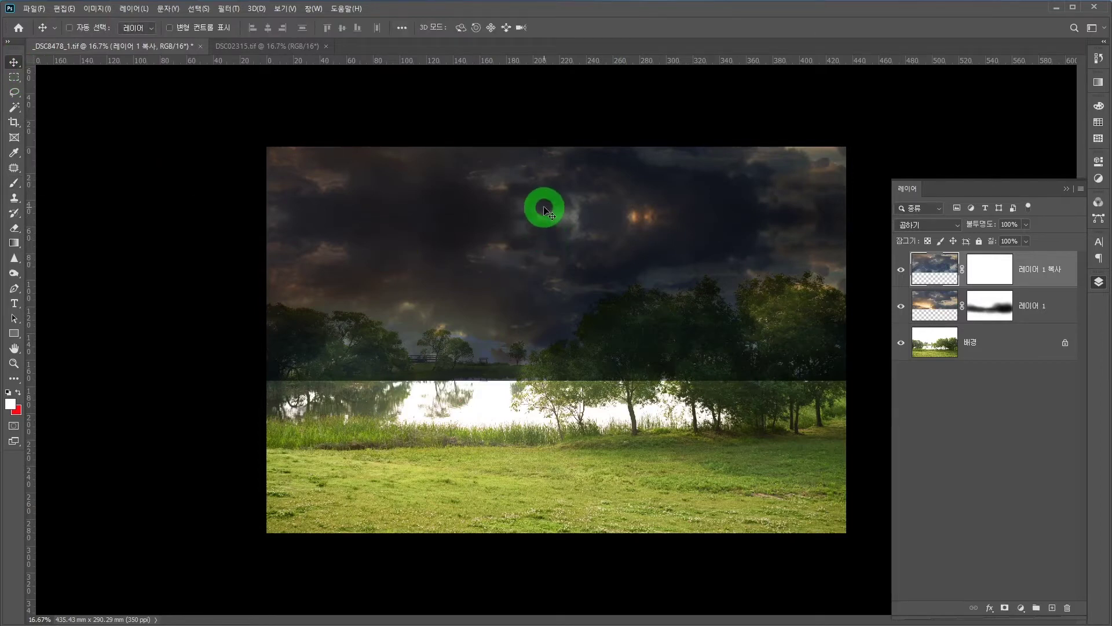
pyautogui.moveTo(545, 209); pyautogui.dragTo(530, 513)
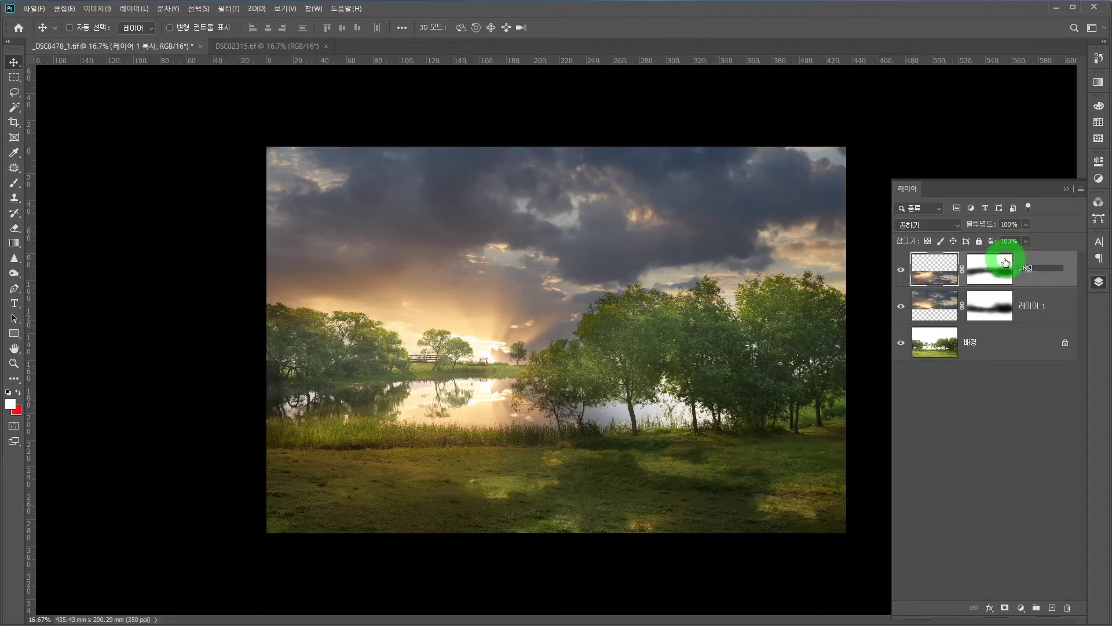
# - Rename the original sky layer, directly above the background, to 하늘
pyautogui.doubleClick(1030, 307)
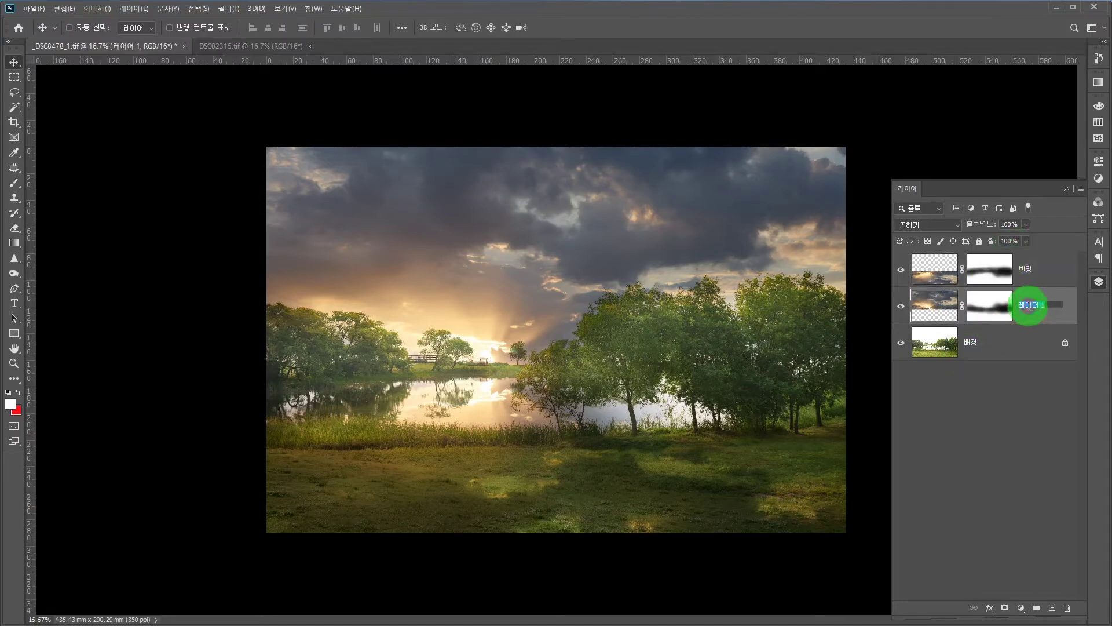
pyautogui.moveTo(1043, 306); pyautogui.dragTo(1013, 302)
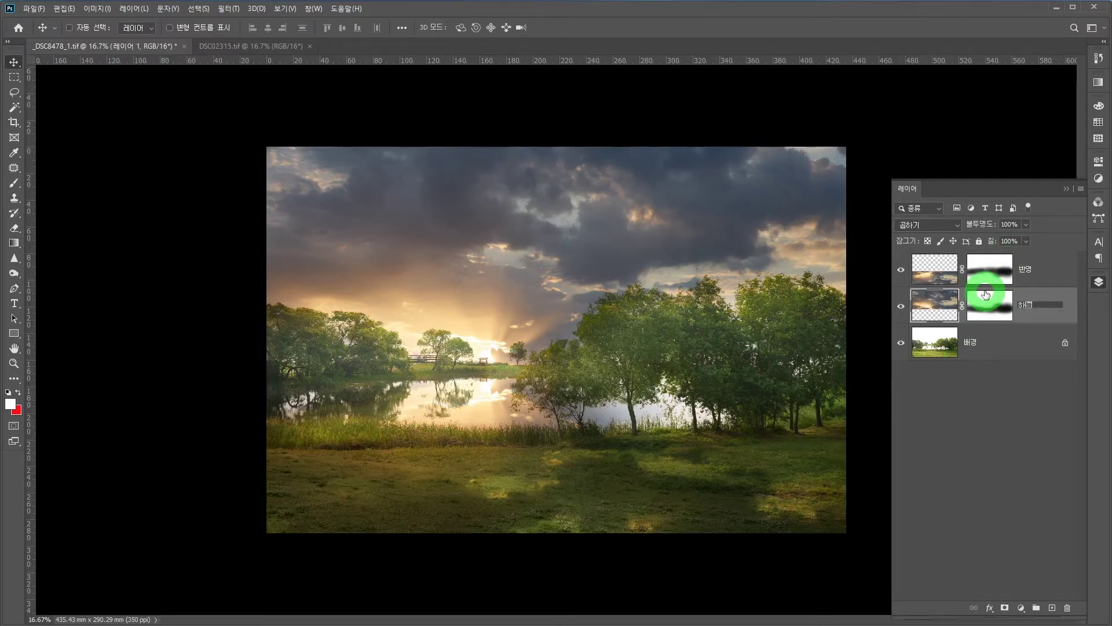
# - Fade the reflection off the lawn with a linear gradient on the 반영 layer's mask
pyautogui.click(1025, 268)
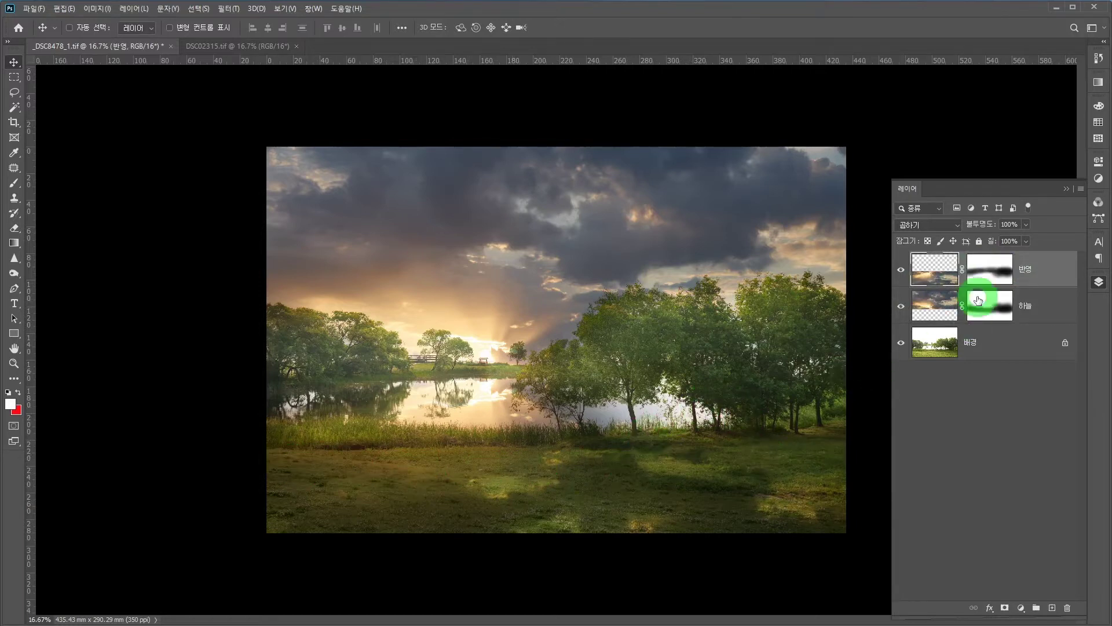
pyautogui.click(982, 271)
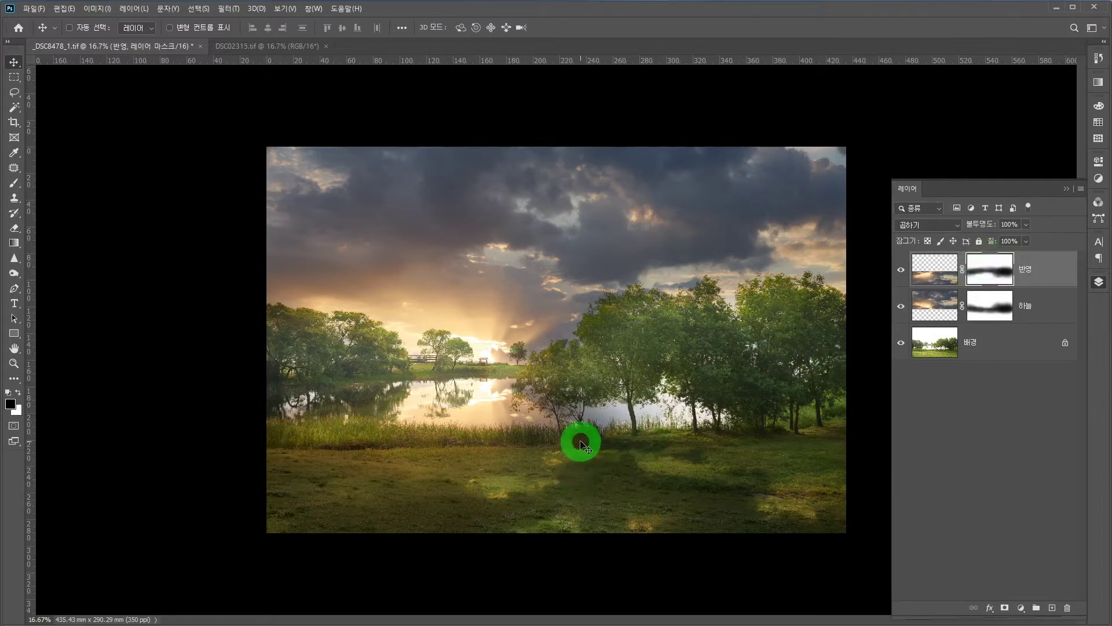
pyautogui.click(13, 244)
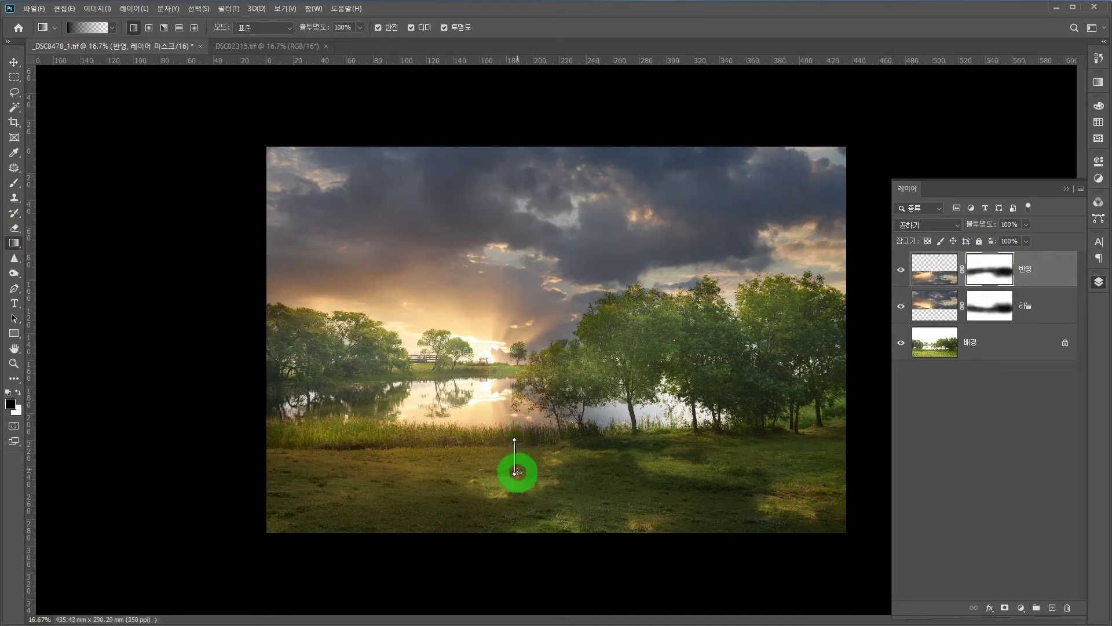
pyautogui.moveTo(517, 488); pyautogui.dragTo(517, 489)
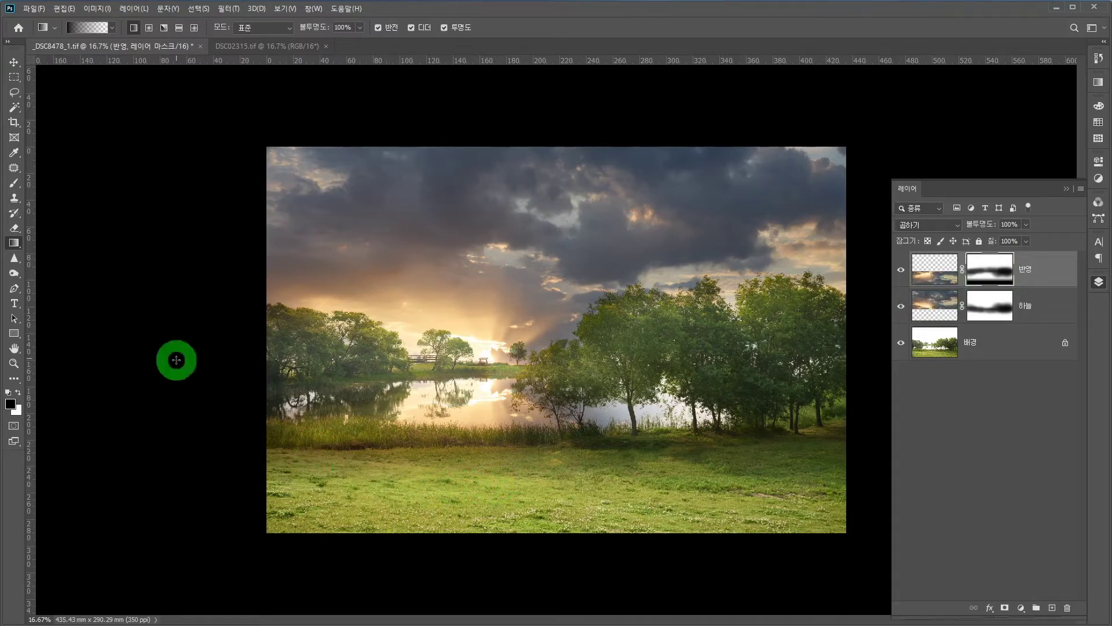
# - Paint black on the 반영 layer's mask with a soft 10% opacity brush to clear leftover darkening along the lawn's upper edge and trees
pyautogui.click(15, 184)
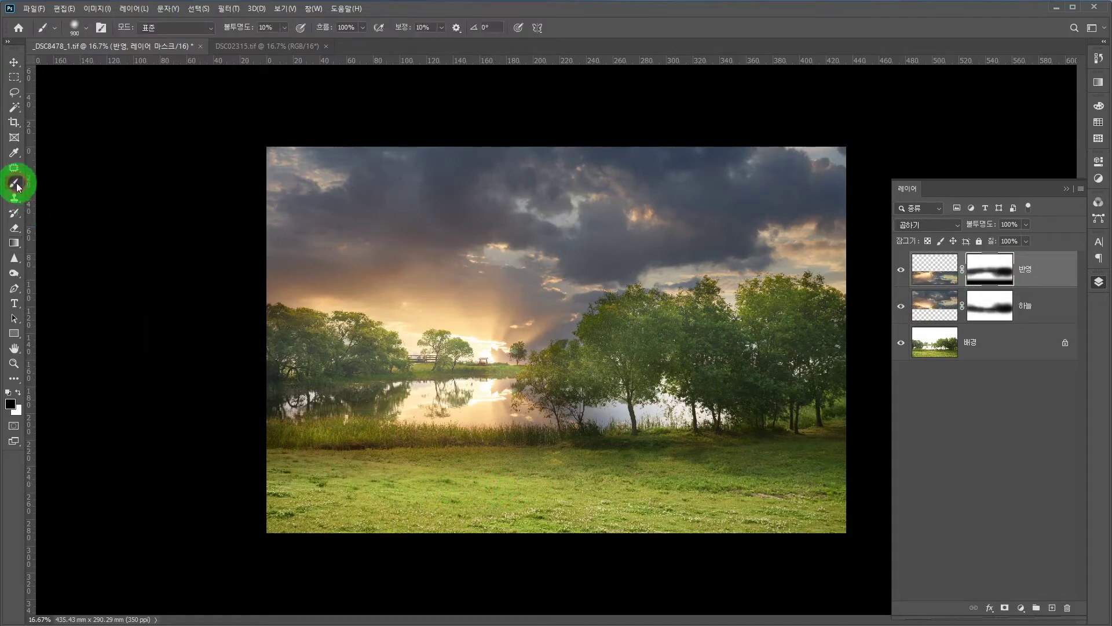
pyautogui.moveTo(838, 475)
pyautogui.mouseDown()
pyautogui.moveTo(594, 474)
pyautogui.moveTo(852, 467)
pyautogui.moveTo(560, 489)
pyautogui.moveTo(855, 484)
pyautogui.moveTo(502, 476)
pyautogui.moveTo(737, 468)
pyautogui.moveTo(659, 465)
pyautogui.mouseUp()
pyautogui.moveTo(577, 472)
pyautogui.mouseDown()
pyautogui.moveTo(270, 446)
pyautogui.moveTo(597, 469)
pyautogui.mouseUp()
pyautogui.moveTo(481, 472)
pyautogui.mouseDown()
pyautogui.moveTo(798, 468)
pyautogui.moveTo(566, 466)
pyautogui.moveTo(815, 457)
pyautogui.moveTo(484, 462)
pyautogui.moveTo(837, 475)
pyautogui.moveTo(444, 471)
pyautogui.moveTo(231, 448)
pyautogui.moveTo(795, 486)
pyautogui.moveTo(625, 466)
pyautogui.moveTo(870, 459)
pyautogui.moveTo(776, 448)
pyautogui.moveTo(825, 429)
pyautogui.moveTo(728, 465)
pyautogui.moveTo(828, 482)
pyautogui.moveTo(772, 497)
pyautogui.moveTo(834, 510)
pyautogui.moveTo(270, 458)
pyautogui.moveTo(626, 482)
pyautogui.moveTo(754, 478)
pyautogui.moveTo(269, 450)
pyautogui.moveTo(778, 476)
pyautogui.moveTo(819, 462)
pyautogui.moveTo(676, 467)
pyautogui.moveTo(826, 464)
pyautogui.moveTo(818, 517)
pyautogui.moveTo(821, 487)
pyautogui.moveTo(769, 463)
pyautogui.moveTo(810, 498)
pyautogui.moveTo(738, 463)
pyautogui.moveTo(738, 452)
pyautogui.moveTo(544, 424)
pyautogui.moveTo(523, 432)
pyautogui.moveTo(530, 380)
pyautogui.moveTo(550, 451)
pyautogui.moveTo(572, 437)
pyautogui.moveTo(540, 384)
pyautogui.moveTo(553, 352)
pyautogui.moveTo(581, 368)
pyautogui.moveTo(612, 369)
pyautogui.moveTo(579, 357)
pyautogui.moveTo(717, 380)
pyautogui.moveTo(720, 365)
pyautogui.moveTo(535, 261)
pyautogui.moveTo(589, 364)
pyautogui.moveTo(541, 326)
pyautogui.moveTo(647, 346)
pyautogui.mouseUp()
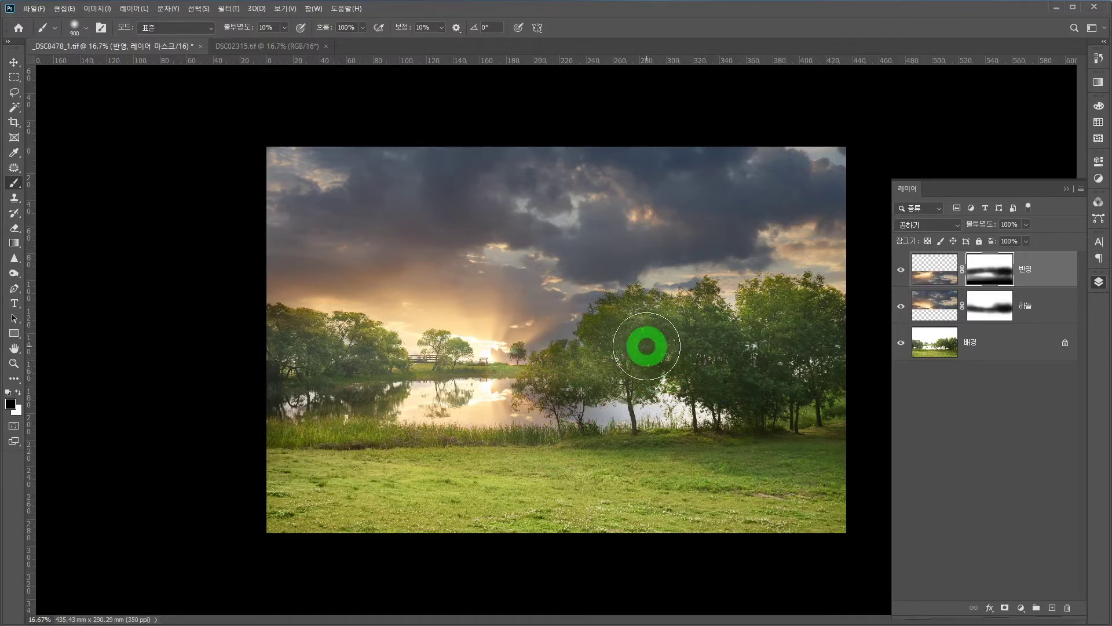
# - Darken the trees on the background layer using the Burn tool with range 중간 영역 and 10% exposure
pyautogui.click(938, 342)
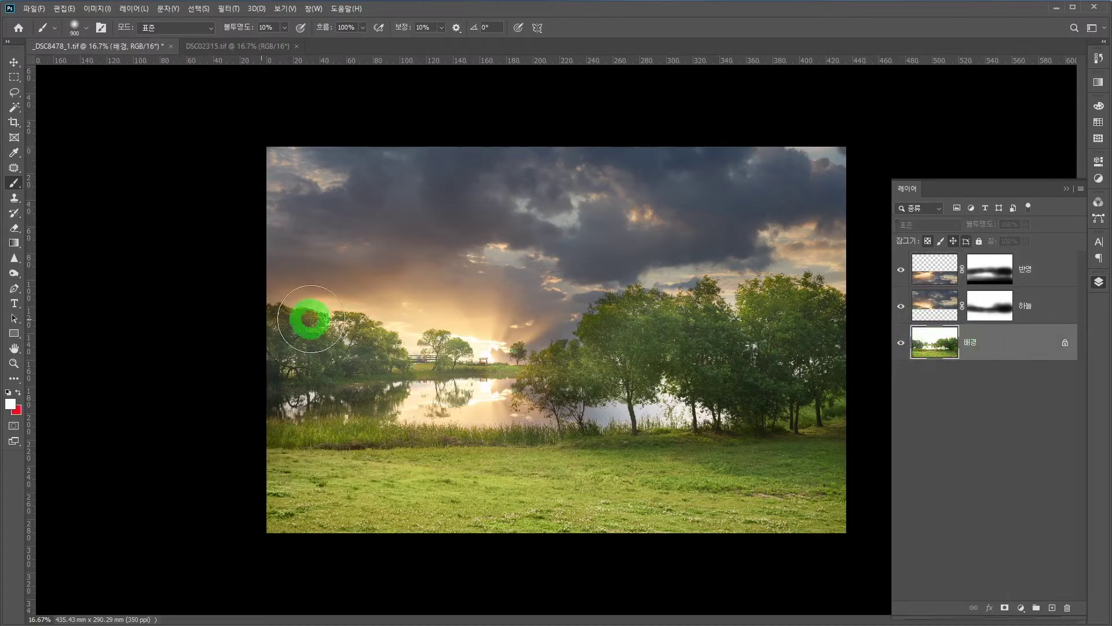
pyautogui.click(16, 274)
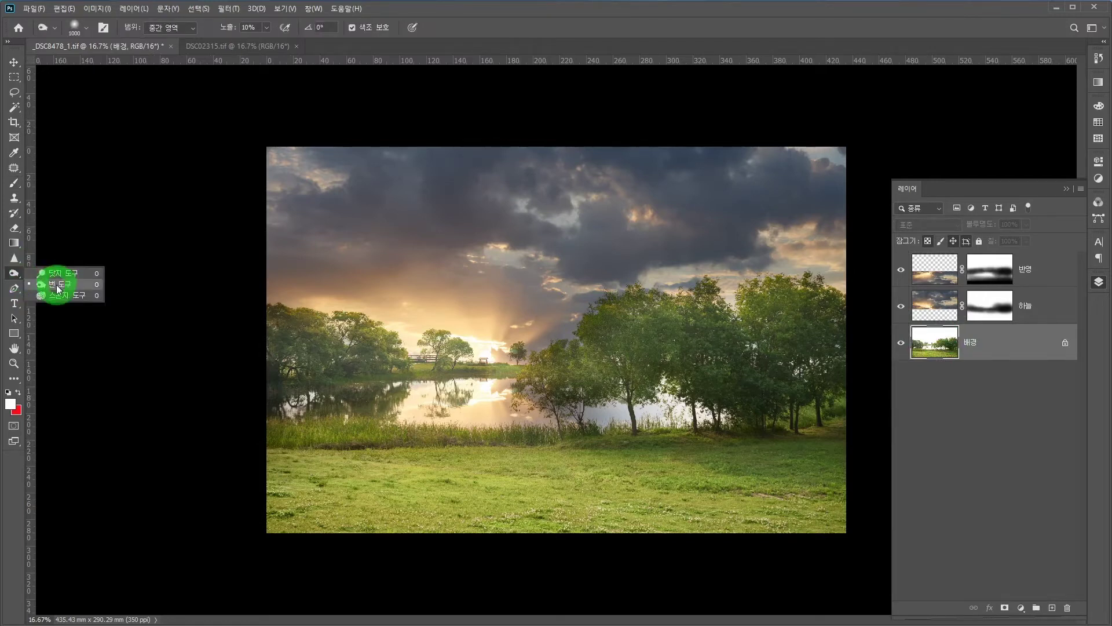
pyautogui.click(58, 285)
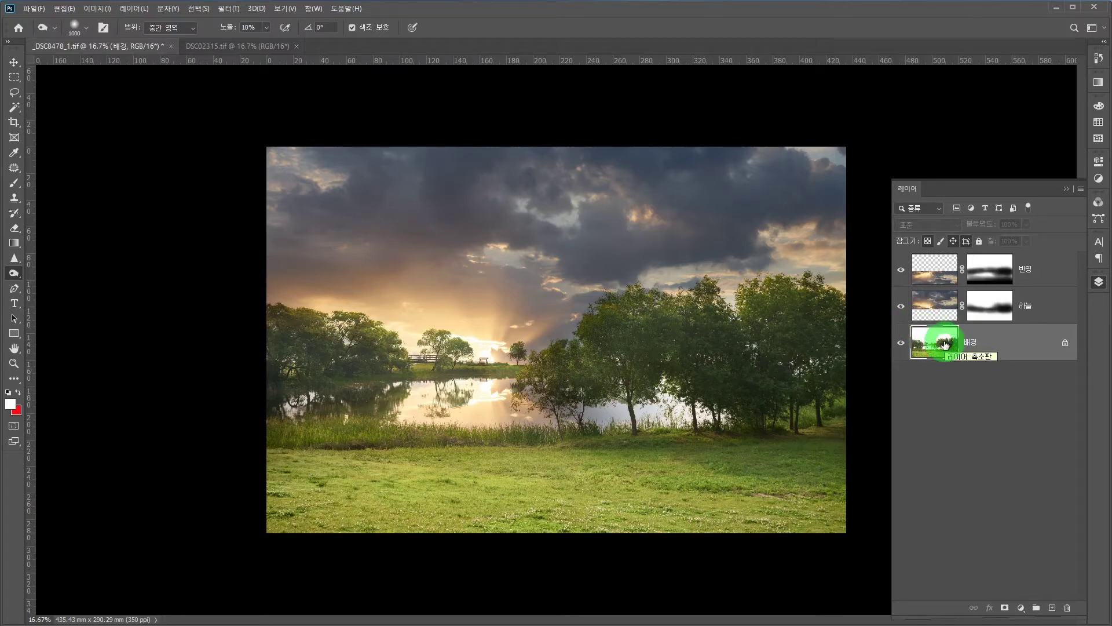
# - Darken the background layer with a Curves adjustment, pulling the RGB midpoint down to input 147, output 110
pyautogui.click(98, 9)
pyautogui.moveTo(115, 39)
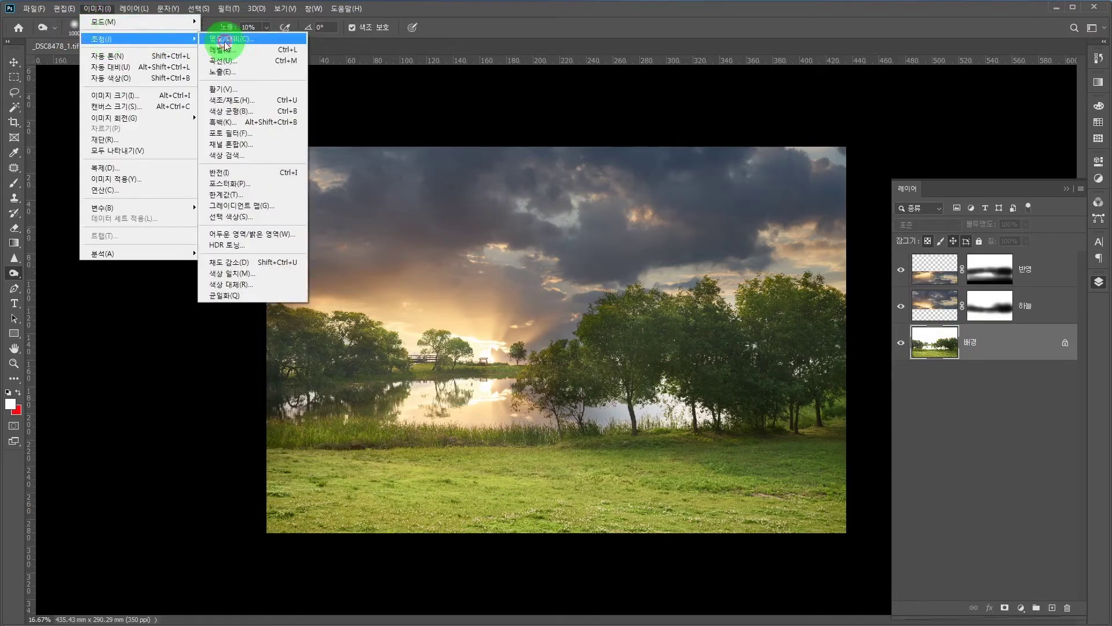
pyautogui.click(236, 62)
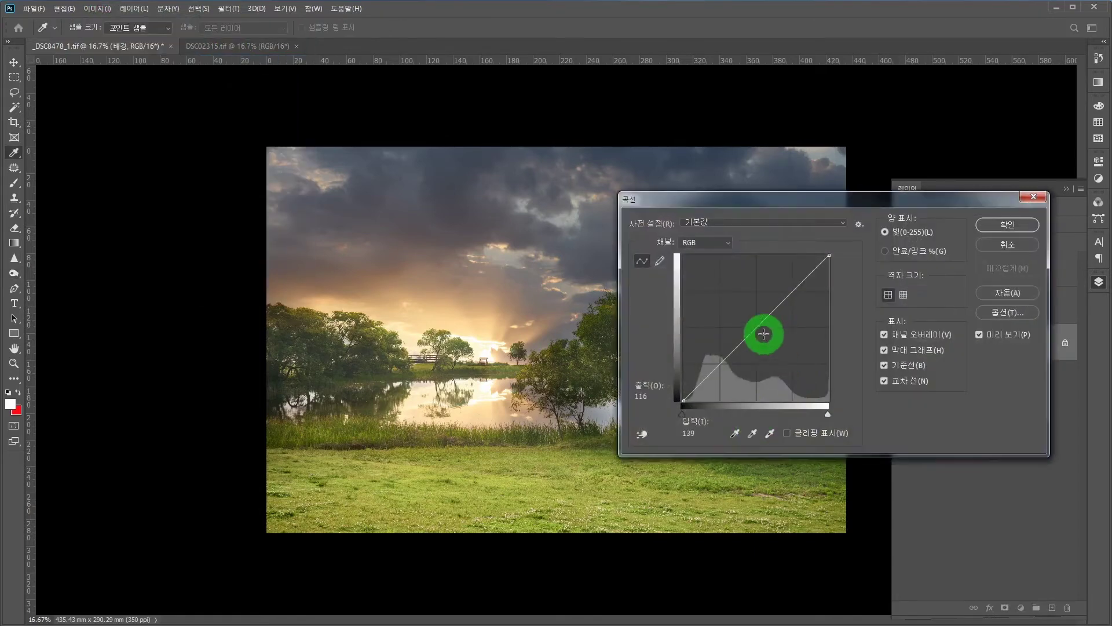
pyautogui.moveTo(760, 329); pyautogui.dragTo(768, 338)
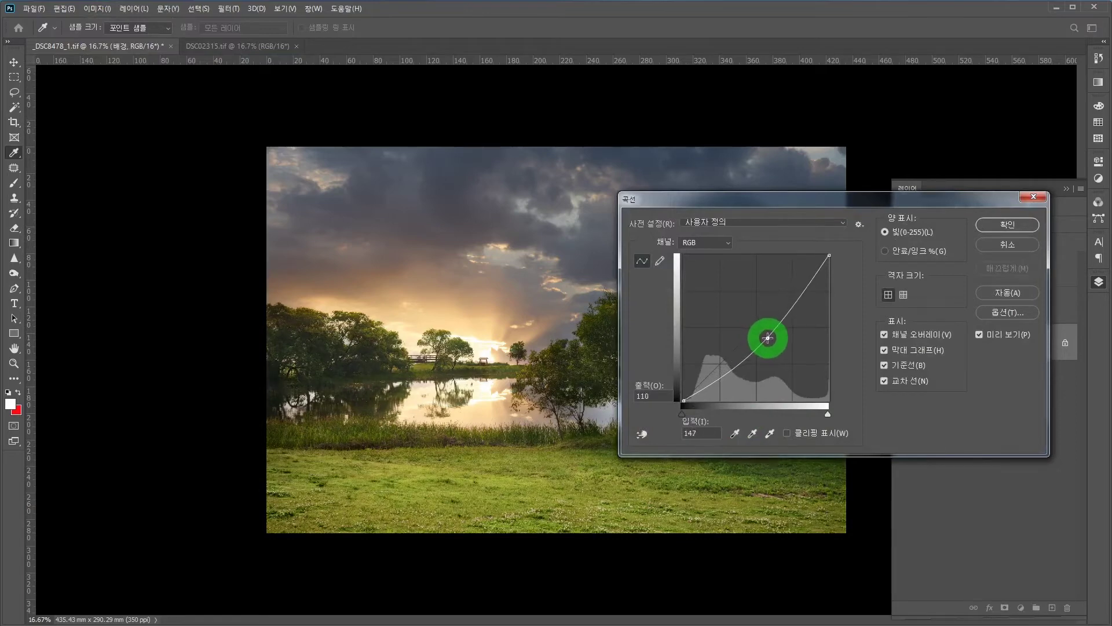
pyautogui.click(983, 226)
pyautogui.moveTo(666, 384)
pyautogui.mouseDown()
pyautogui.moveTo(495, 402)
pyautogui.moveTo(473, 351)
pyautogui.moveTo(665, 353)
pyautogui.moveTo(703, 328)
pyautogui.moveTo(597, 362)
pyautogui.moveTo(666, 449)
pyautogui.moveTo(623, 462)
pyautogui.moveTo(794, 489)
pyautogui.moveTo(418, 489)
pyautogui.moveTo(489, 494)
pyautogui.moveTo(533, 514)
pyautogui.moveTo(508, 510)
pyautogui.moveTo(489, 402)
pyautogui.moveTo(457, 480)
pyautogui.moveTo(587, 516)
pyautogui.moveTo(551, 527)
pyautogui.moveTo(524, 385)
pyautogui.mouseUp()
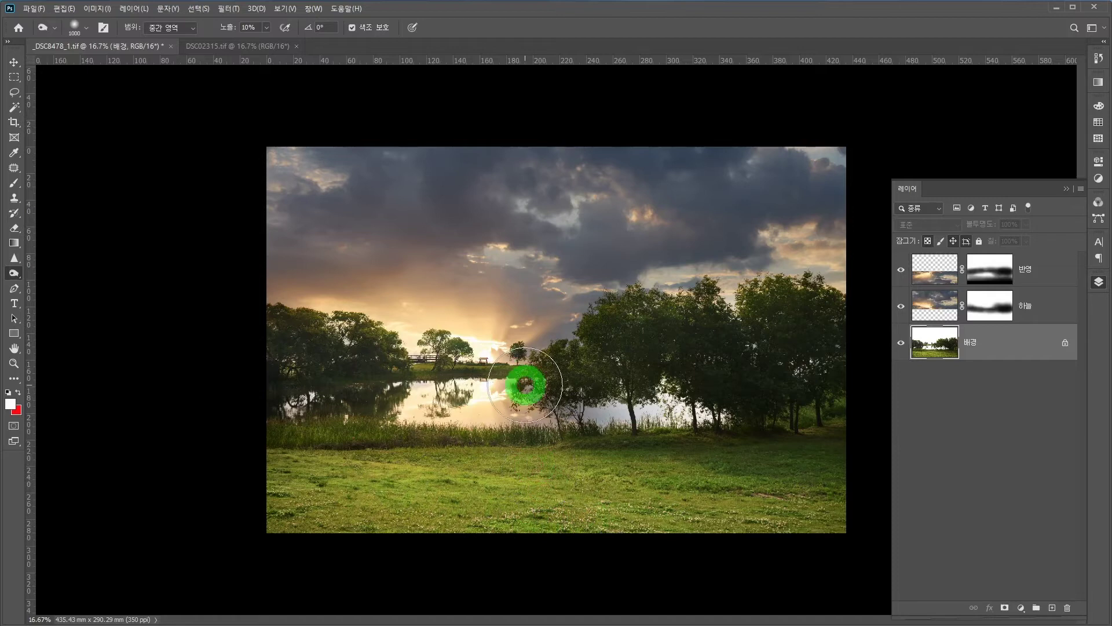
pyautogui.click(898, 363)
pyautogui.moveTo(739, 379)
pyautogui.mouseDown()
pyautogui.moveTo(501, 356)
pyautogui.moveTo(639, 205)
pyautogui.moveTo(500, 347)
pyautogui.moveTo(513, 300)
pyautogui.moveTo(481, 306)
pyautogui.moveTo(493, 342)
pyautogui.moveTo(420, 288)
pyautogui.moveTo(338, 251)
pyautogui.moveTo(413, 298)
pyautogui.moveTo(371, 252)
pyautogui.moveTo(461, 309)
pyautogui.moveTo(450, 285)
pyautogui.moveTo(460, 277)
pyautogui.moveTo(585, 291)
pyautogui.moveTo(568, 294)
pyautogui.moveTo(653, 329)
pyautogui.moveTo(757, 327)
pyautogui.moveTo(597, 305)
pyautogui.moveTo(631, 301)
pyautogui.mouseUp()
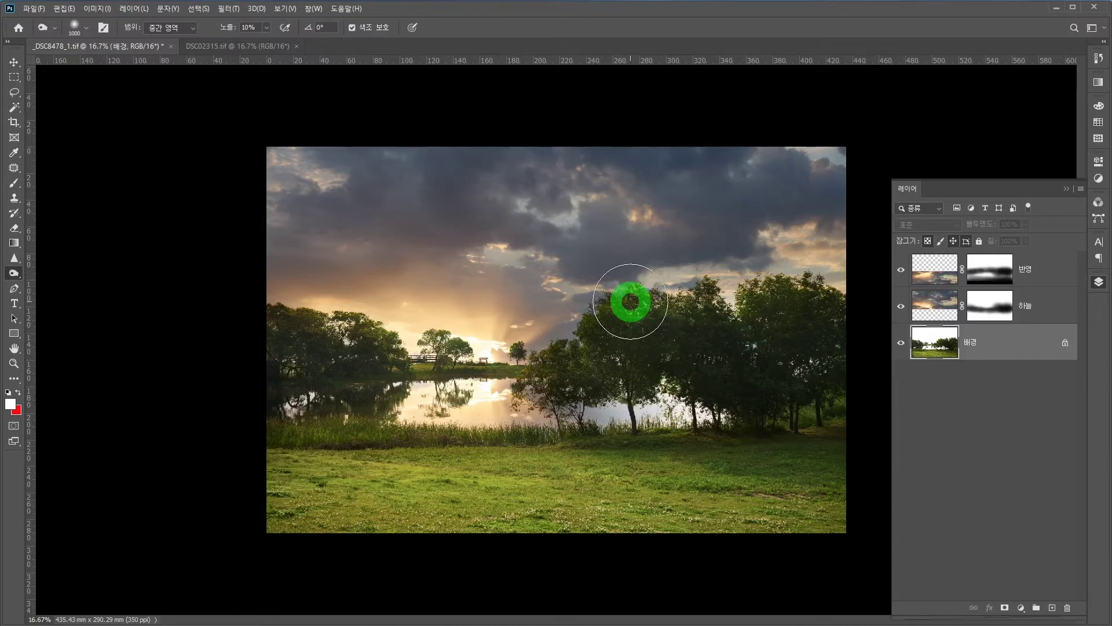
pyautogui.moveTo(631, 301)
pyautogui.mouseDown()
pyautogui.moveTo(510, 344)
pyautogui.moveTo(649, 247)
pyautogui.moveTo(673, 215)
pyautogui.moveTo(510, 316)
pyautogui.moveTo(508, 246)
pyautogui.moveTo(481, 290)
pyautogui.mouseUp()
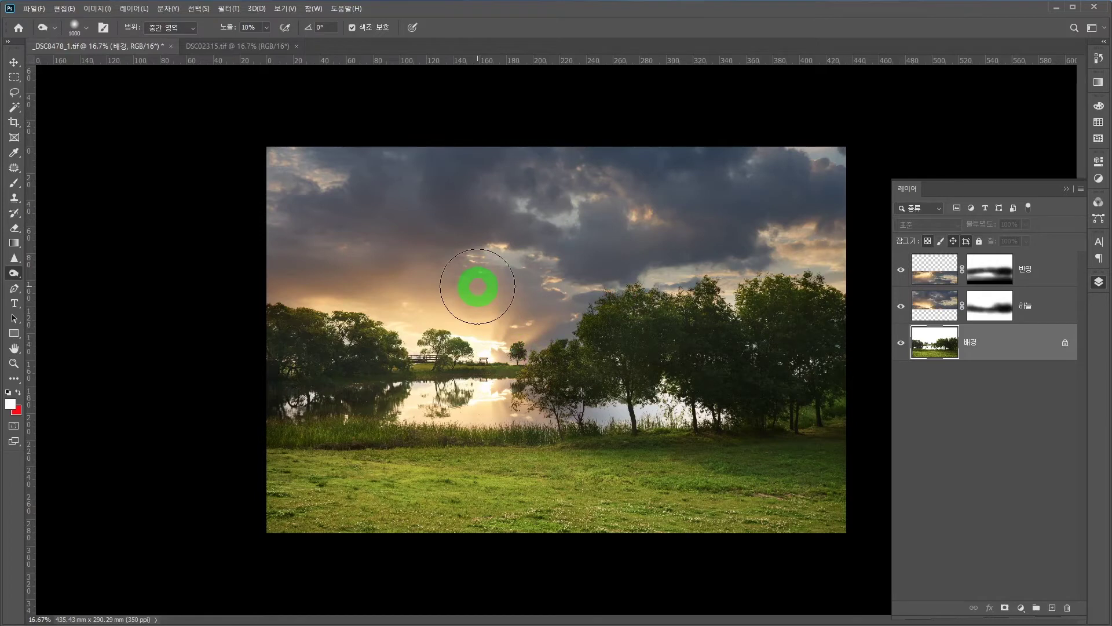
pyautogui.moveTo(477, 289); pyautogui.dragTo(507, 313)
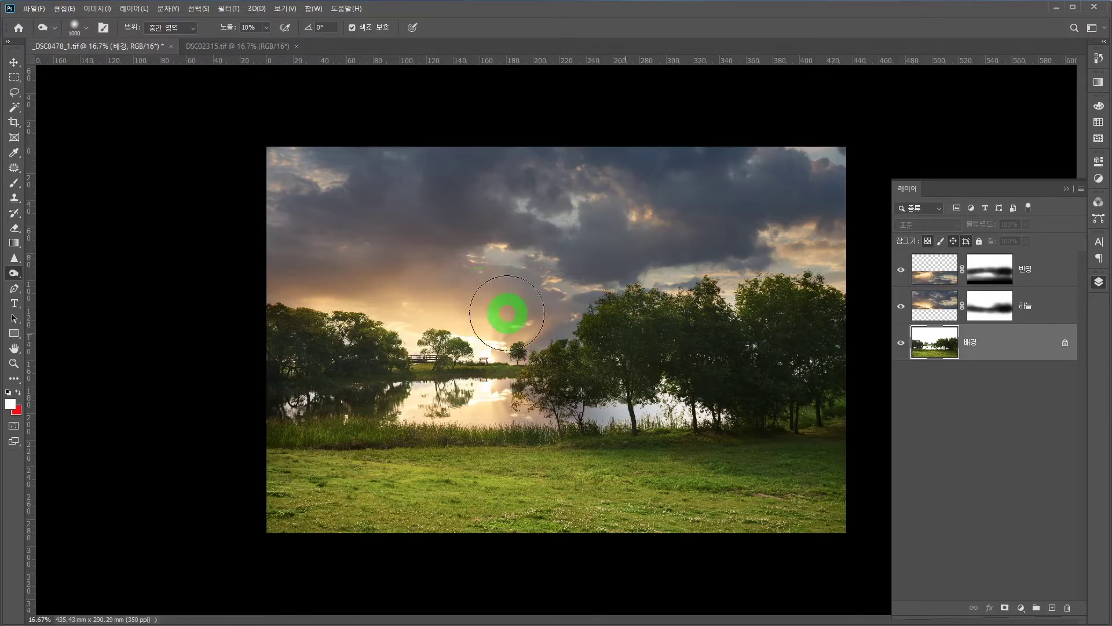
# - Add a gradient fill layer above the 반영 layer
pyautogui.click(1043, 270)
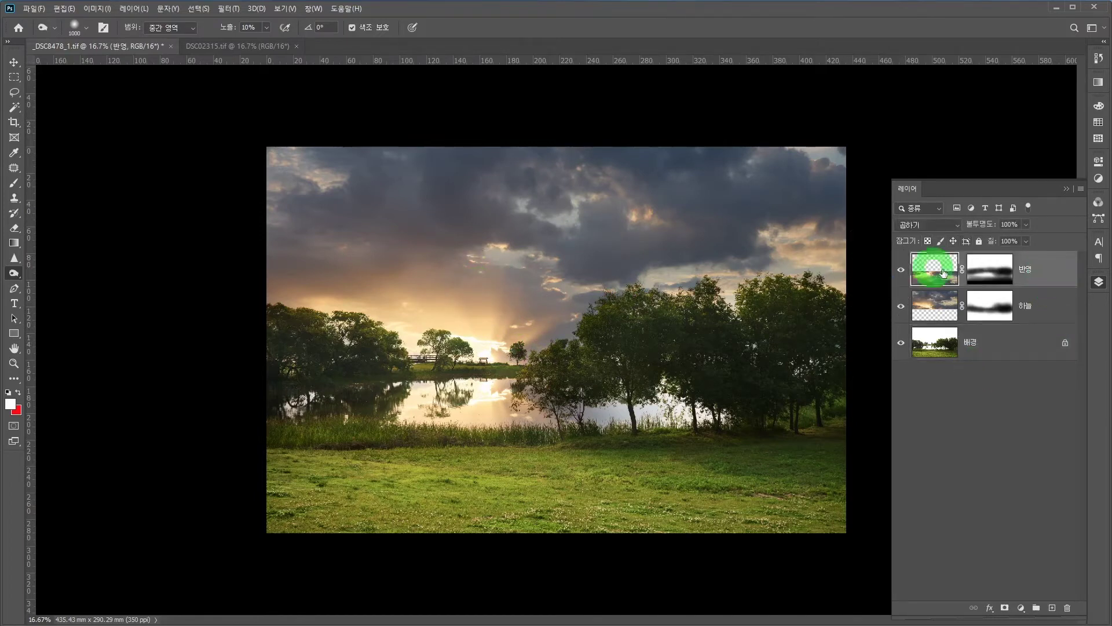
pyautogui.moveTo(1034, 277); pyautogui.dragTo(1004, 454)
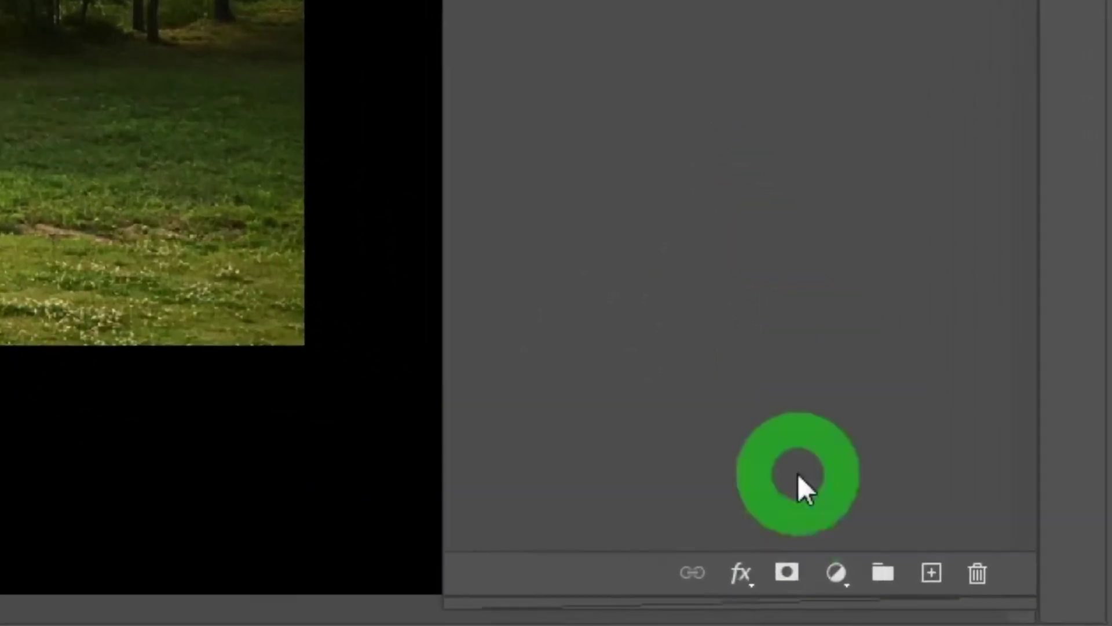
pyautogui.click(836, 574)
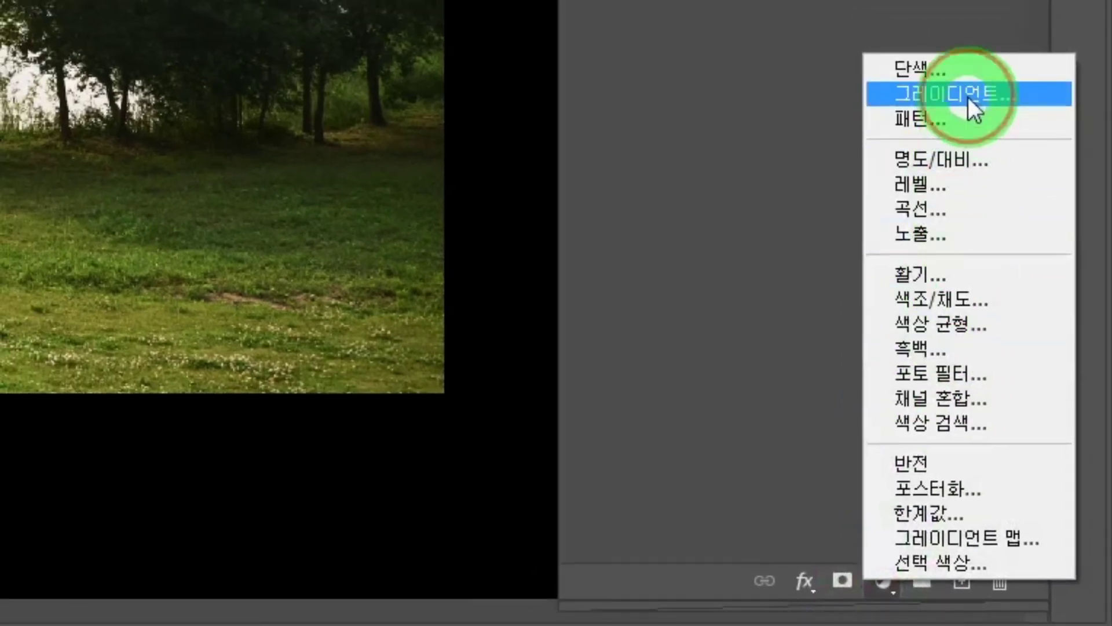
pyautogui.click(968, 96)
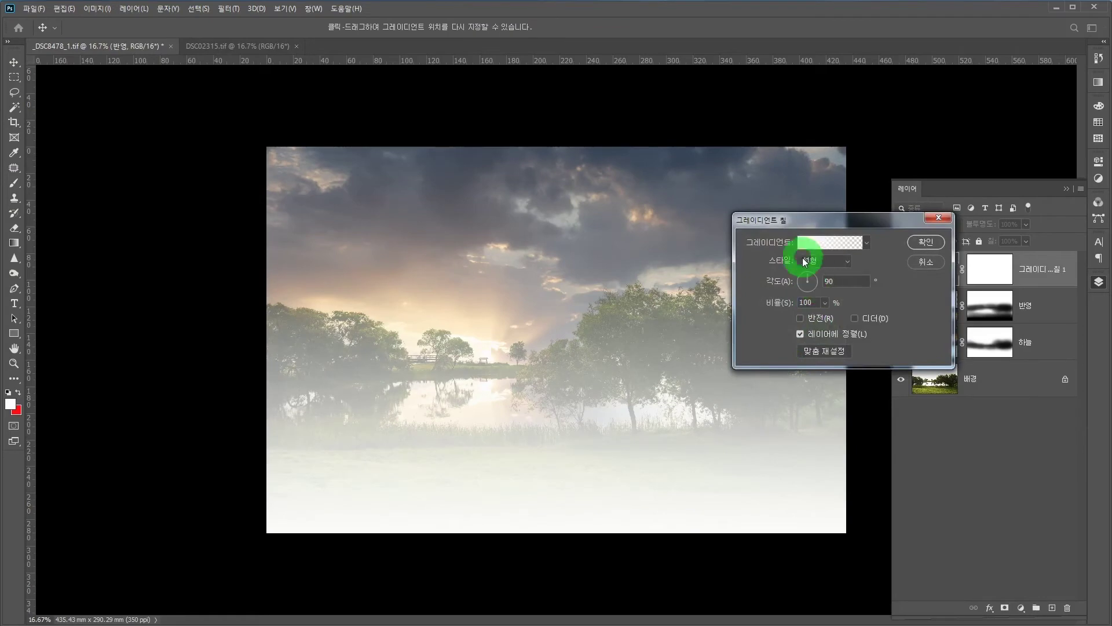
pyautogui.moveTo(817, 224); pyautogui.dragTo(719, 226)
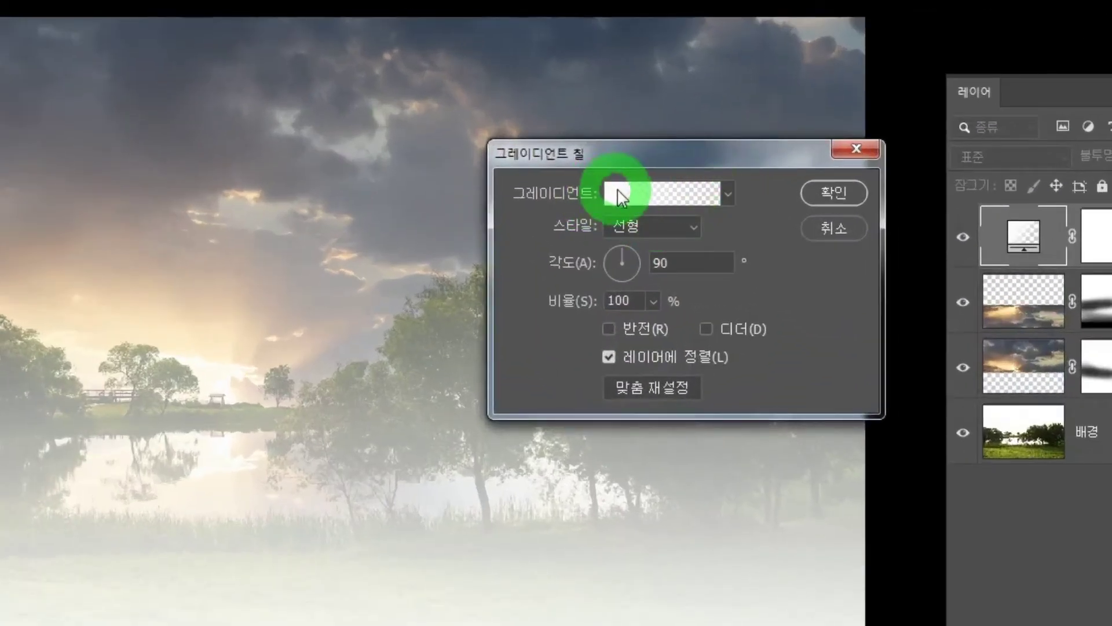
# - Edit the fill's gradient, choosing the 파랑_05 preset and changing the gradient type to 노이즈 (Noise)
pyautogui.click(660, 194)
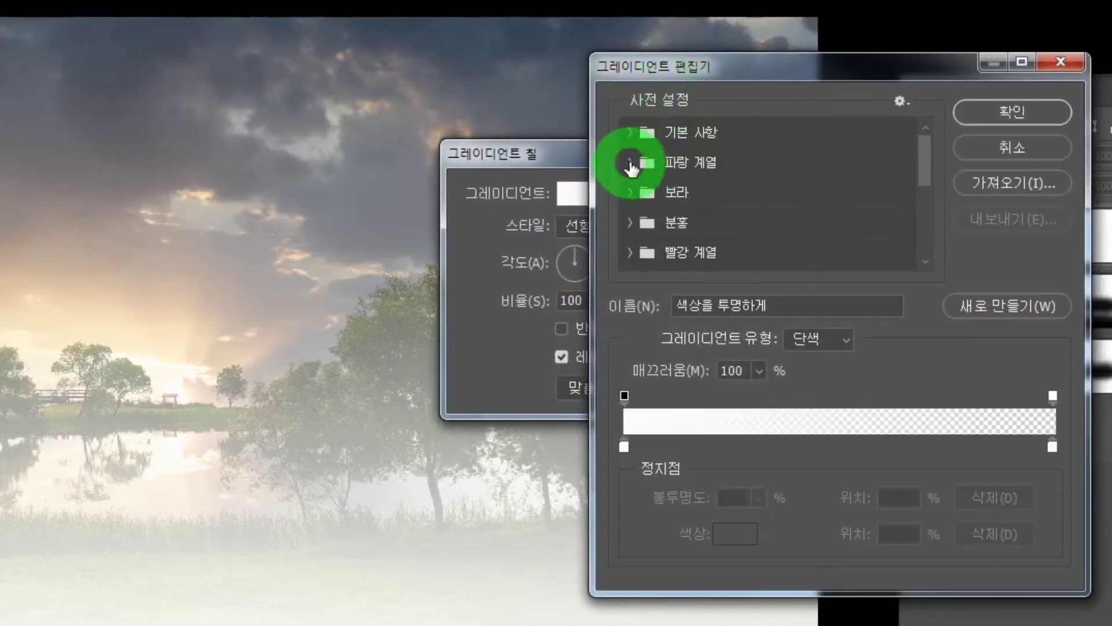
pyautogui.click(631, 164)
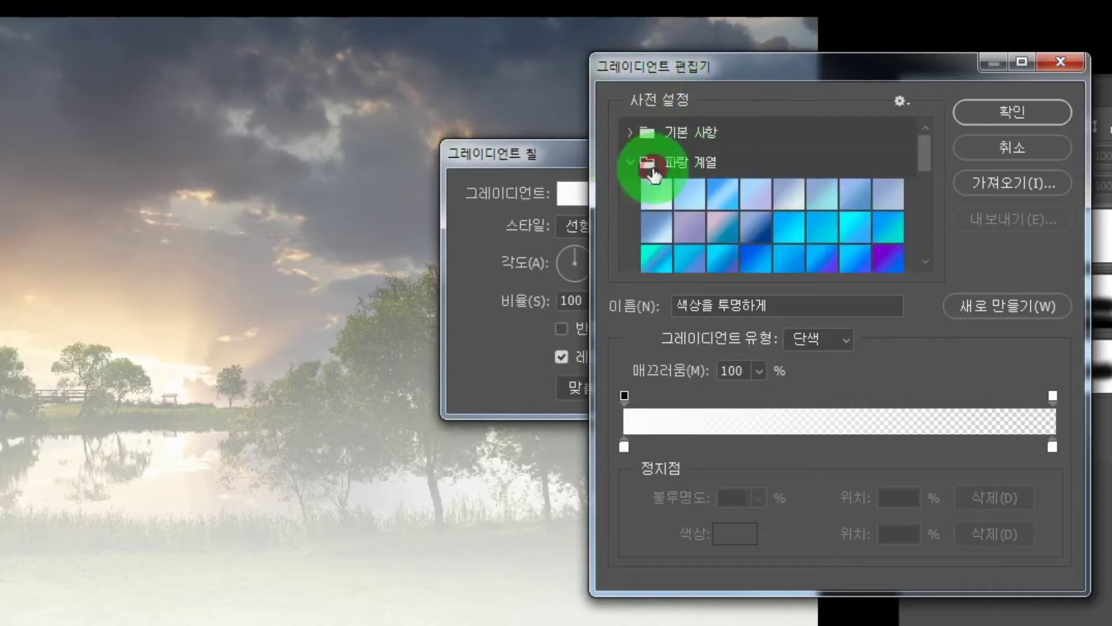
pyautogui.click(788, 206)
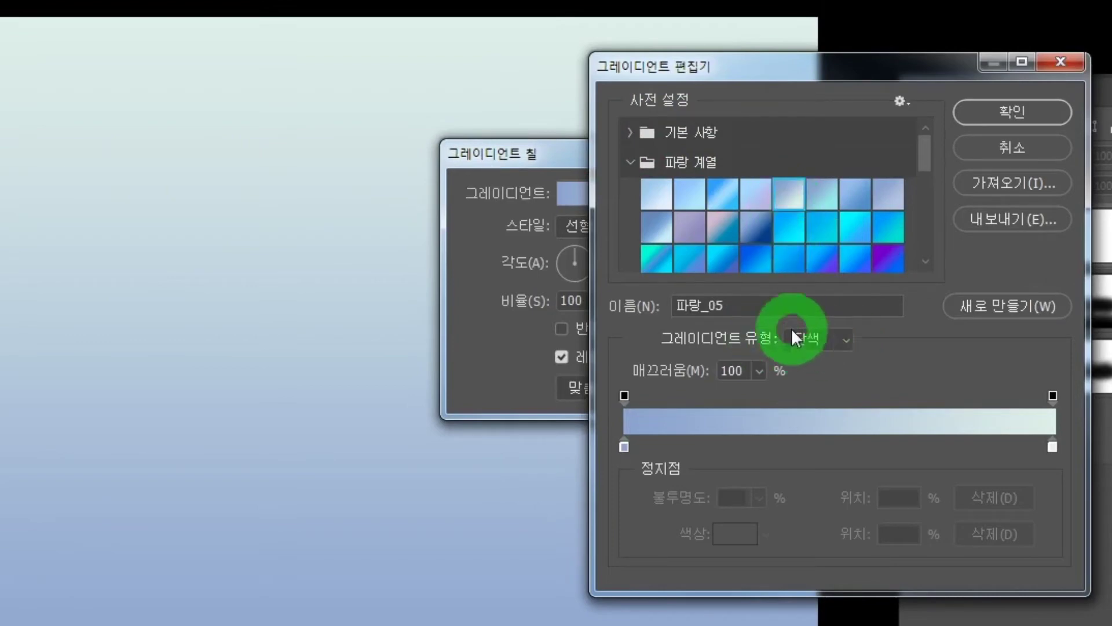
pyautogui.click(835, 337)
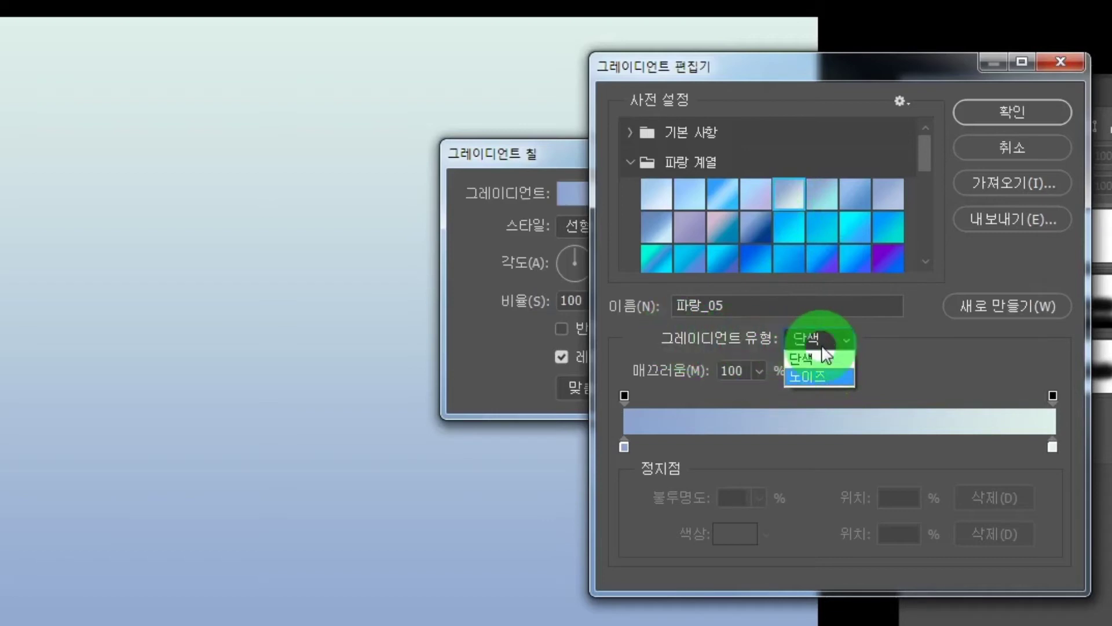
pyautogui.click(812, 375)
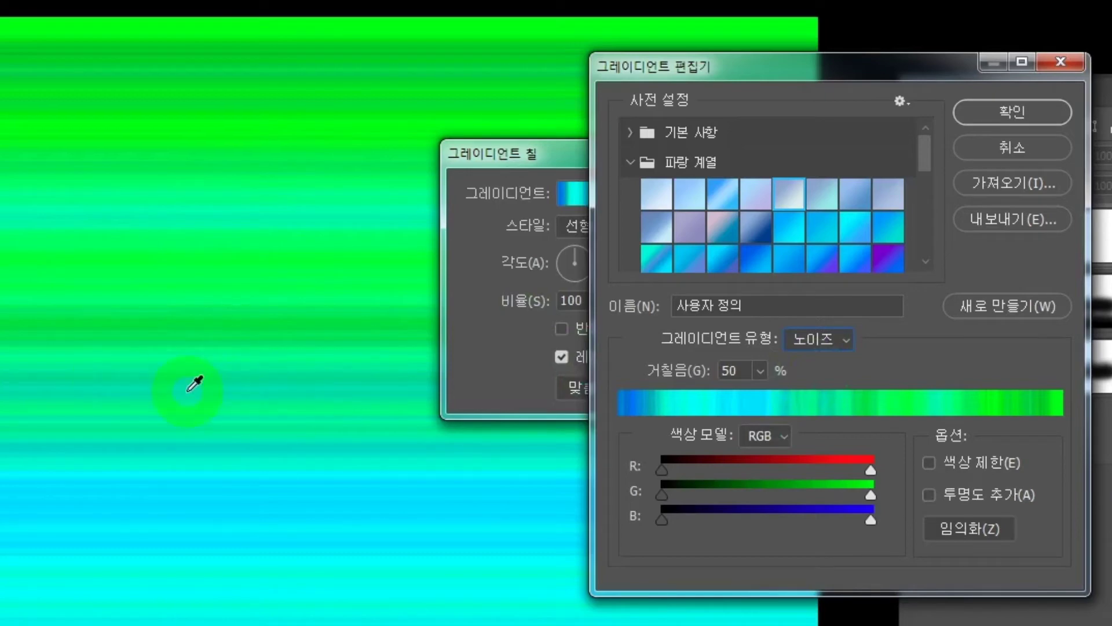
# - Switch the noise gradient's color model to HSB and reduce its maximum saturation to zero for a grayscale result
pyautogui.click(784, 433)
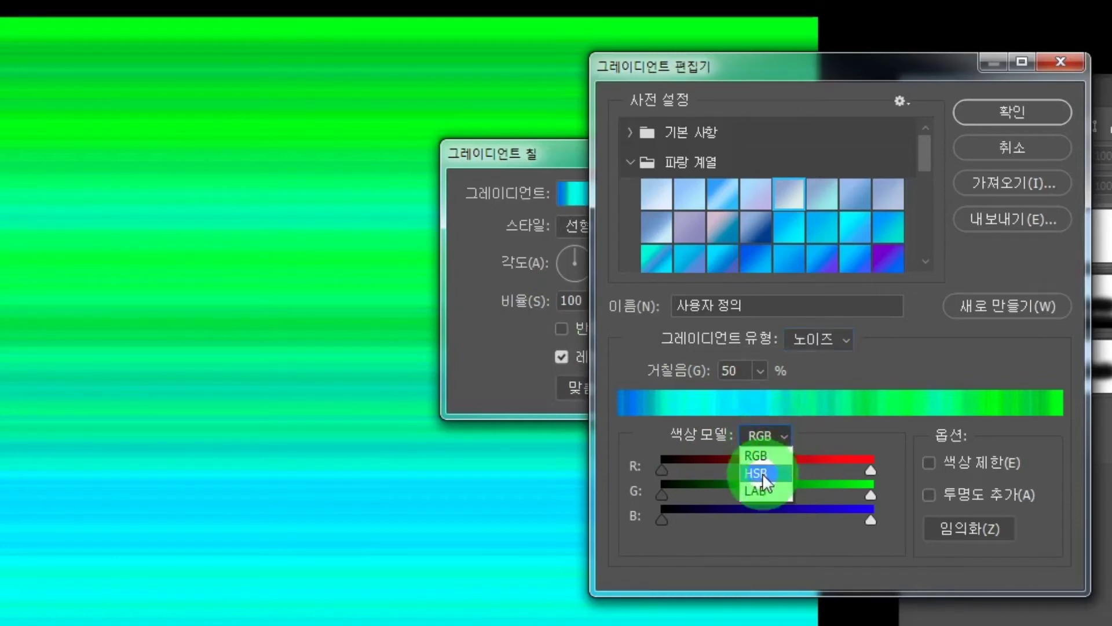
pyautogui.click(762, 473)
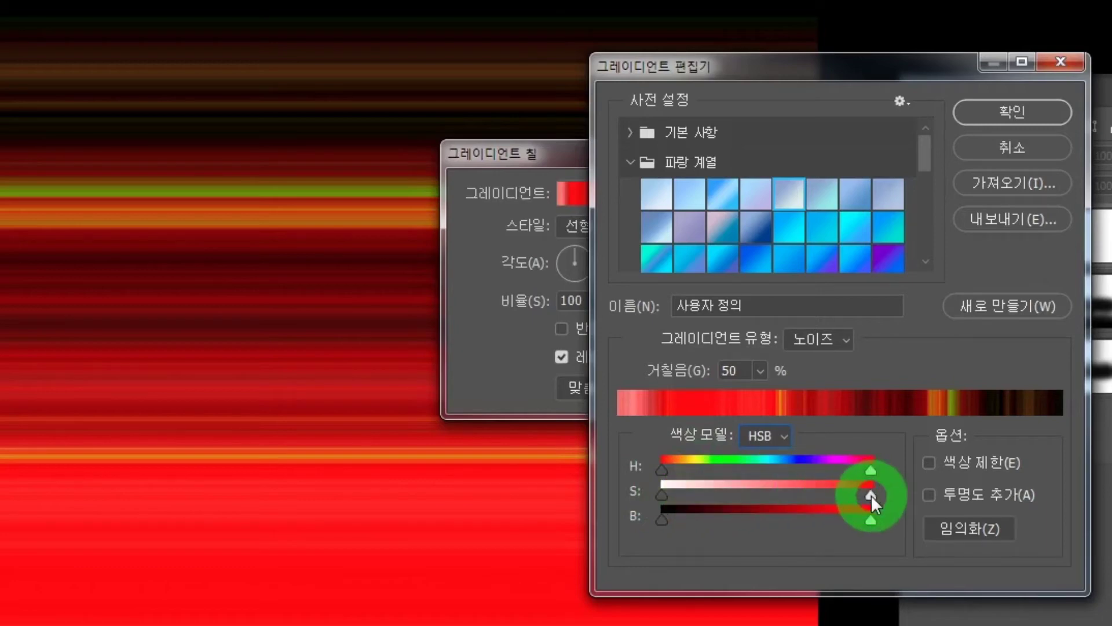
pyautogui.moveTo(870, 494); pyautogui.dragTo(652, 493)
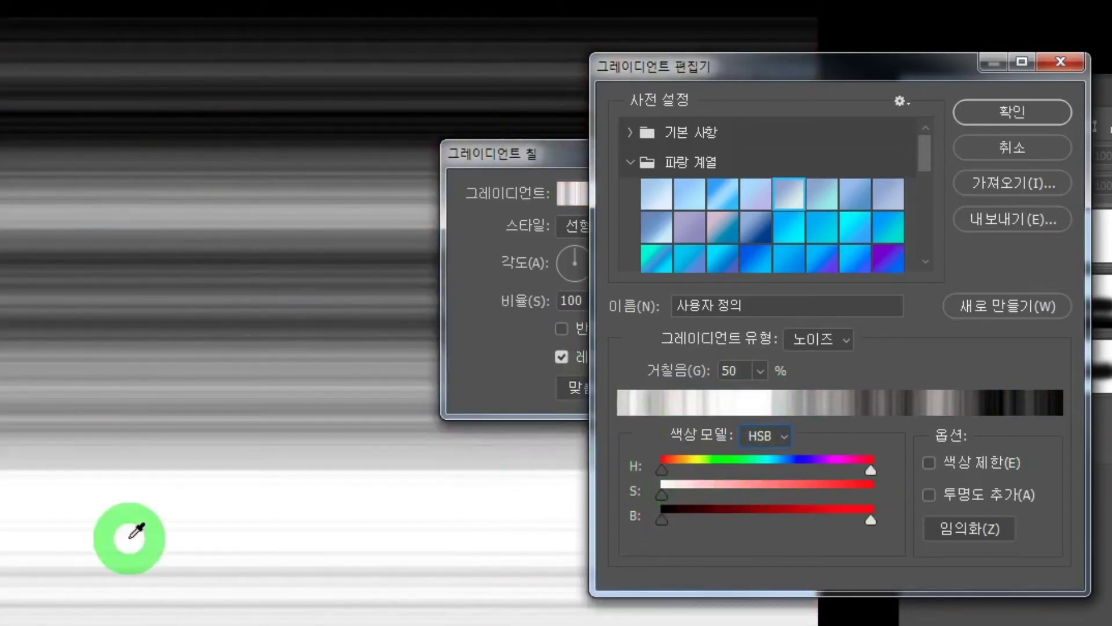
pyautogui.click(1015, 110)
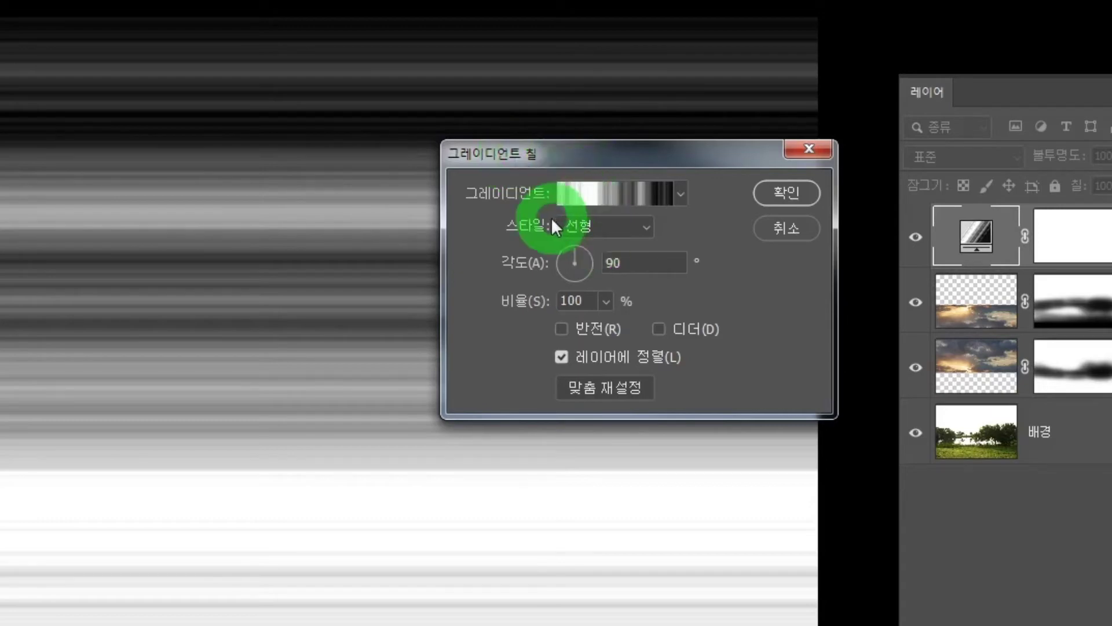
# - Set the gradient fill's style to 각도 (Angle) and the fill layer's blend mode to 오버레이 (Overlay)
pyautogui.click(642, 222)
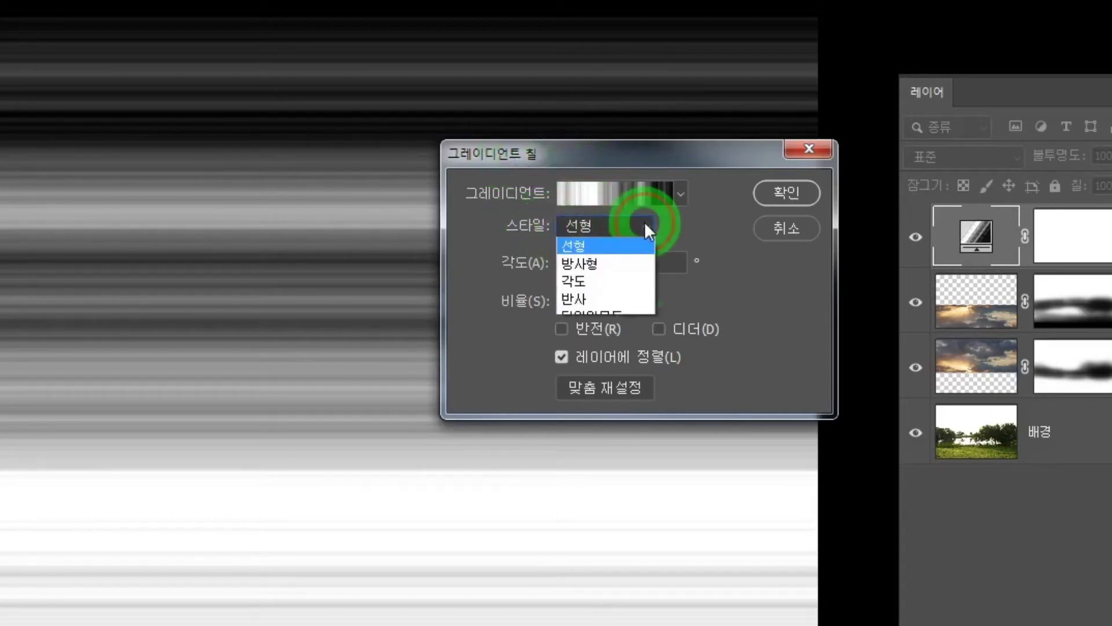
pyautogui.click(609, 283)
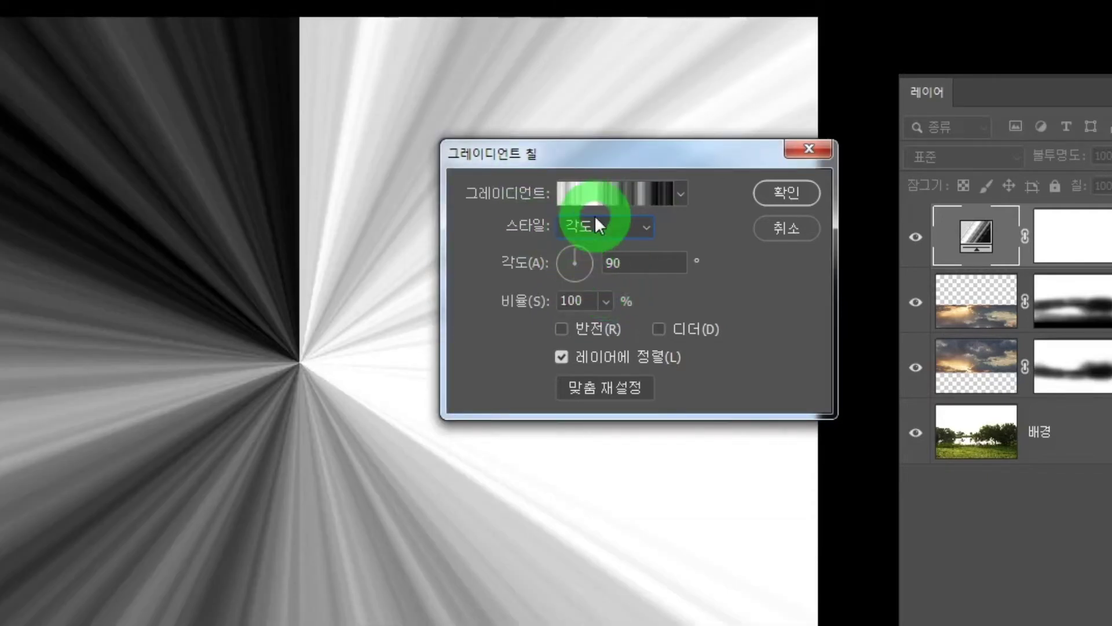
pyautogui.click(781, 191)
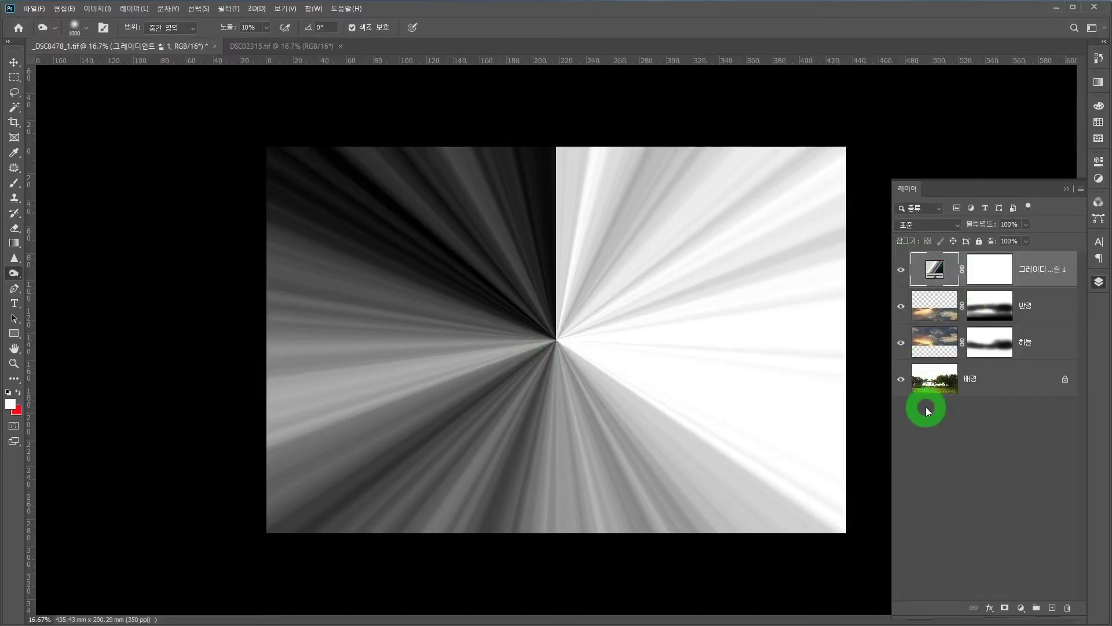
pyautogui.click(958, 225)
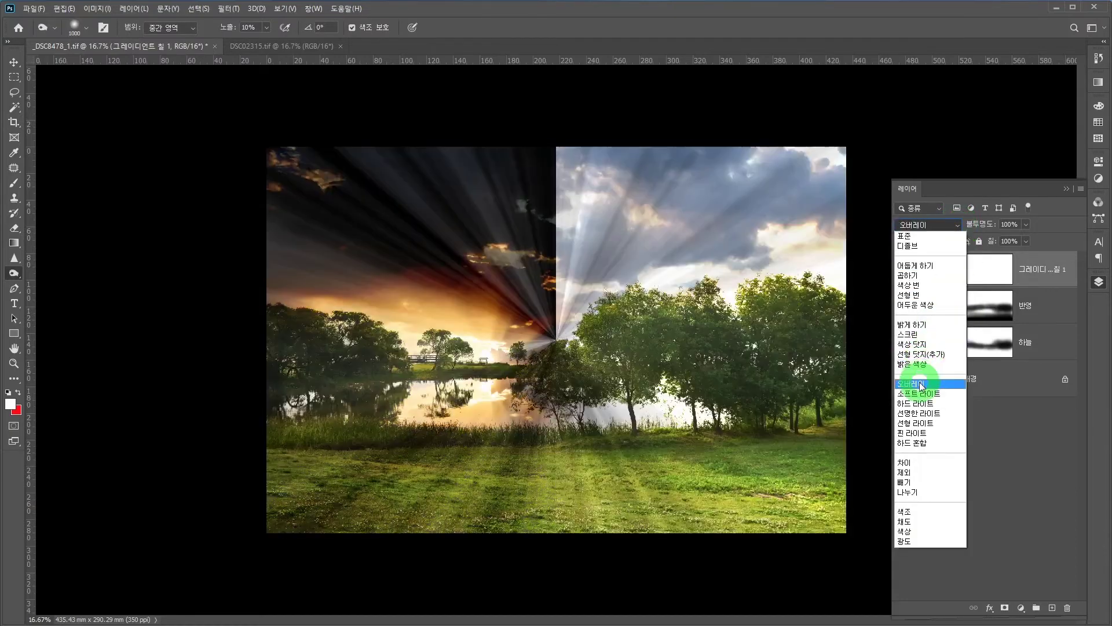
pyautogui.click(921, 385)
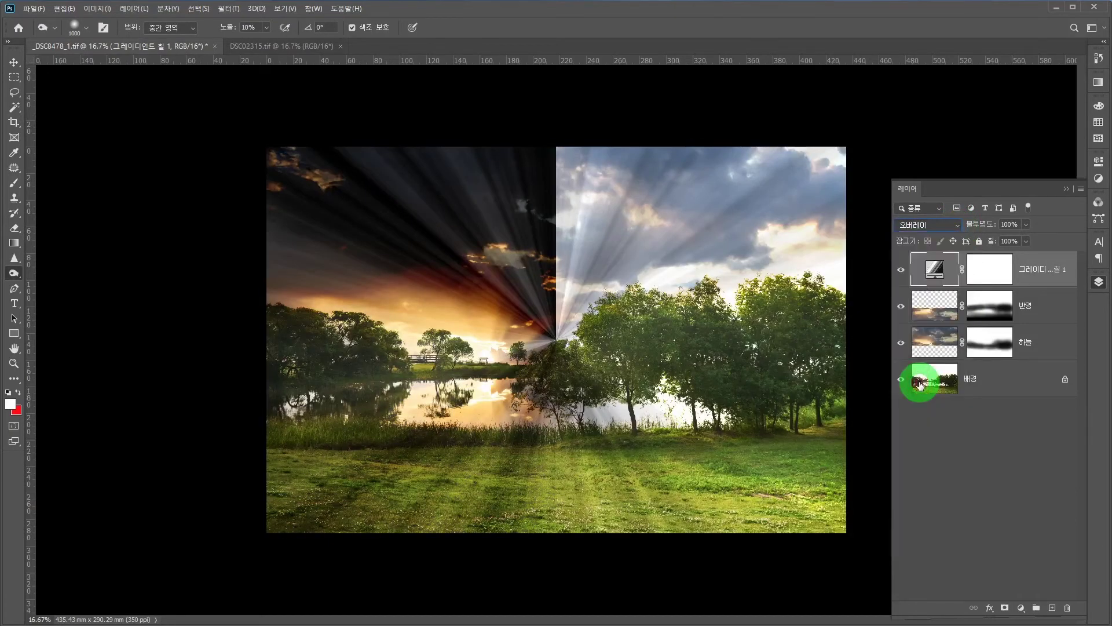
# - Reopen the gradient fill layer's settings and move the rays' center onto the sun at the horizon
pyautogui.moveTo(920, 384)
pyautogui.mouseDown()
pyautogui.moveTo(785, 343)
pyautogui.moveTo(591, 340)
pyautogui.moveTo(554, 293)
pyautogui.moveTo(519, 329)
pyautogui.moveTo(547, 337)
pyautogui.moveTo(559, 327)
pyautogui.moveTo(514, 337)
pyautogui.moveTo(593, 331)
pyautogui.moveTo(767, 258)
pyautogui.moveTo(937, 271)
pyautogui.mouseUp()
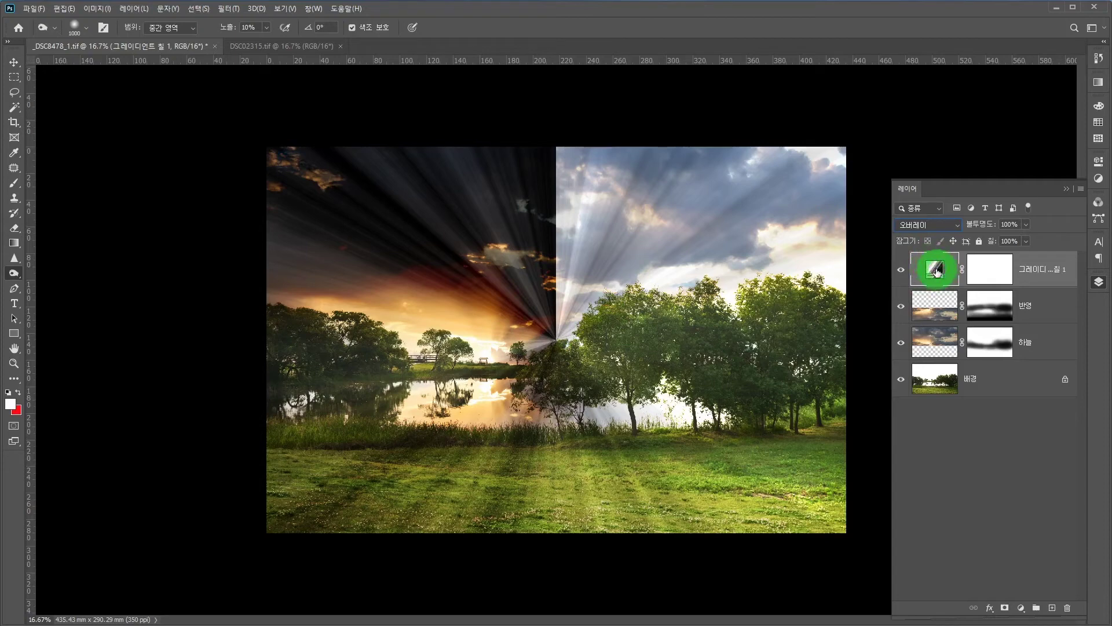
pyautogui.doubleClick(935, 269)
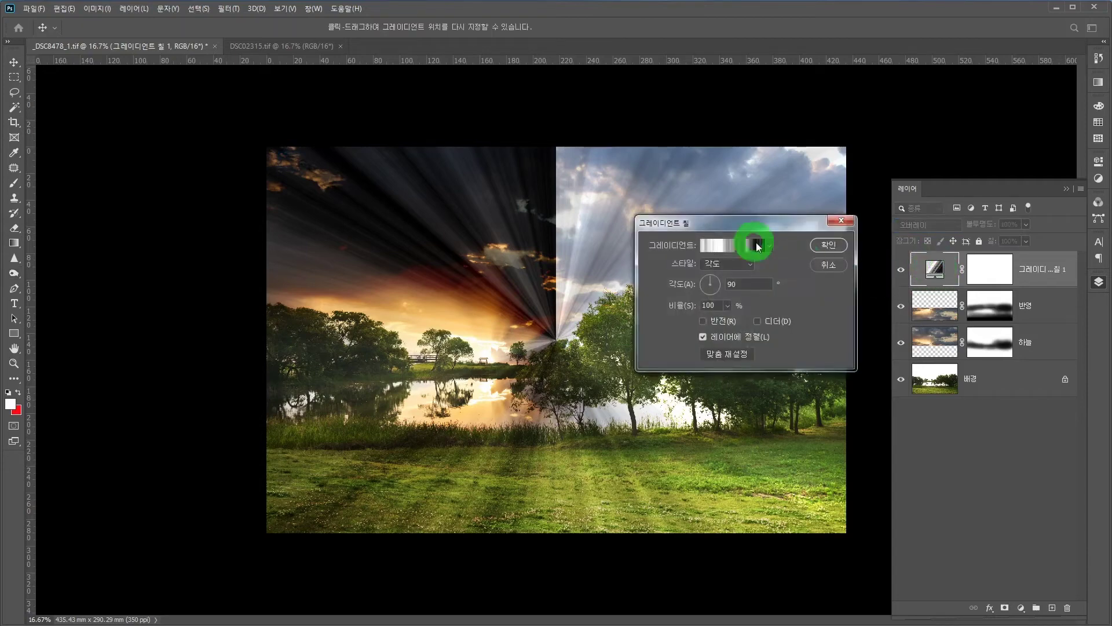
pyautogui.moveTo(742, 232); pyautogui.dragTo(813, 228)
pyautogui.click(553, 345)
pyautogui.moveTo(553, 343); pyautogui.dragTo(484, 349)
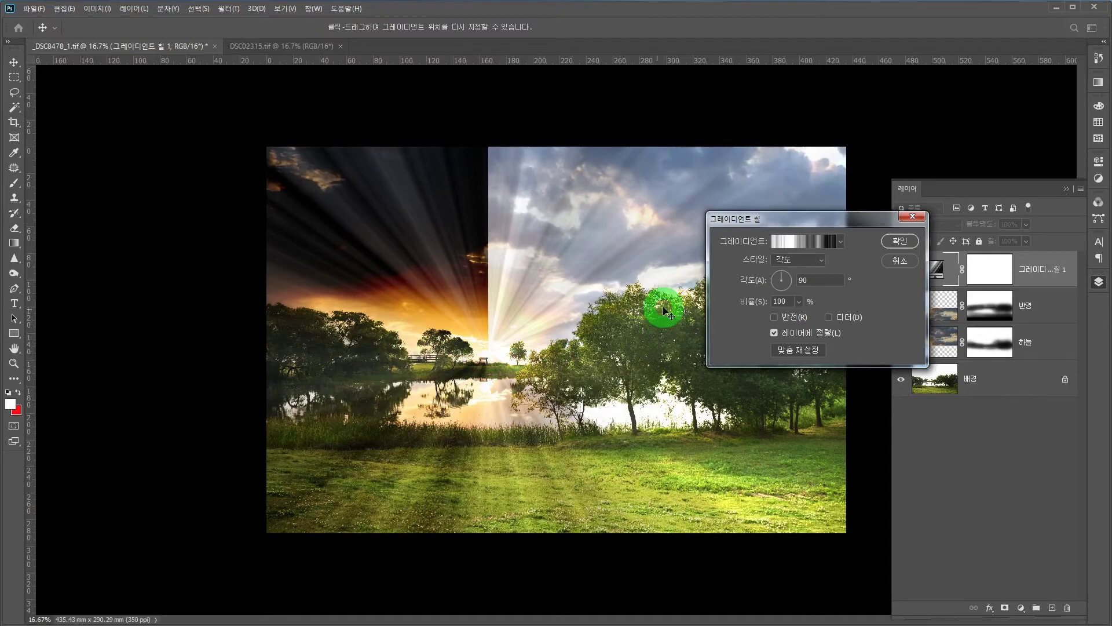
pyautogui.click(793, 351)
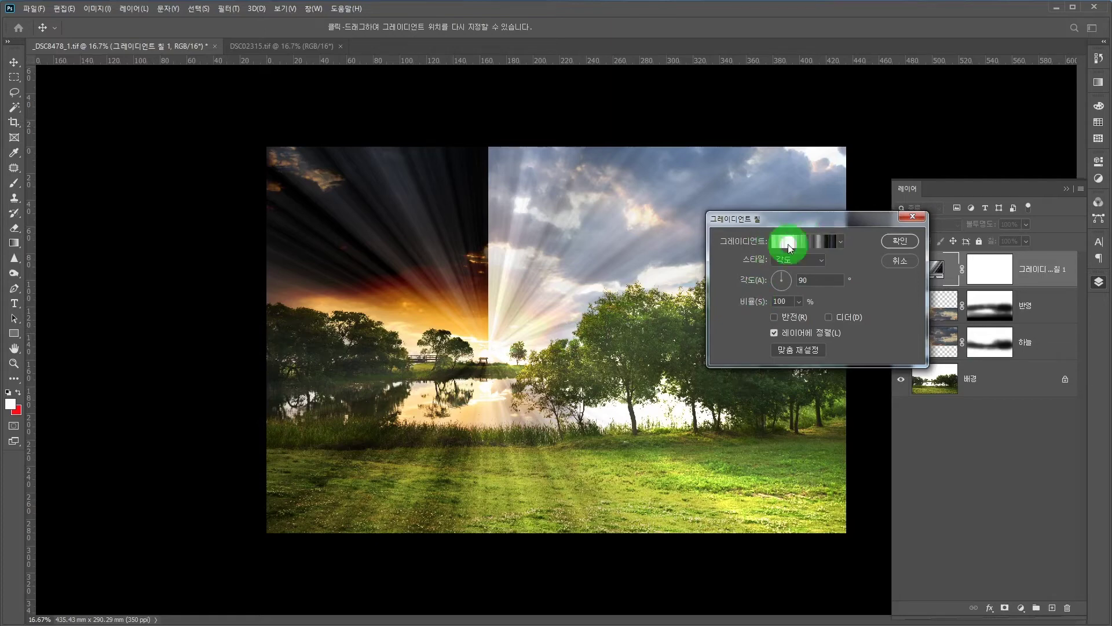
# - Randomize the fill's noise gradient several times, accept it, and set the fill's angle to -167.33°
pyautogui.click(814, 241)
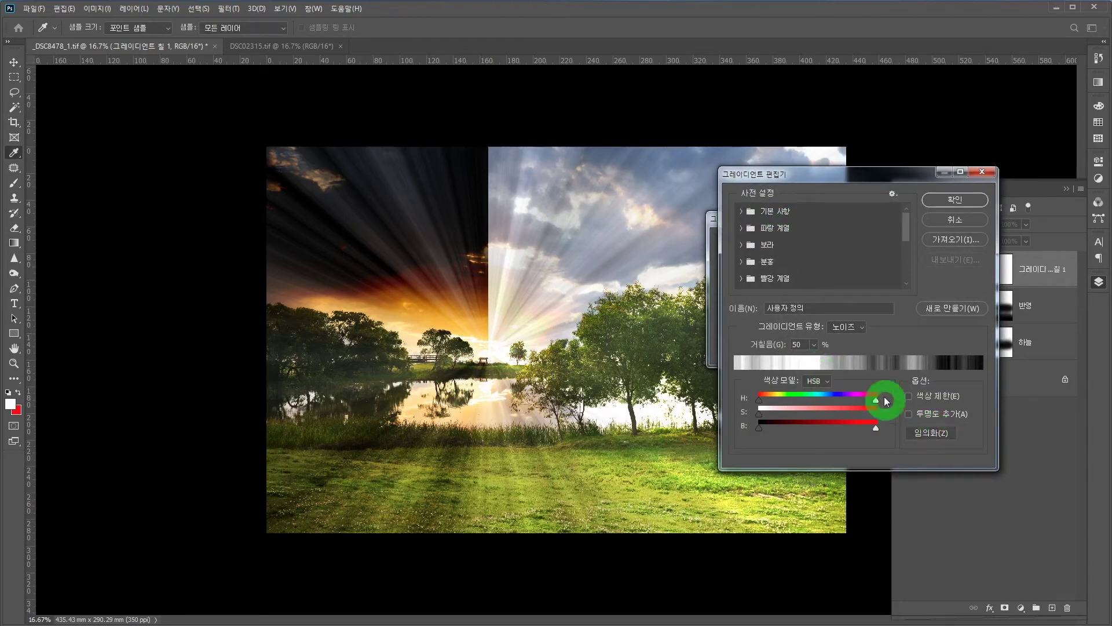
pyautogui.click(931, 433)
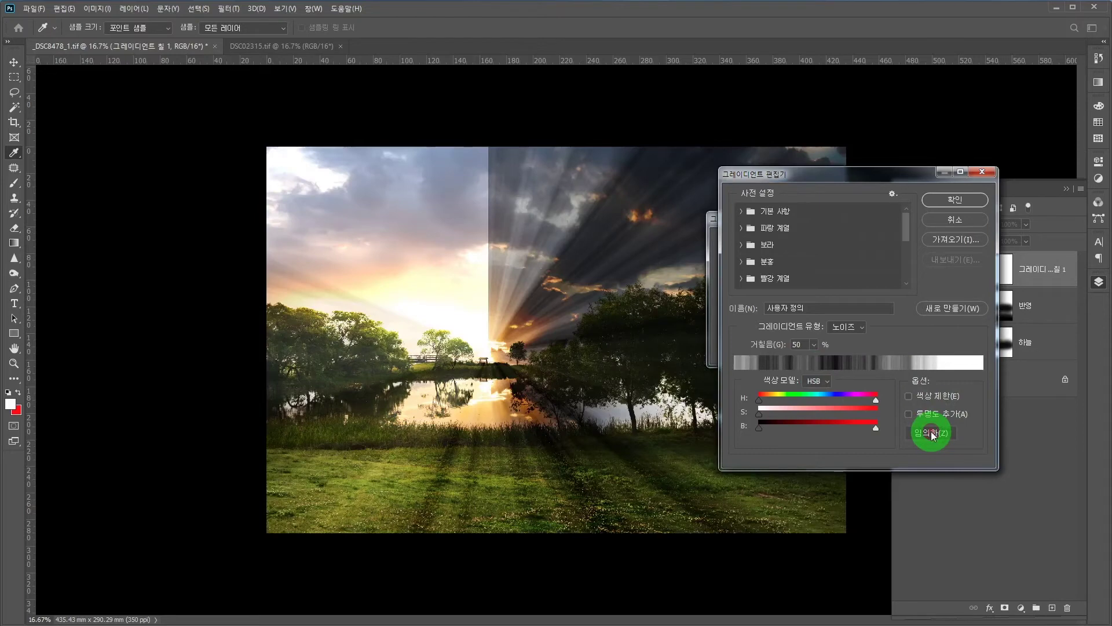
pyautogui.click(933, 435)
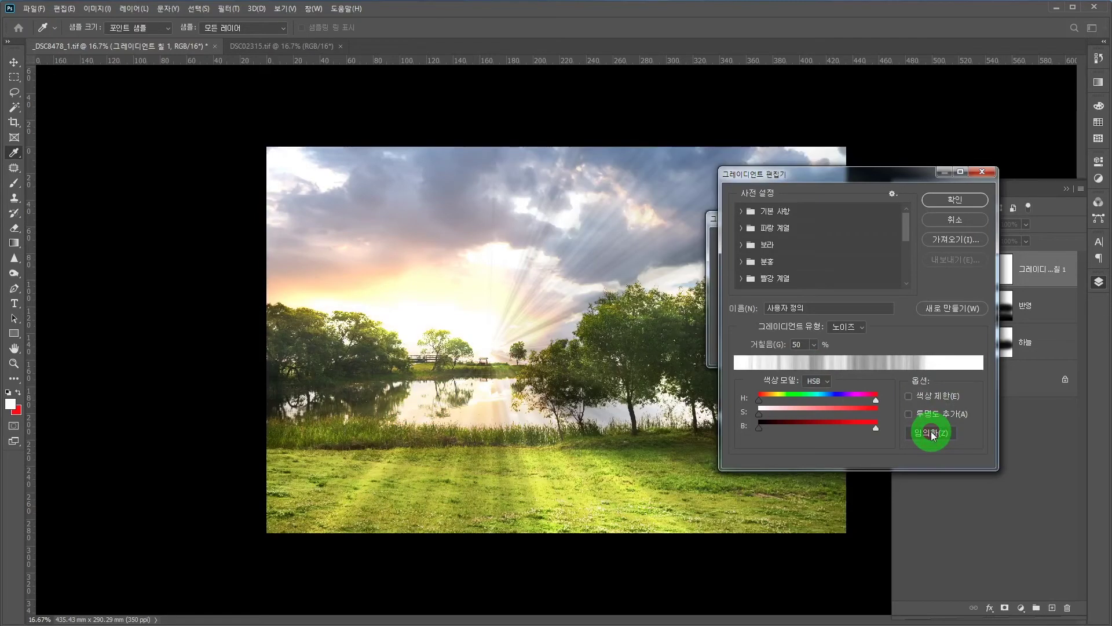
pyautogui.click(933, 434)
pyautogui.click(933, 435)
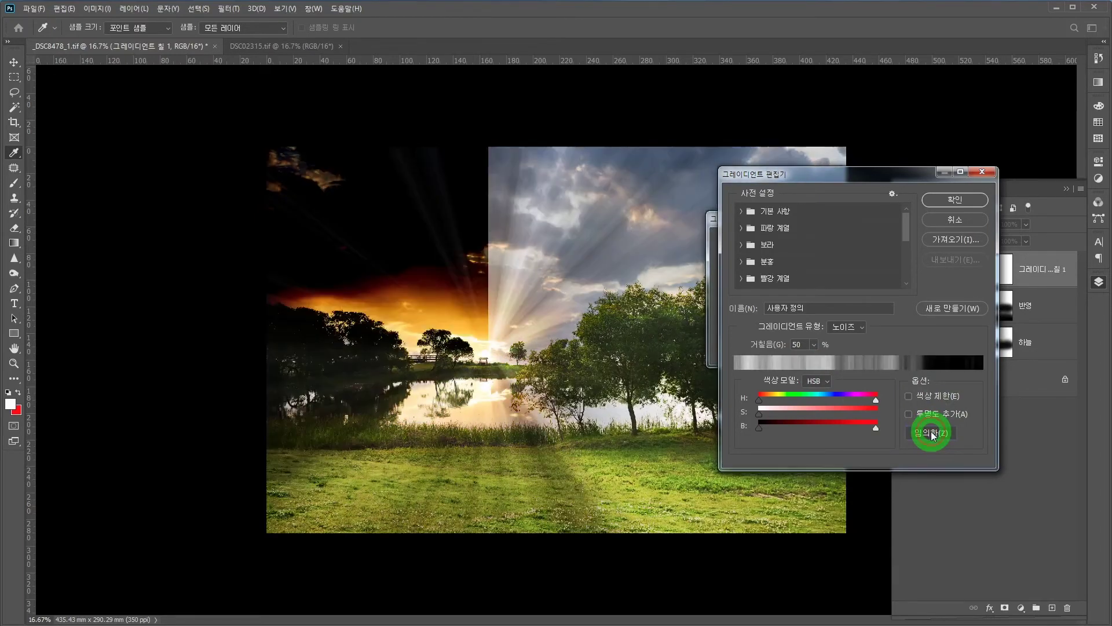
pyautogui.click(932, 434)
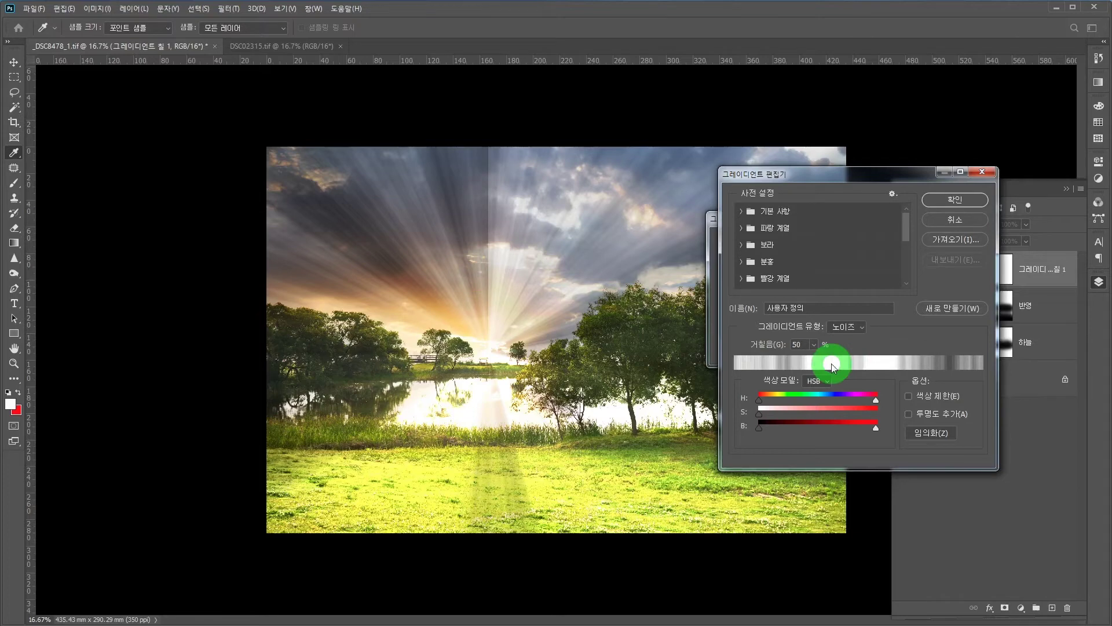
pyautogui.click(961, 203)
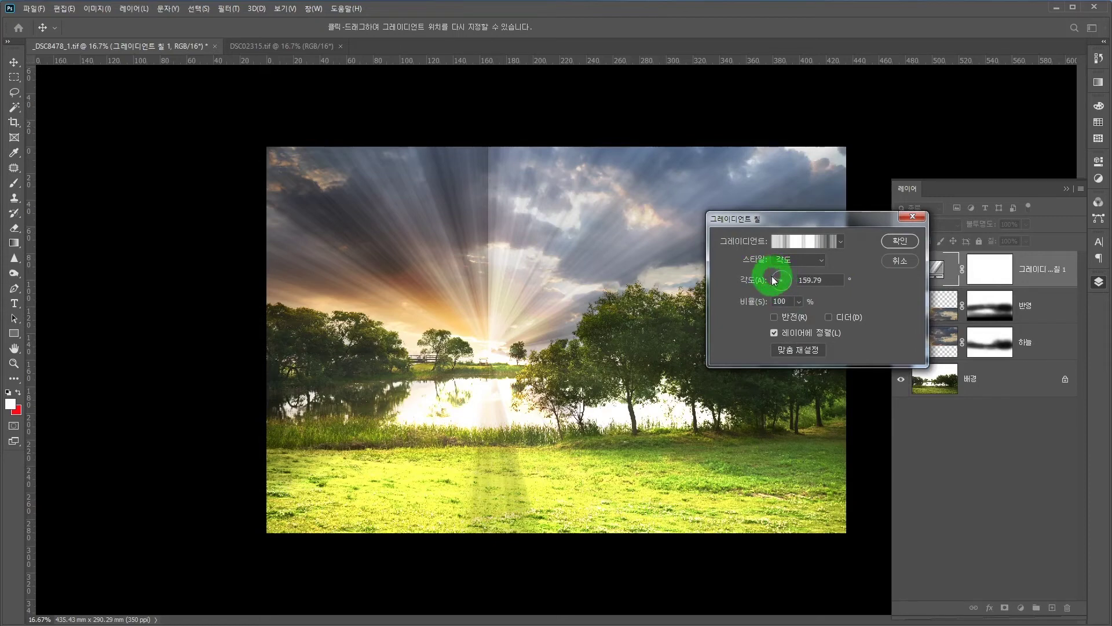
pyautogui.moveTo(775, 280); pyautogui.dragTo(774, 281)
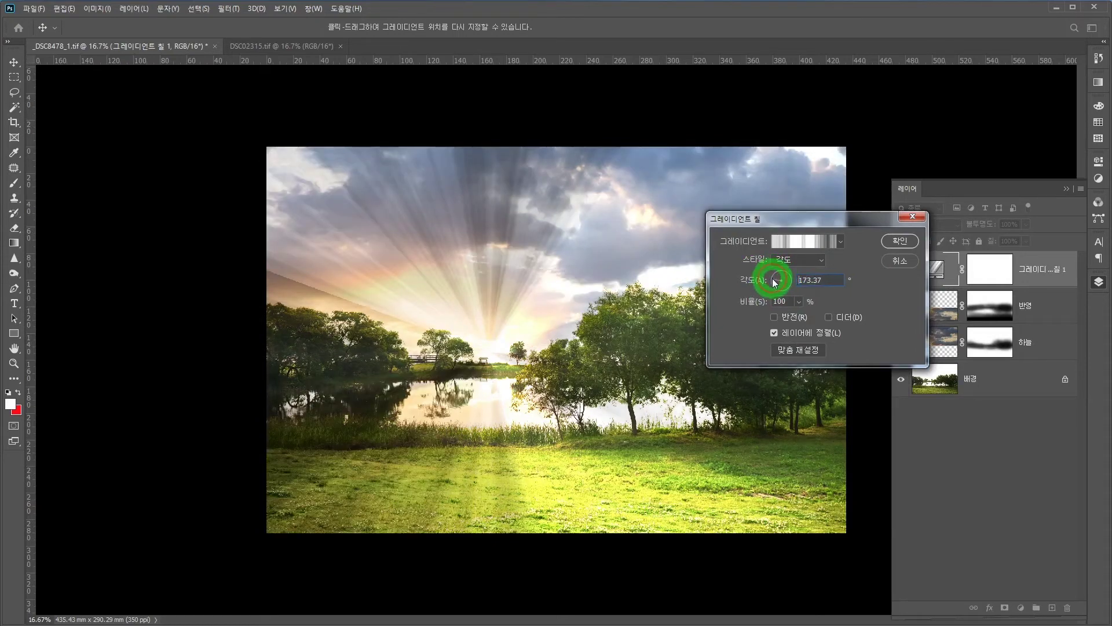
pyautogui.click(774, 287)
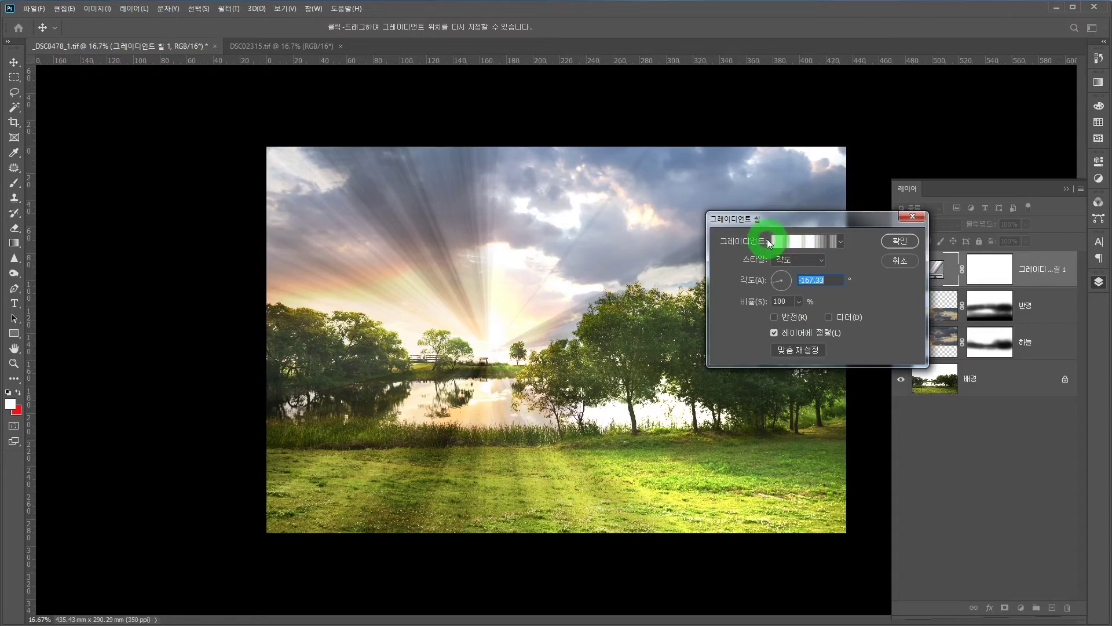
# - Randomize the noise gradient again for finer rays fanning from the sun, and accept the gradient fill
pyautogui.click(798, 238)
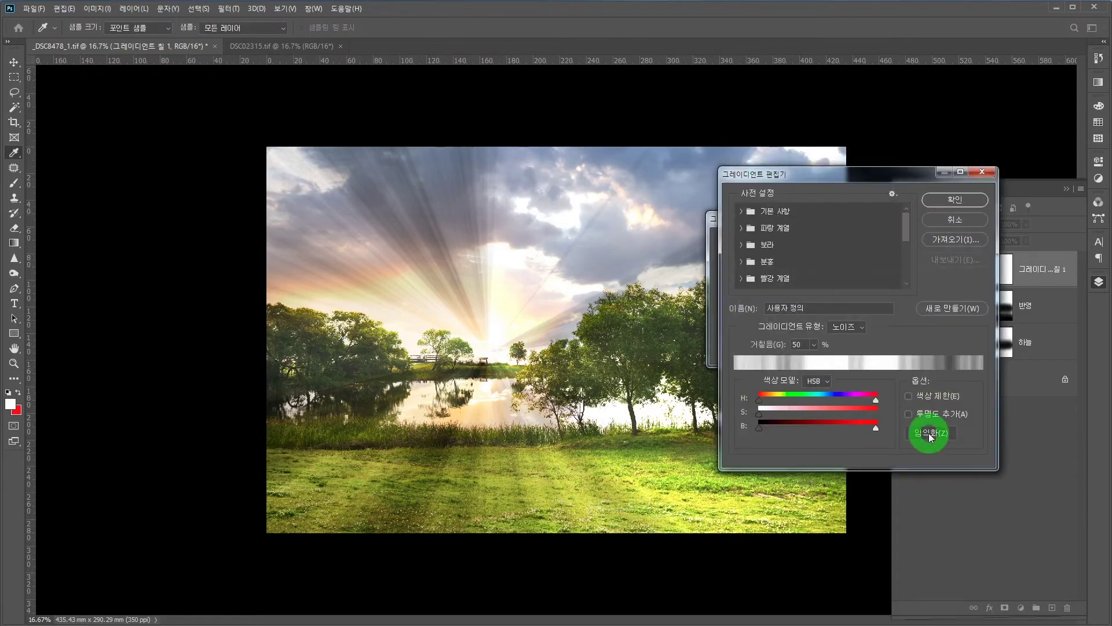
pyautogui.click(929, 434)
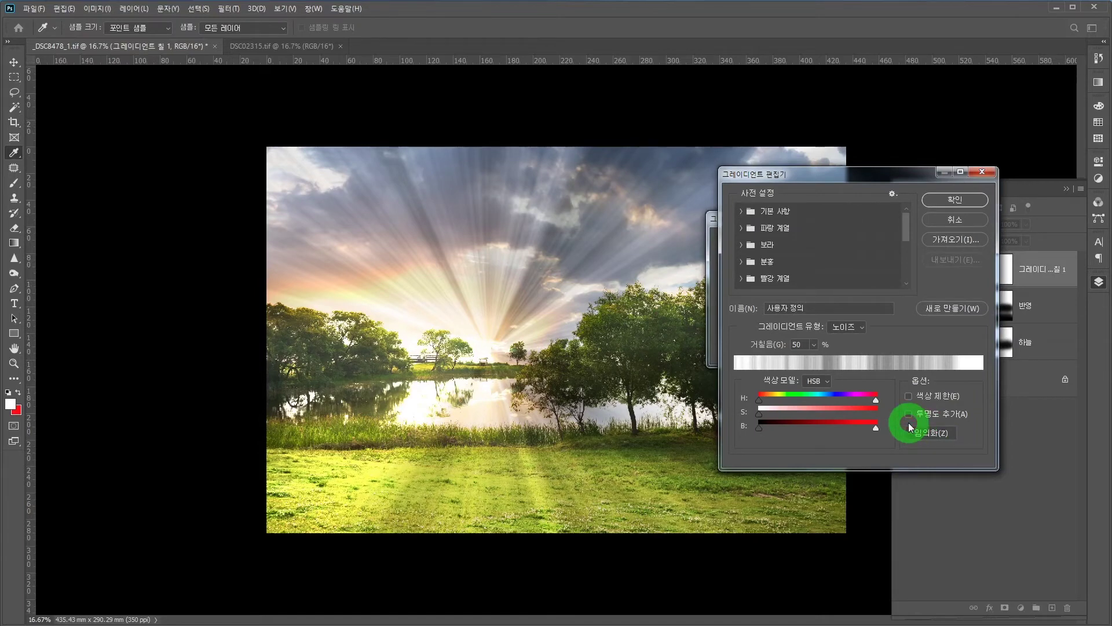
pyautogui.click(922, 432)
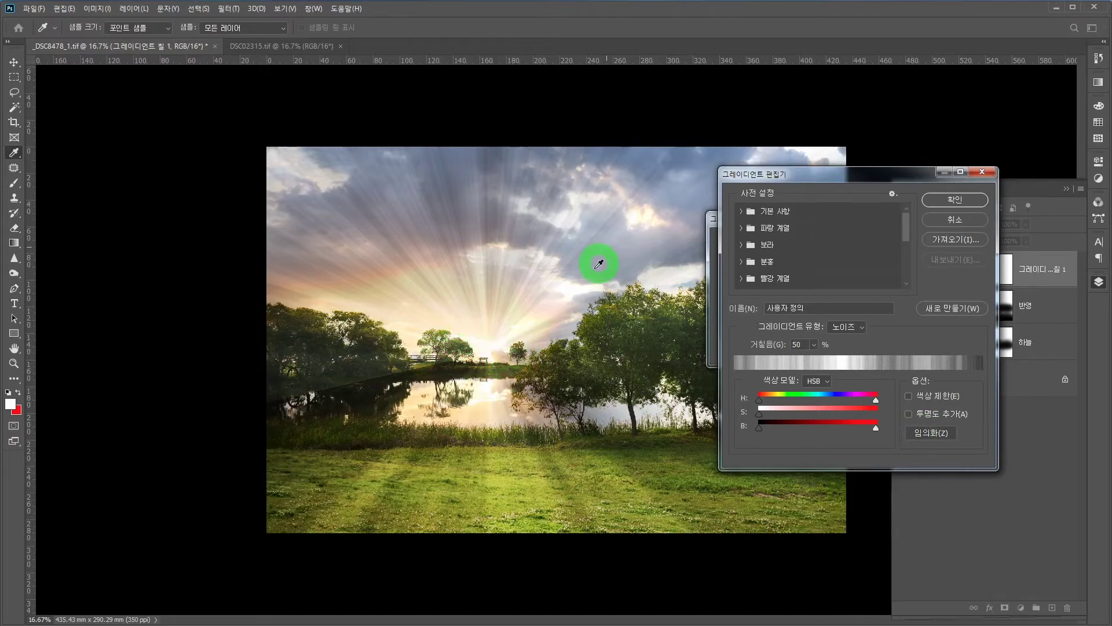
pyautogui.click(956, 202)
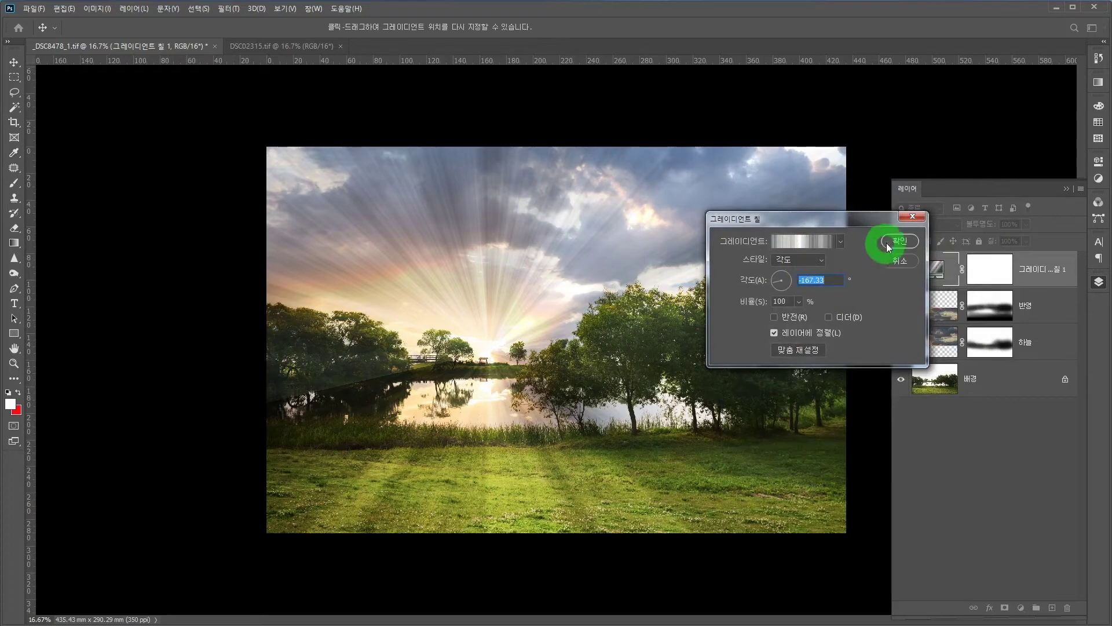
pyautogui.click(907, 242)
pyautogui.press('o')
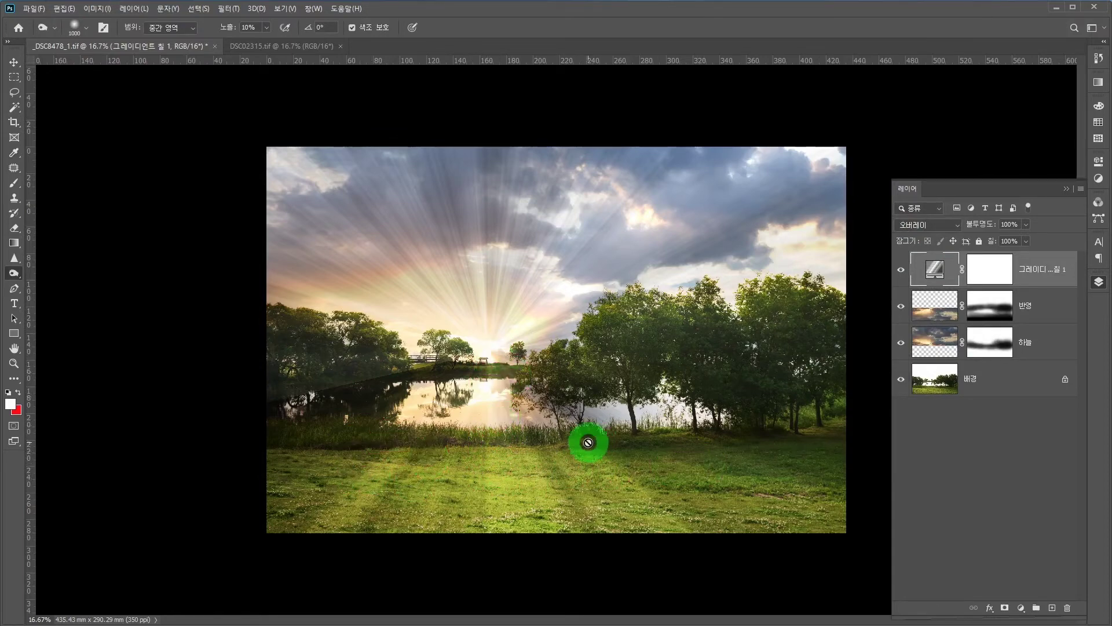
# - Draw a short vertical black-to-transparent linear gradient on the fill layer's mask to hide the rays over the grass
pyautogui.click(987, 267)
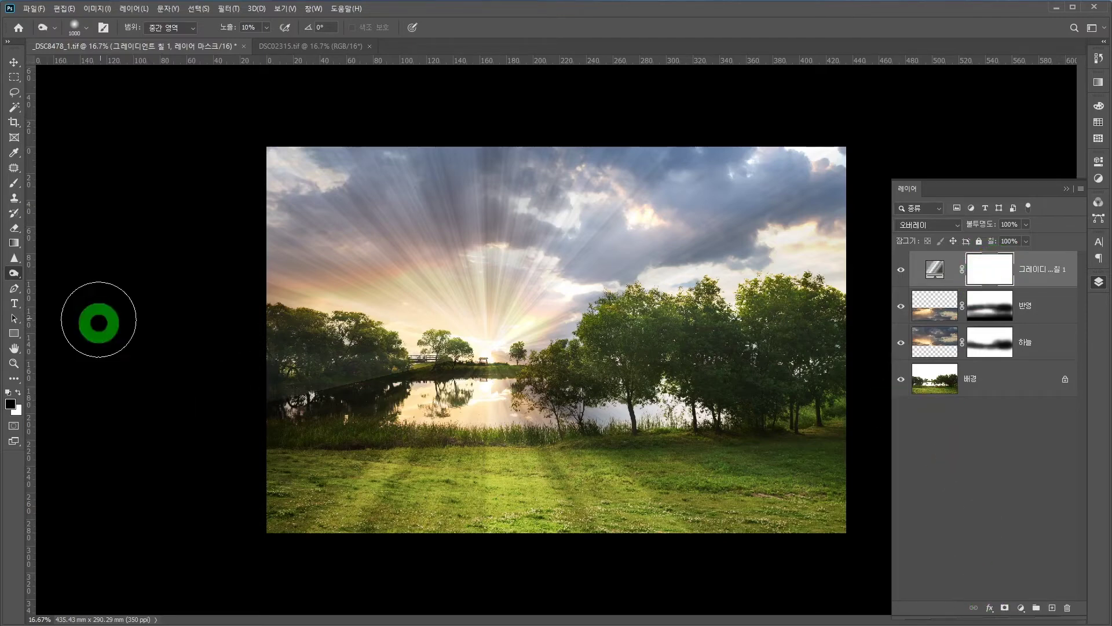
pyautogui.click(14, 243)
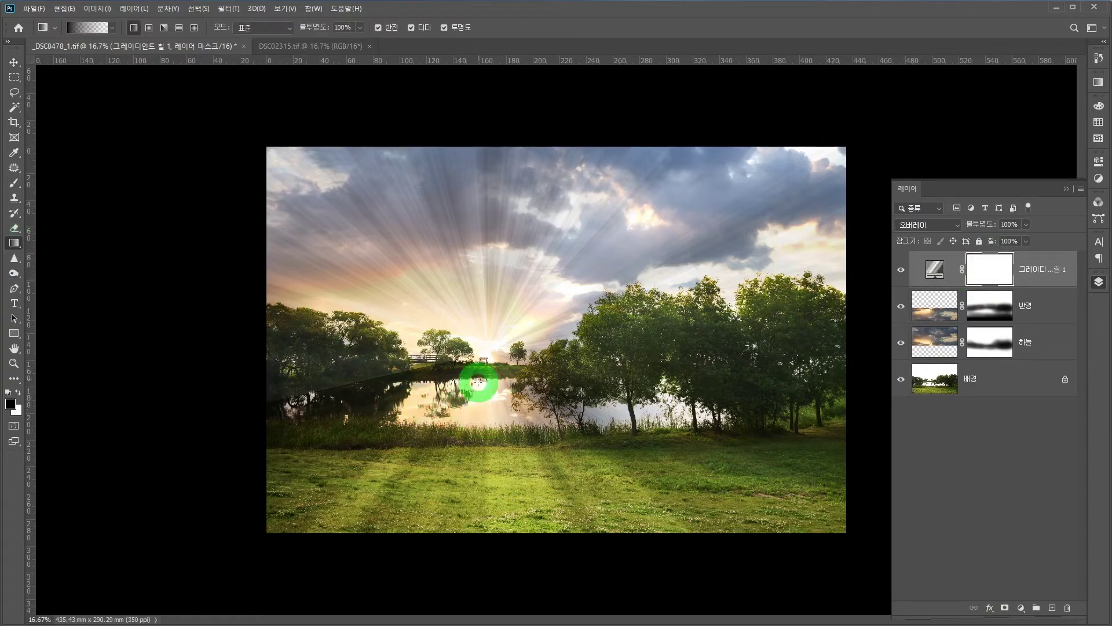
pyautogui.moveTo(485, 390); pyautogui.dragTo(485, 444)
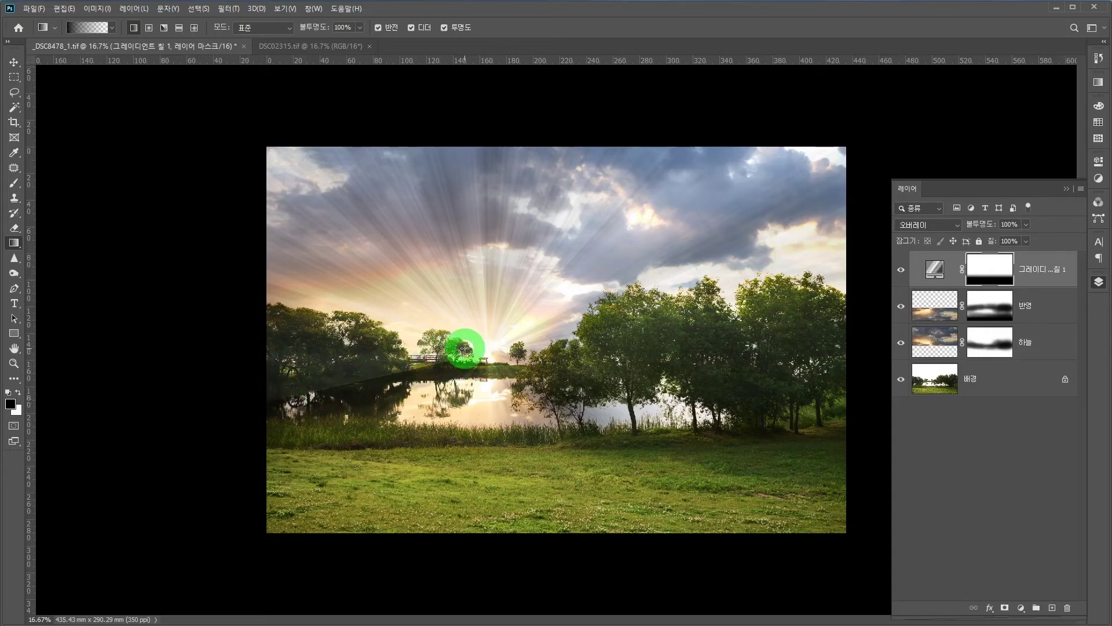
# - Paint black at 10% opacity on the fill layer's mask over the left trees and far shore, reducing the brush from 900 to 500
pyautogui.click(14, 183)
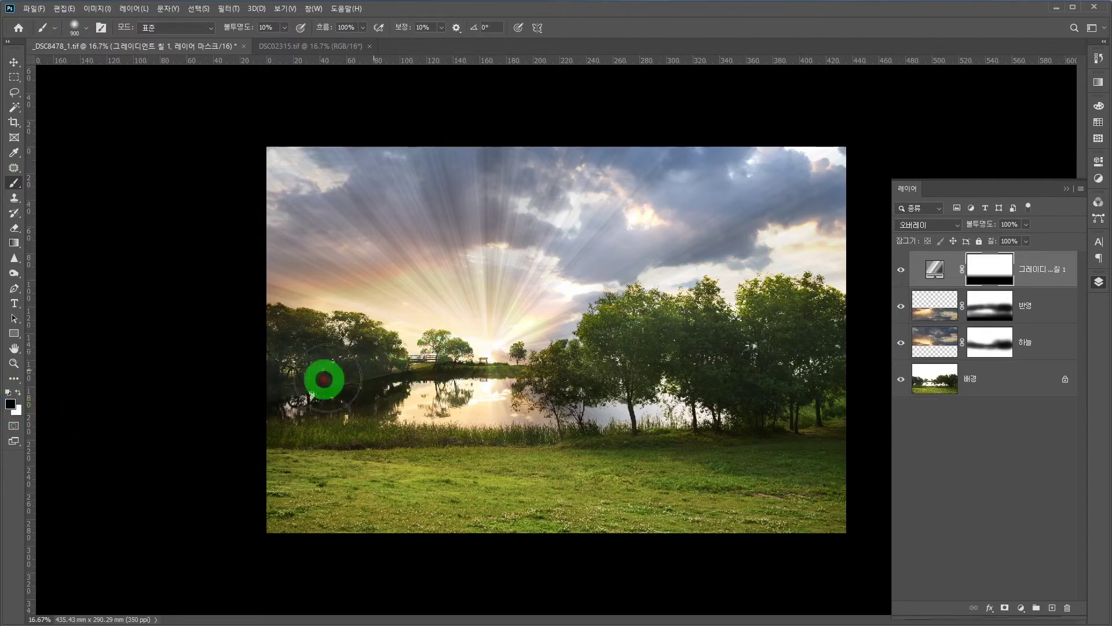
pyautogui.moveTo(243, 391)
pyautogui.mouseDown()
pyautogui.moveTo(477, 361)
pyautogui.moveTo(231, 386)
pyautogui.moveTo(460, 369)
pyautogui.moveTo(285, 393)
pyautogui.mouseUp()
pyautogui.click(986, 264)
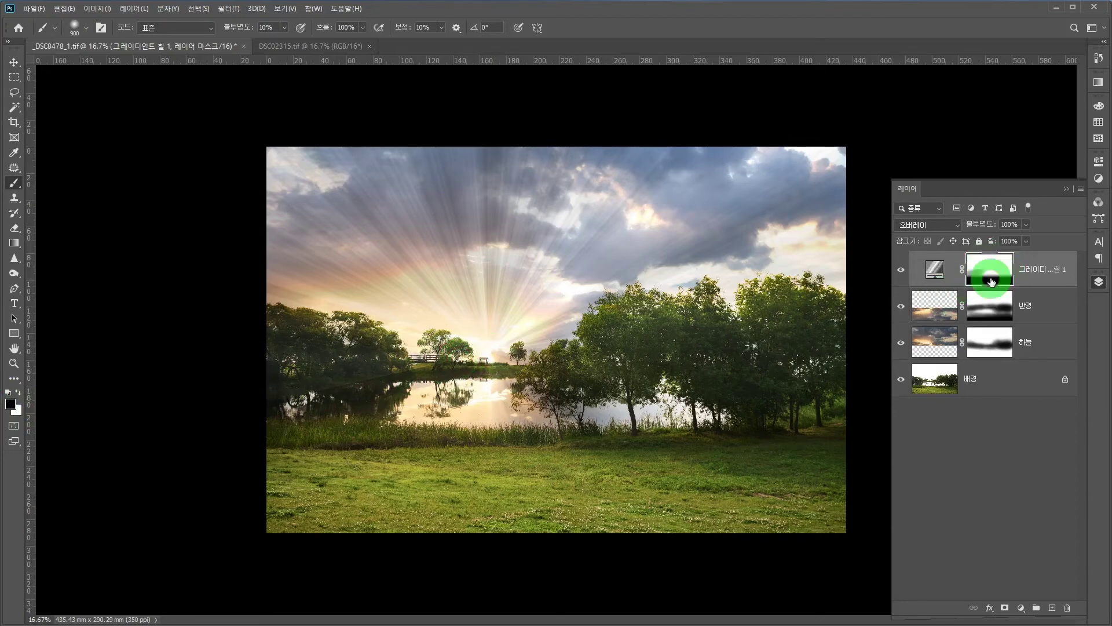
pyautogui.click(441, 376)
pyautogui.moveTo(442, 376); pyautogui.dragTo(420, 372)
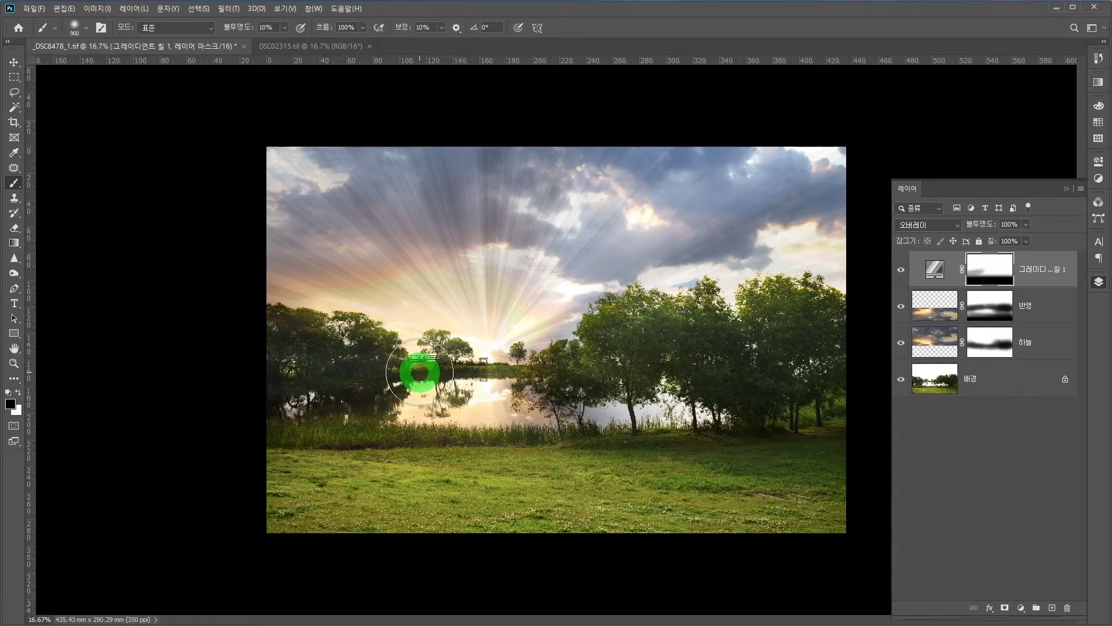
pyautogui.press('[')
pyautogui.press('[')
pyautogui.moveTo(420, 365)
pyautogui.mouseDown()
pyautogui.moveTo(254, 408)
pyautogui.moveTo(453, 367)
pyautogui.moveTo(356, 376)
pyautogui.moveTo(251, 410)
pyautogui.moveTo(336, 383)
pyautogui.moveTo(467, 367)
pyautogui.moveTo(285, 378)
pyautogui.moveTo(324, 354)
pyautogui.moveTo(415, 372)
pyautogui.moveTo(255, 372)
pyautogui.moveTo(355, 354)
pyautogui.moveTo(464, 368)
pyautogui.moveTo(355, 367)
pyautogui.moveTo(364, 348)
pyautogui.moveTo(258, 335)
pyautogui.moveTo(551, 384)
pyautogui.moveTo(454, 363)
pyautogui.moveTo(514, 356)
pyautogui.moveTo(497, 307)
pyautogui.moveTo(488, 354)
pyautogui.moveTo(489, 342)
pyautogui.moveTo(504, 342)
pyautogui.moveTo(492, 340)
pyautogui.moveTo(503, 340)
pyautogui.moveTo(504, 298)
pyautogui.mouseUp()
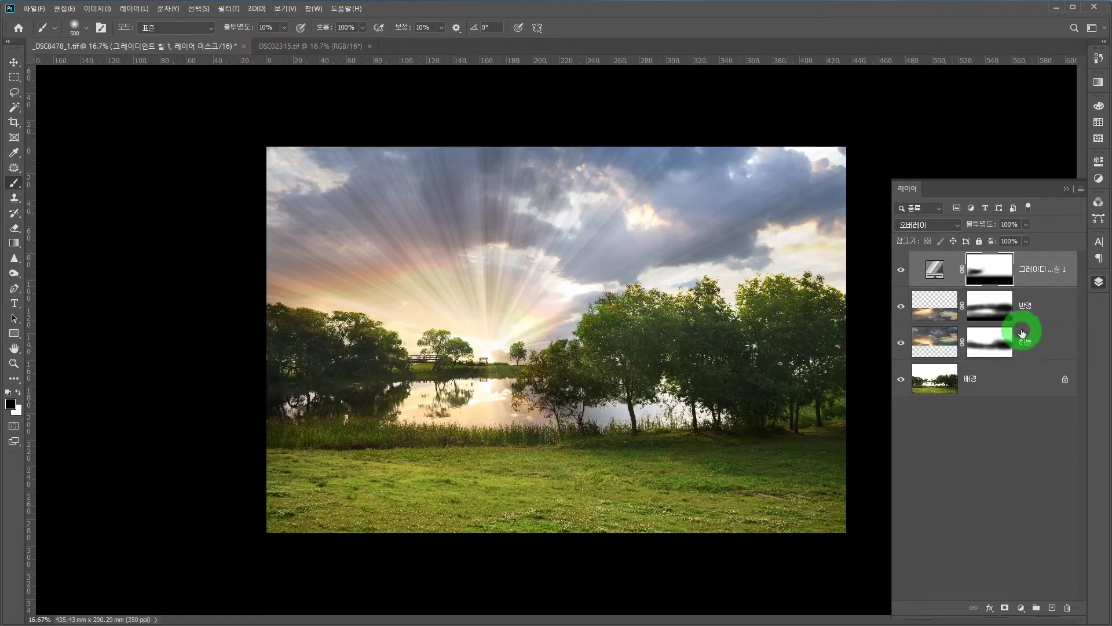
# - Add a new layer above the 반영 layer and paint a soft white glow over the sun with a large 10% opacity brush
pyautogui.click(1046, 307)
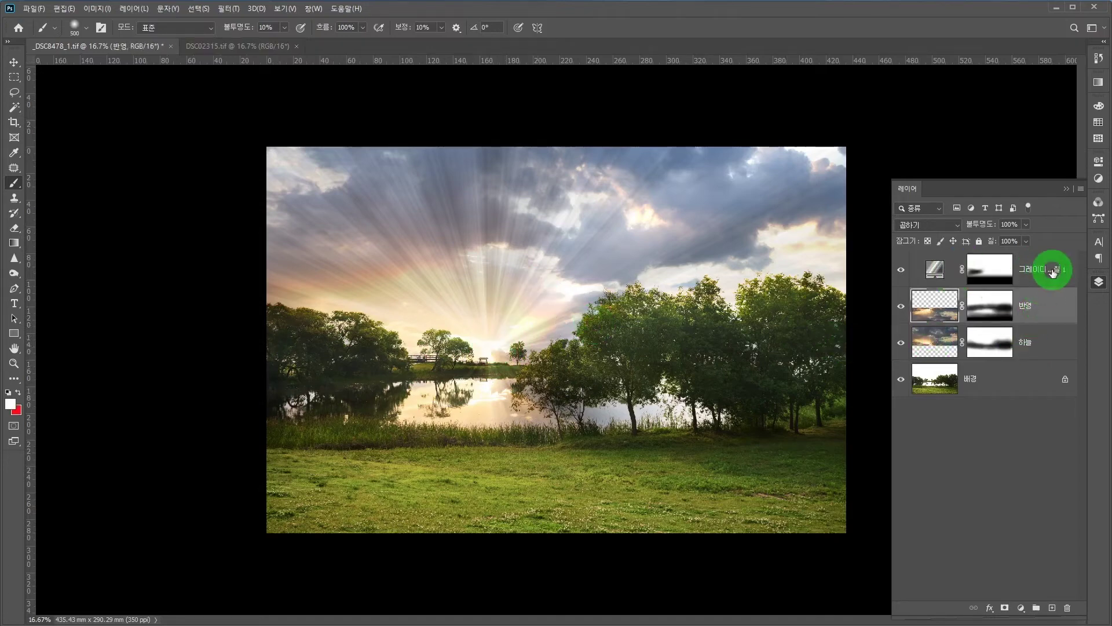
pyautogui.click(940, 311)
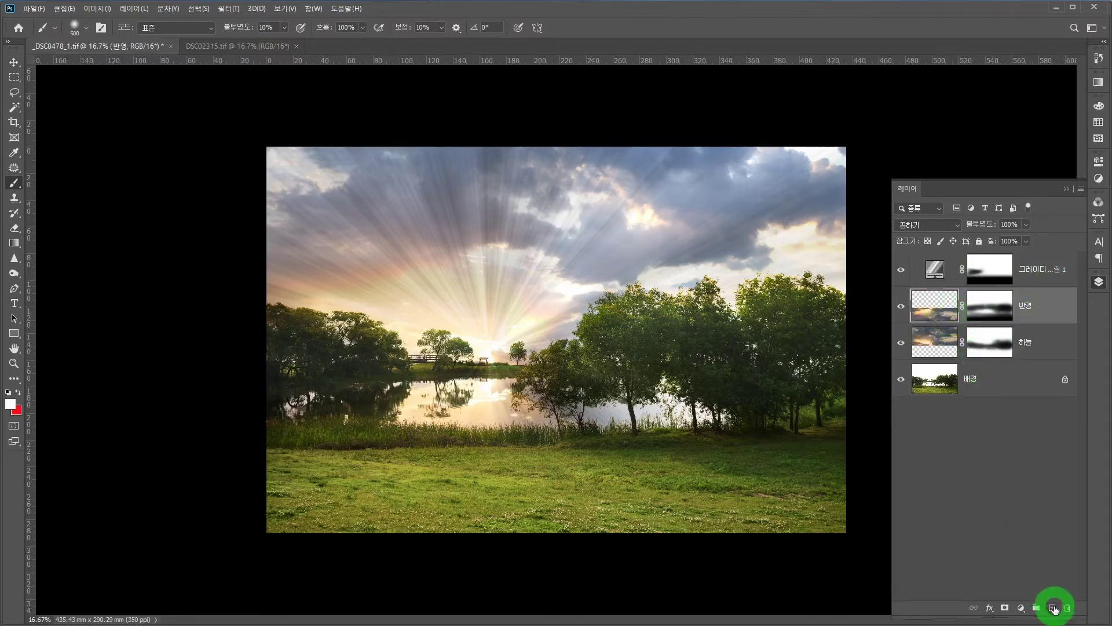
pyautogui.click(1053, 608)
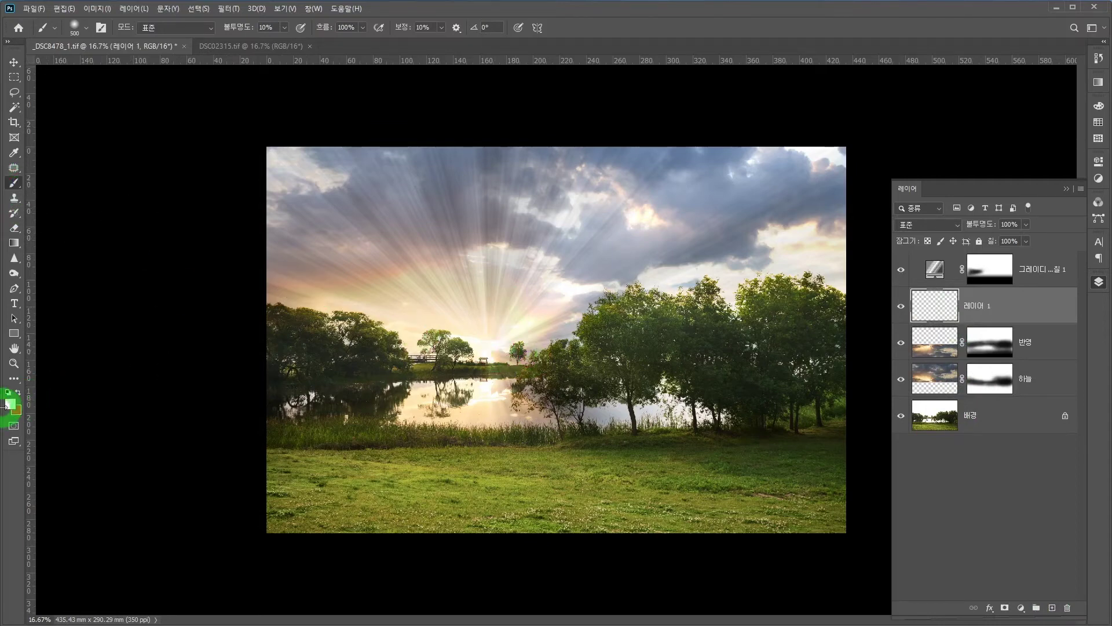
pyautogui.moveTo(491, 350); pyautogui.dragTo(488, 341)
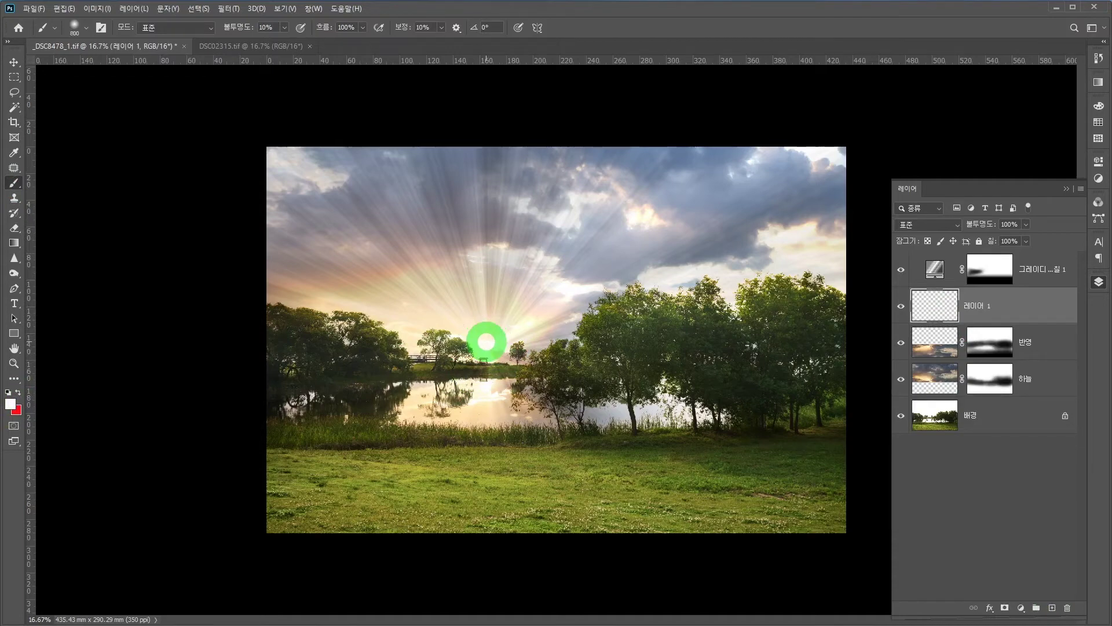
pyautogui.click(251, 28)
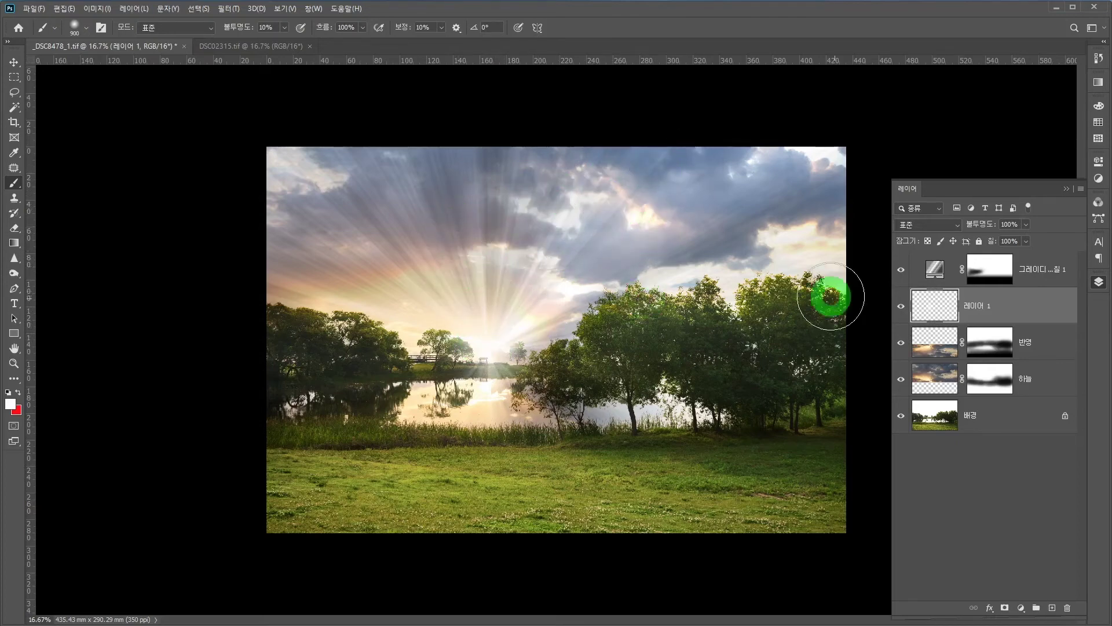
# - Convert the gradient fill layer to a smart object (고급 개체)
pyautogui.click(1021, 259)
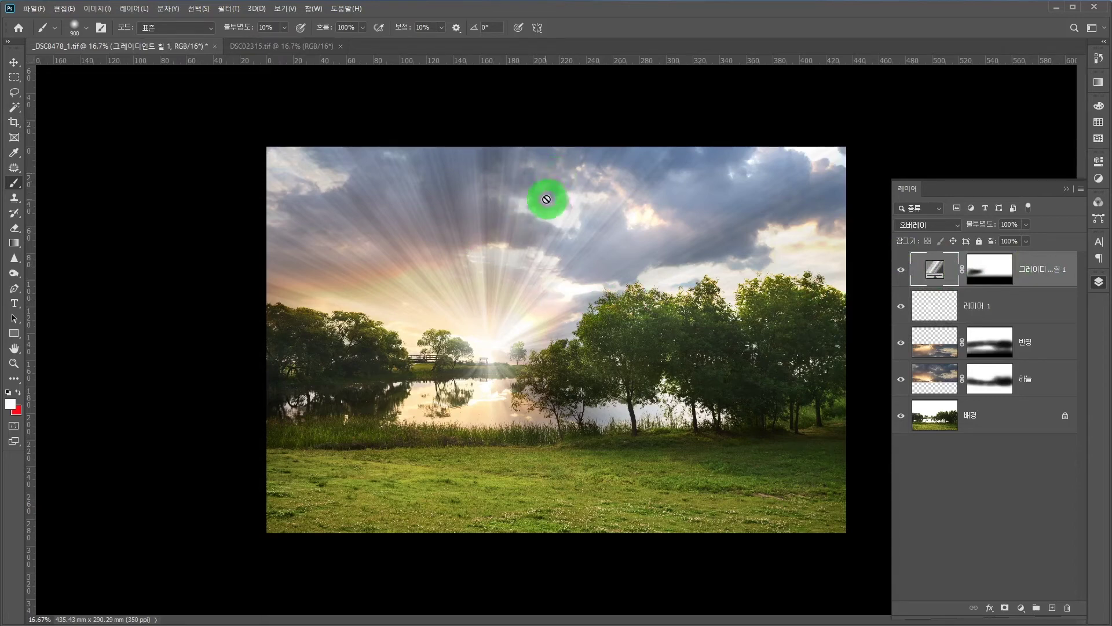
pyautogui.rightClick(1029, 264)
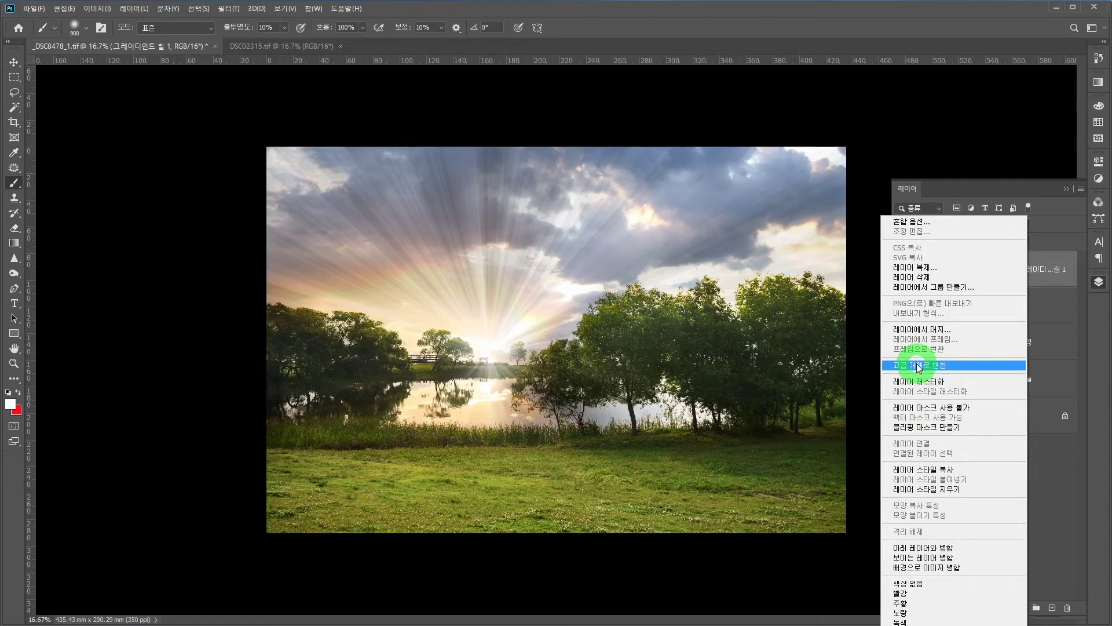
pyautogui.click(1065, 267)
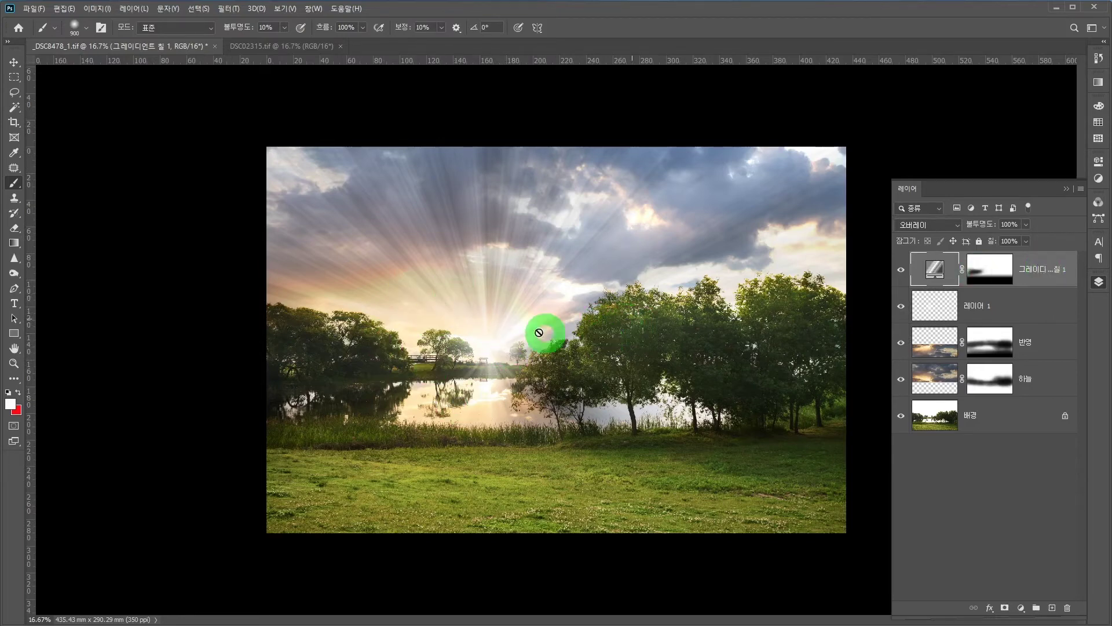
pyautogui.rightClick(1035, 269)
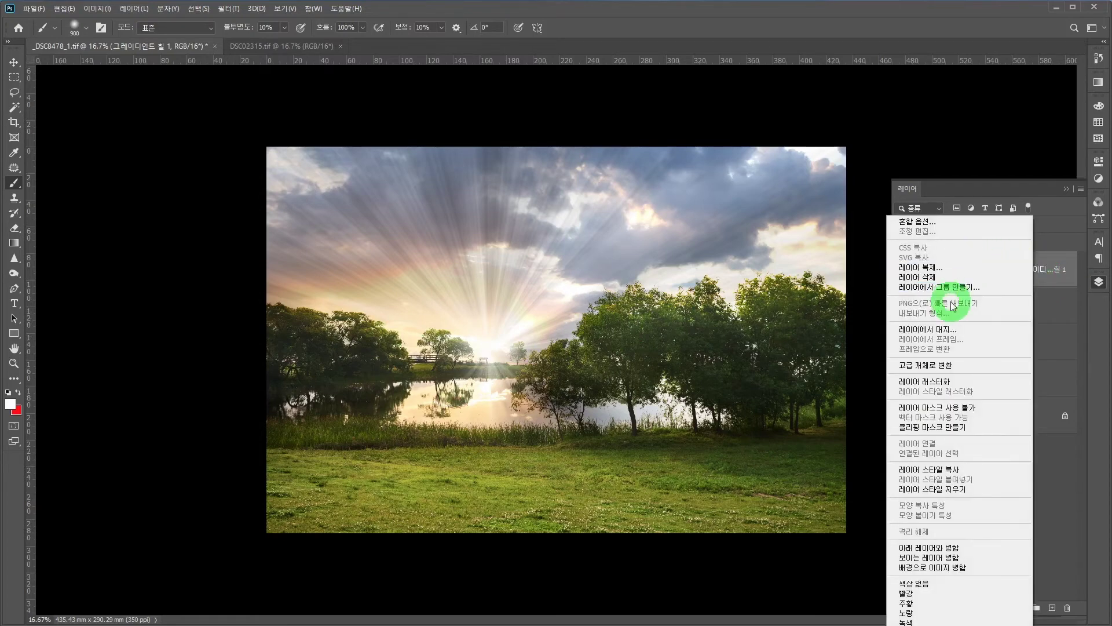
pyautogui.click(940, 366)
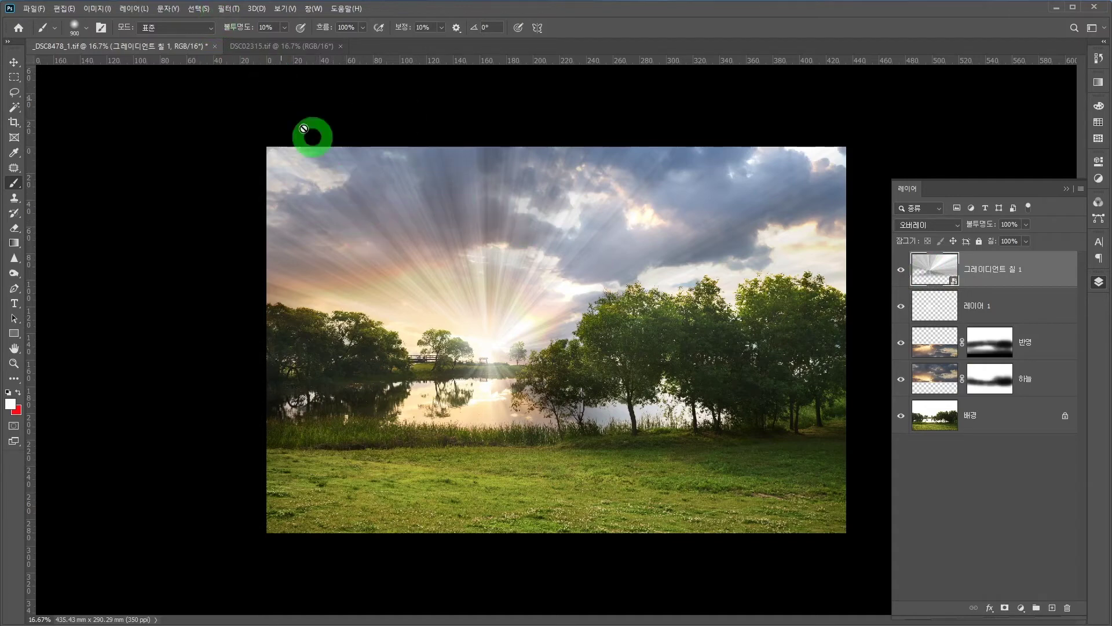
# - Apply a 63-pixel Iris Blur (조리개 흐림 효과) to the rays layer, centring it on the sun, enlarging the ellipse and pulling the focus points inward
pyautogui.click(232, 10)
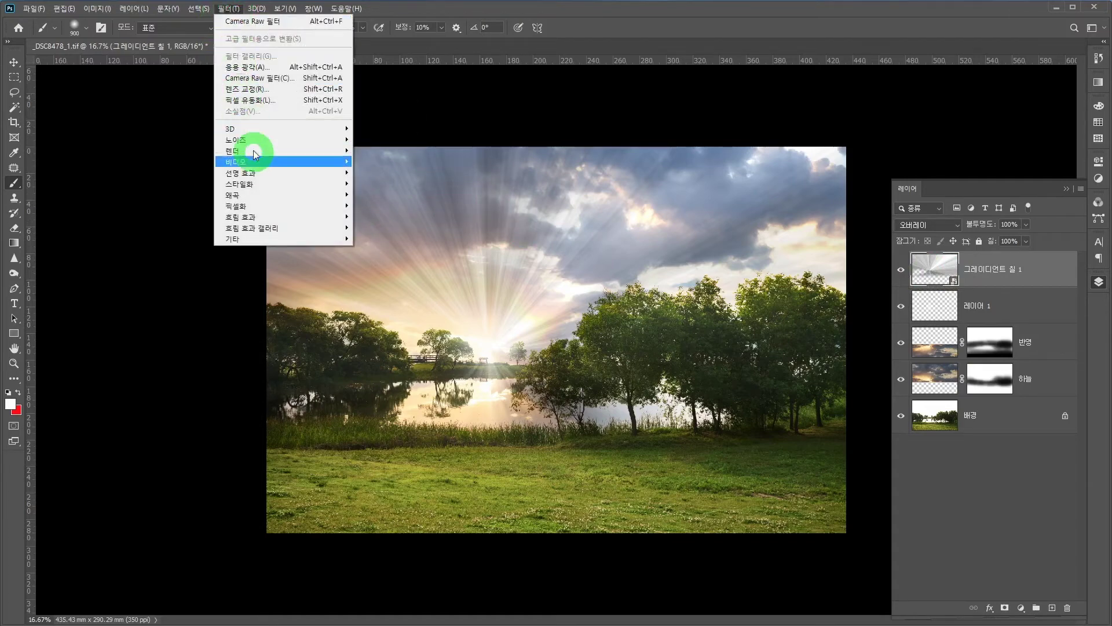
pyautogui.moveTo(261, 229)
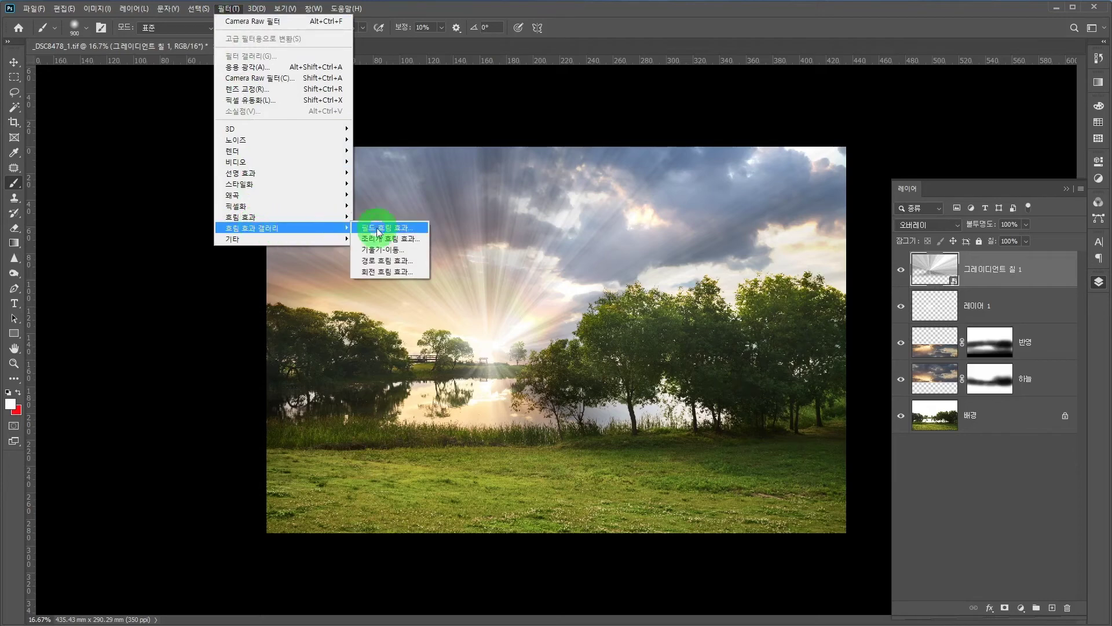
pyautogui.click(408, 239)
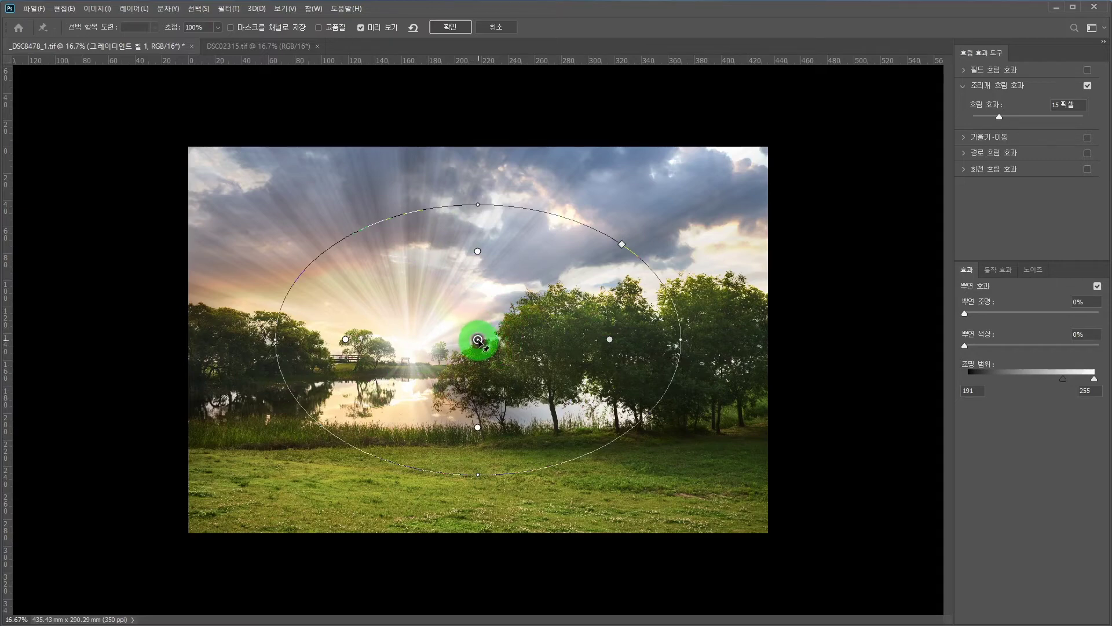
pyautogui.moveTo(478, 339); pyautogui.dragTo(411, 352)
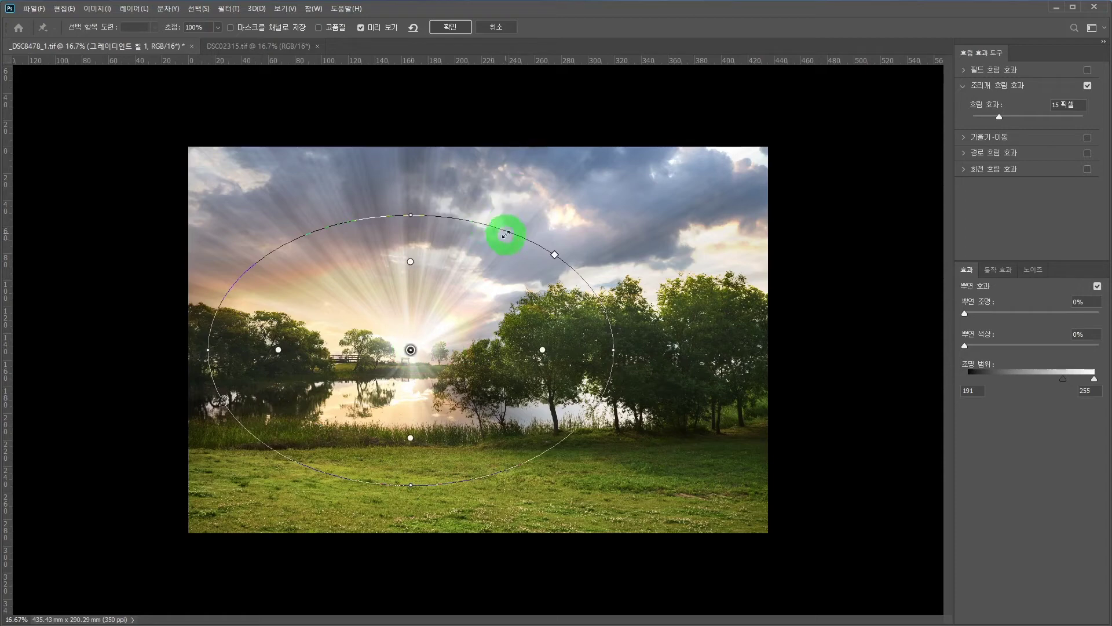
pyautogui.moveTo(507, 232); pyautogui.dragTo(540, 187)
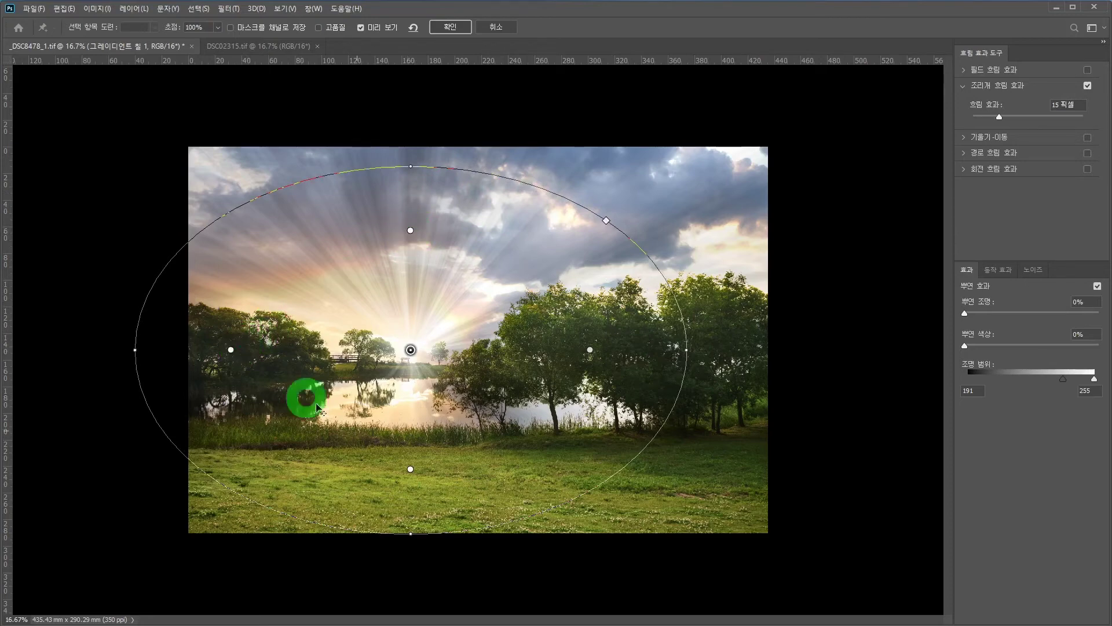
pyautogui.moveTo(412, 233); pyautogui.dragTo(411, 282)
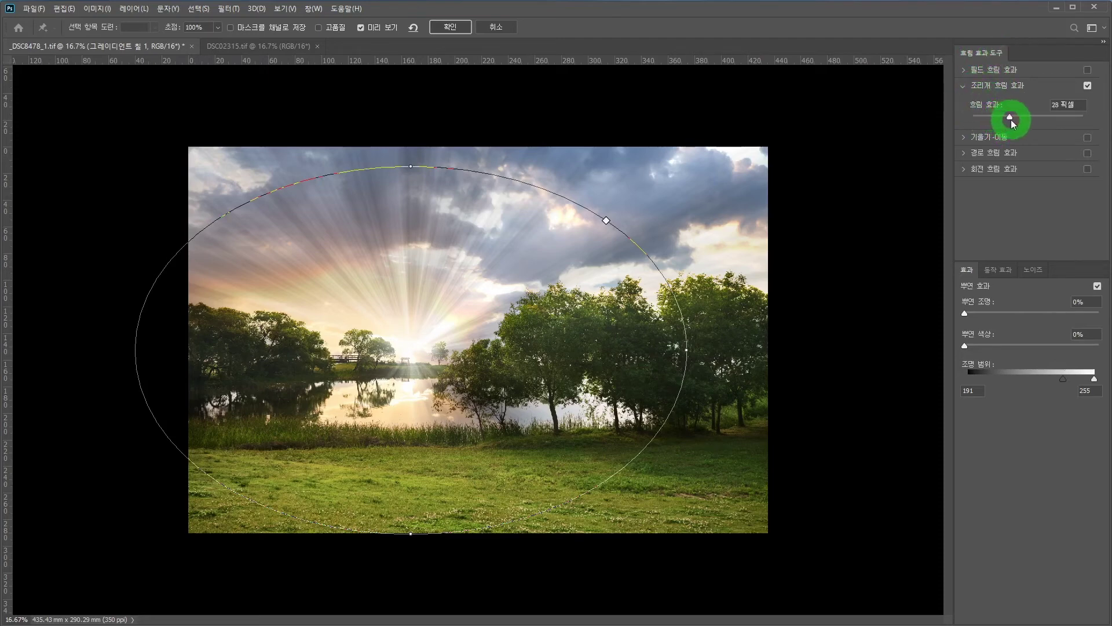
pyautogui.moveTo(1015, 120); pyautogui.dragTo(1023, 121)
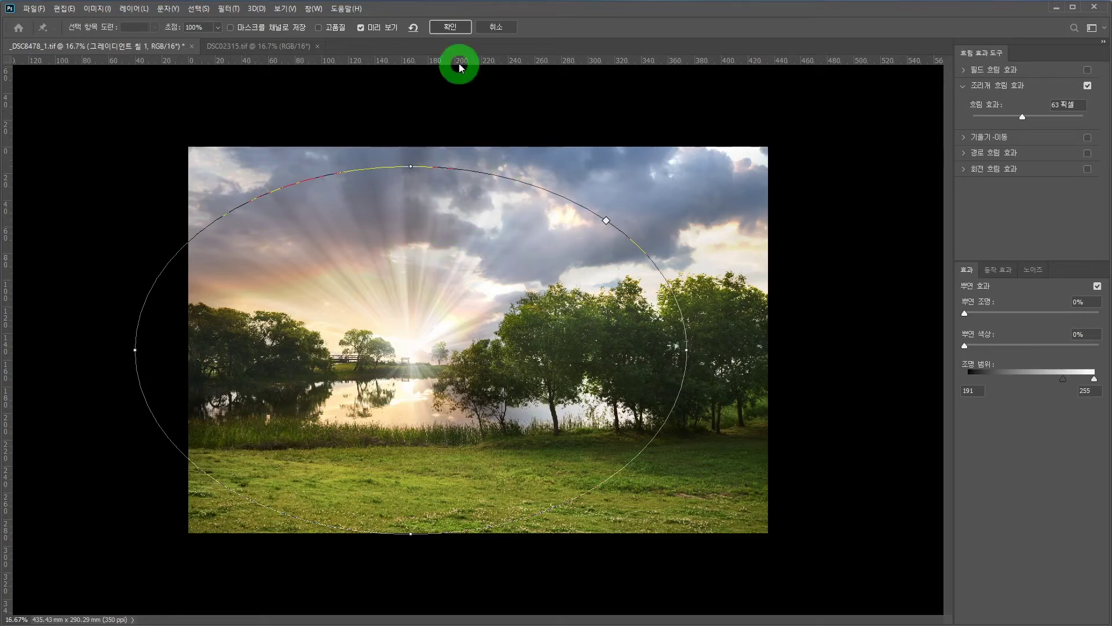
pyautogui.click(450, 27)
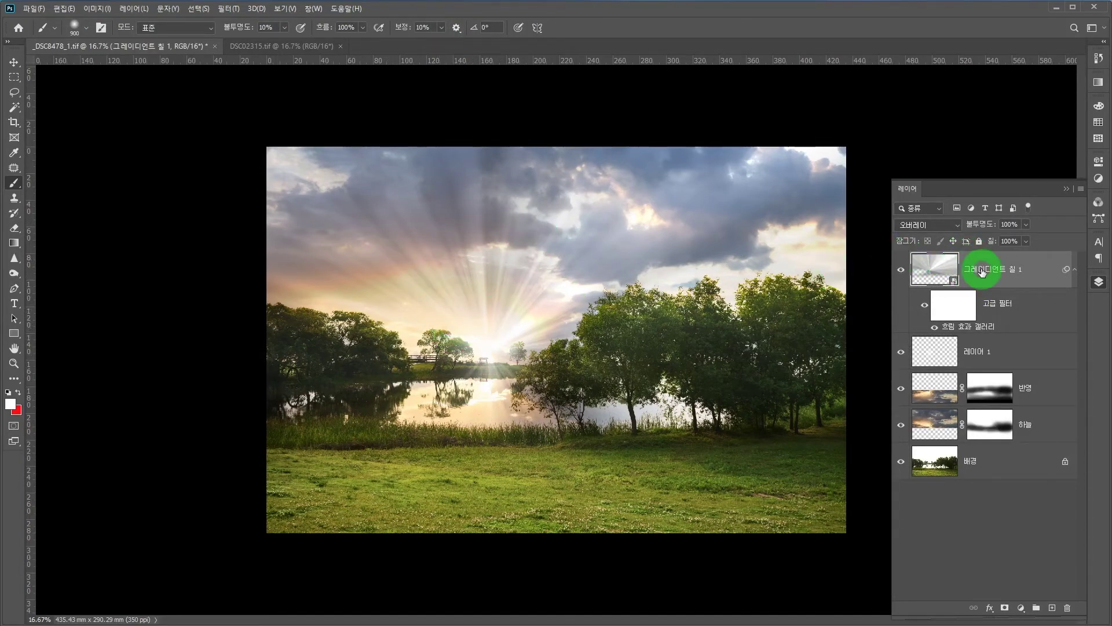
# - Add a layer mask to the rays layer and paint black at 10% opacity over the rays in the sky, reducing the brush from 700 to 300
pyautogui.click(1006, 608)
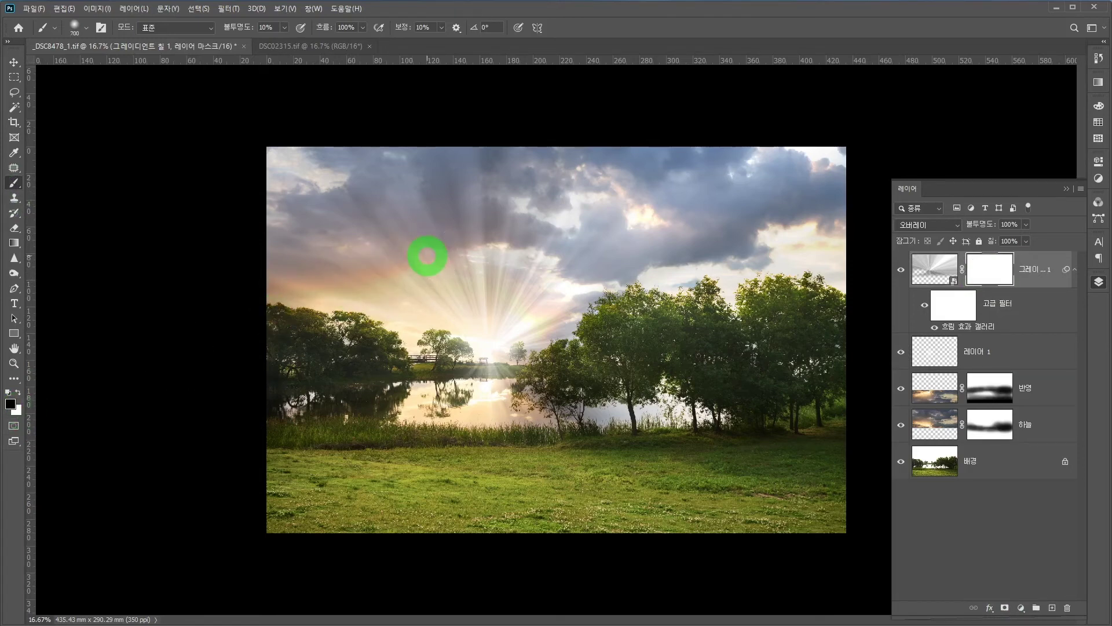
pyautogui.moveTo(427, 256)
pyautogui.mouseDown()
pyautogui.moveTo(431, 309)
pyautogui.moveTo(433, 296)
pyautogui.moveTo(446, 309)
pyautogui.moveTo(337, 245)
pyautogui.moveTo(430, 293)
pyautogui.moveTo(451, 310)
pyautogui.moveTo(351, 245)
pyautogui.moveTo(453, 318)
pyautogui.moveTo(345, 238)
pyautogui.moveTo(457, 325)
pyautogui.moveTo(333, 227)
pyautogui.moveTo(460, 304)
pyautogui.moveTo(469, 297)
pyautogui.moveTo(430, 196)
pyautogui.moveTo(488, 319)
pyautogui.moveTo(444, 227)
pyautogui.moveTo(476, 304)
pyautogui.moveTo(431, 222)
pyautogui.moveTo(465, 291)
pyautogui.moveTo(441, 253)
pyautogui.moveTo(508, 302)
pyautogui.moveTo(553, 192)
pyautogui.moveTo(521, 281)
pyautogui.moveTo(551, 211)
pyautogui.moveTo(513, 268)
pyautogui.moveTo(521, 272)
pyautogui.moveTo(528, 215)
pyautogui.moveTo(501, 280)
pyautogui.moveTo(508, 209)
pyautogui.moveTo(513, 272)
pyautogui.moveTo(498, 309)
pyautogui.moveTo(561, 233)
pyautogui.moveTo(517, 313)
pyautogui.moveTo(575, 231)
pyautogui.moveTo(538, 291)
pyautogui.moveTo(596, 234)
pyautogui.moveTo(548, 286)
pyautogui.moveTo(604, 240)
pyautogui.moveTo(642, 260)
pyautogui.moveTo(526, 335)
pyautogui.moveTo(574, 305)
pyautogui.mouseUp()
pyautogui.click(931, 281)
pyautogui.click(978, 263)
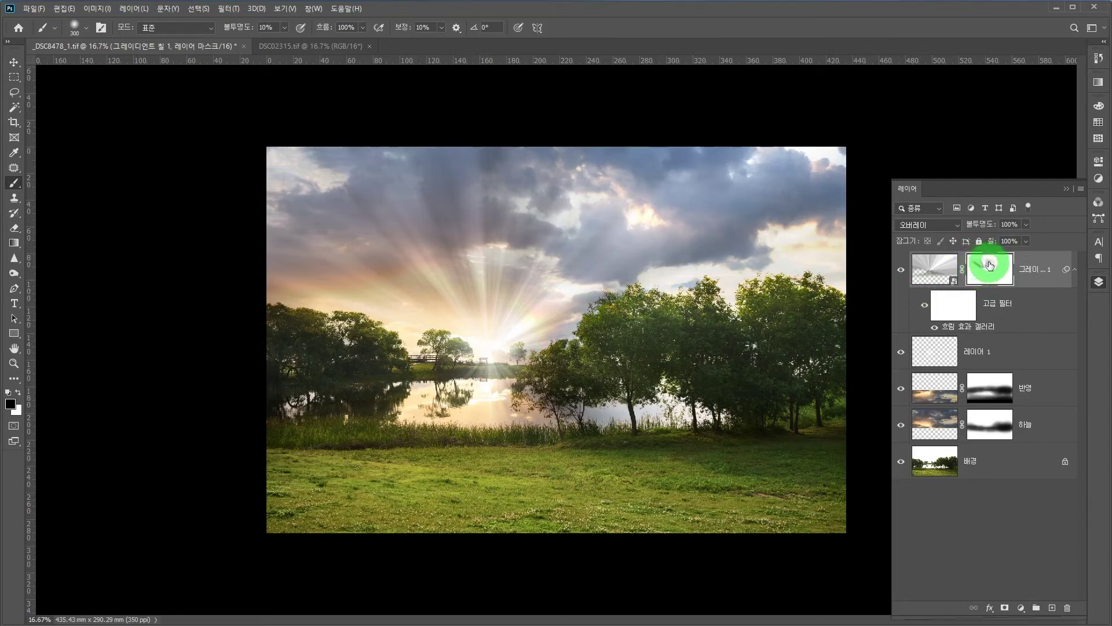
pyautogui.moveTo(573, 292)
pyautogui.mouseDown()
pyautogui.moveTo(745, 217)
pyautogui.moveTo(604, 281)
pyautogui.moveTo(549, 273)
pyautogui.moveTo(550, 251)
pyautogui.moveTo(507, 316)
pyautogui.moveTo(513, 272)
pyautogui.moveTo(497, 335)
pyautogui.moveTo(497, 320)
pyautogui.moveTo(453, 292)
pyautogui.moveTo(468, 331)
pyautogui.moveTo(430, 285)
pyautogui.moveTo(411, 287)
pyautogui.moveTo(451, 330)
pyautogui.moveTo(389, 294)
pyautogui.moveTo(335, 287)
pyautogui.moveTo(413, 324)
pyautogui.moveTo(307, 292)
pyautogui.moveTo(541, 343)
pyautogui.moveTo(526, 364)
pyautogui.moveTo(484, 362)
pyautogui.moveTo(667, 379)
pyautogui.moveTo(540, 362)
pyautogui.moveTo(644, 393)
pyautogui.moveTo(509, 376)
pyautogui.moveTo(512, 341)
pyautogui.moveTo(670, 285)
pyautogui.moveTo(541, 351)
pyautogui.moveTo(517, 328)
pyautogui.moveTo(560, 249)
pyautogui.moveTo(520, 308)
pyautogui.moveTo(568, 196)
pyautogui.moveTo(526, 271)
pyautogui.moveTo(497, 163)
pyautogui.moveTo(512, 187)
pyautogui.moveTo(497, 307)
pyautogui.moveTo(803, 322)
pyautogui.moveTo(902, 300)
pyautogui.moveTo(405, 307)
pyautogui.moveTo(535, 307)
pyautogui.moveTo(500, 288)
pyautogui.mouseUp()
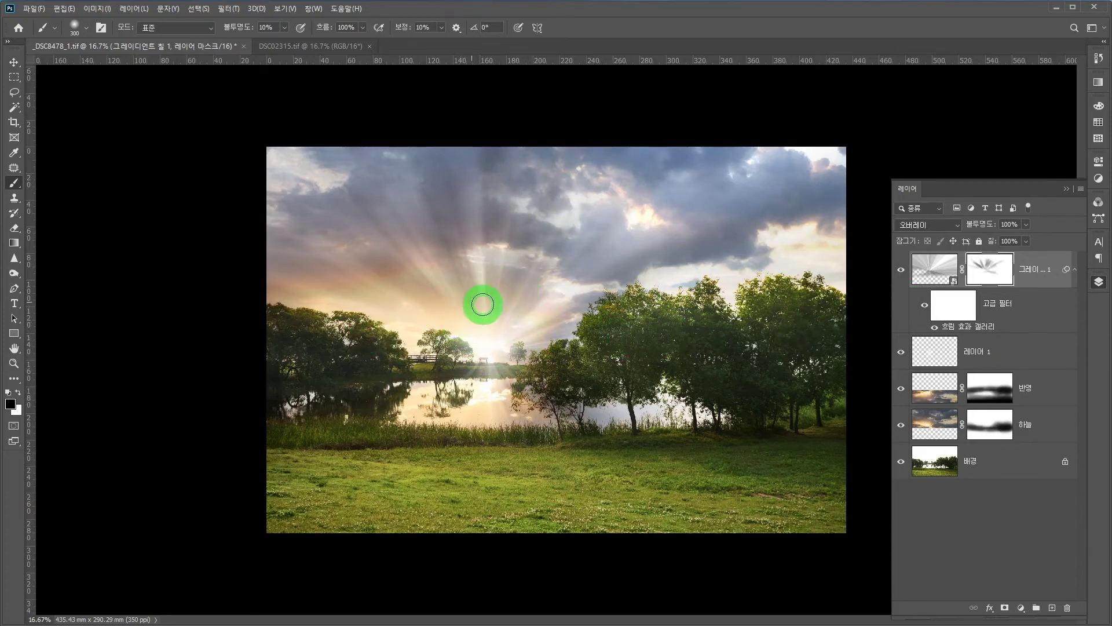
# - Add a Color Balance (색상 균형) adjustment above the rays layer with midtones at cyan–red +18 and yellow–blue -17
pyautogui.click(940, 267)
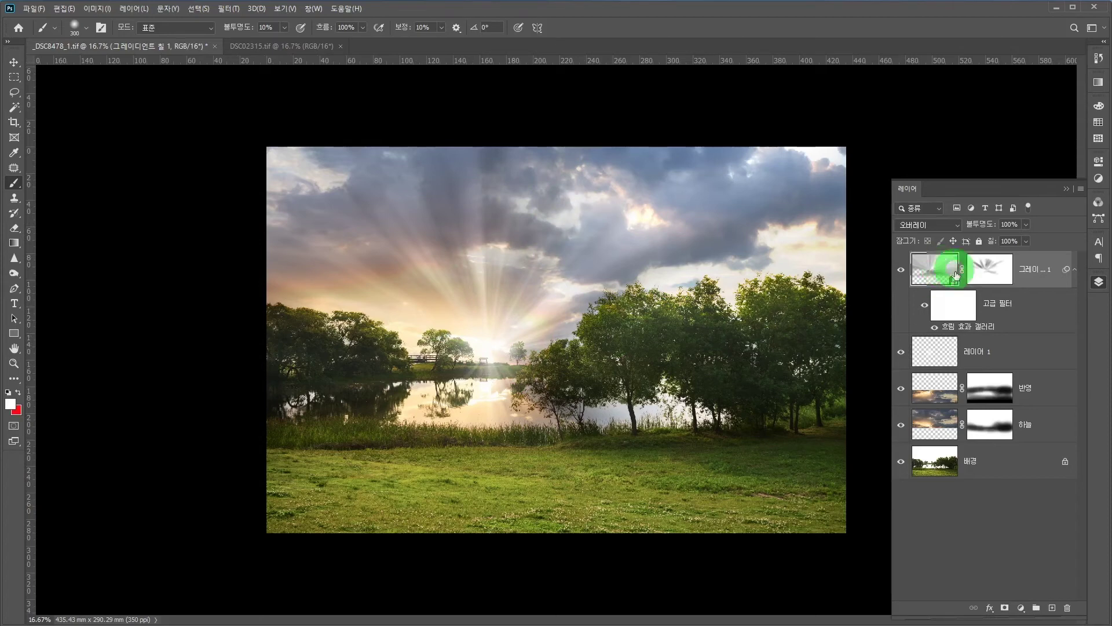
pyautogui.moveTo(939, 272); pyautogui.dragTo(998, 525)
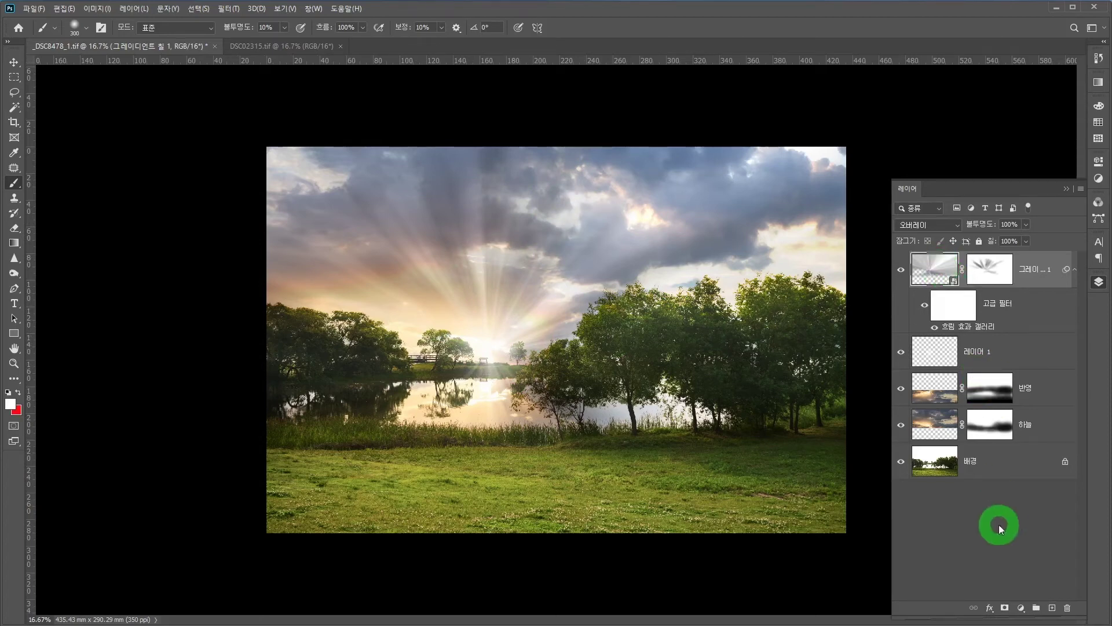
pyautogui.moveTo(1001, 582); pyautogui.dragTo(1055, 505)
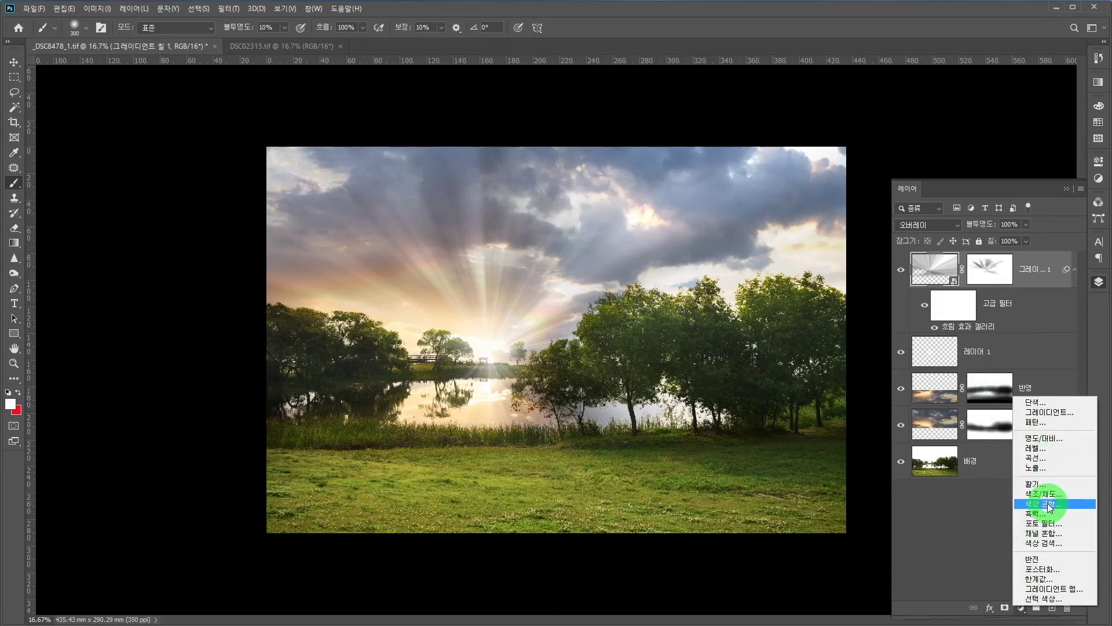
pyautogui.moveTo(1035, 505); pyautogui.dragTo(1034, 503)
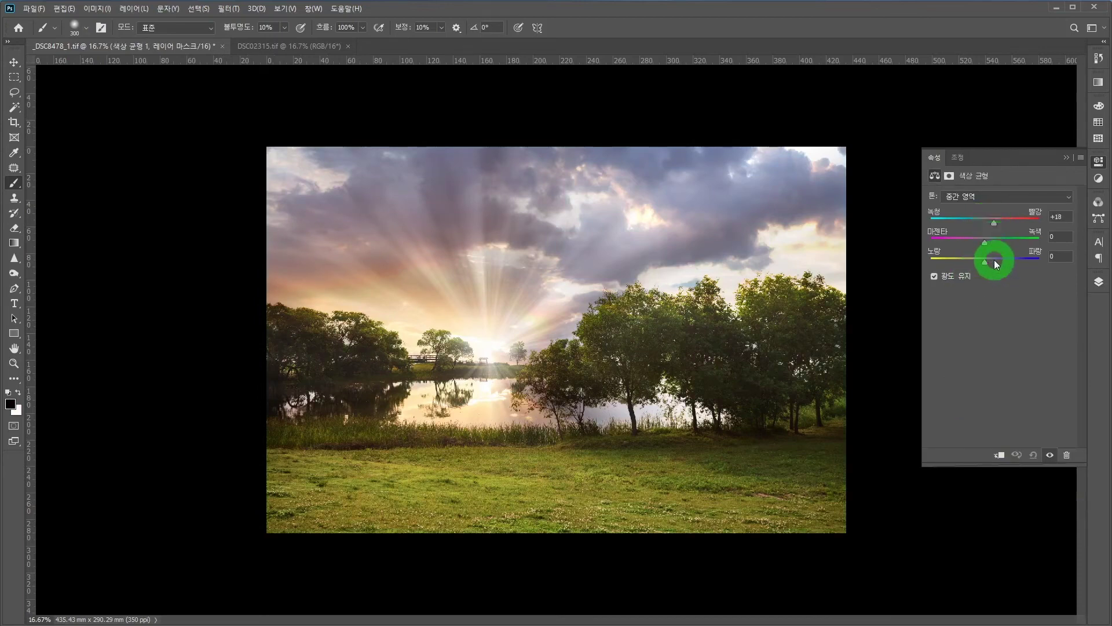
pyautogui.moveTo(986, 265); pyautogui.dragTo(976, 261)
pyautogui.moveTo(829, 325)
pyautogui.mouseDown()
pyautogui.moveTo(553, 392)
pyautogui.moveTo(471, 462)
pyautogui.moveTo(651, 444)
pyautogui.moveTo(330, 412)
pyautogui.moveTo(641, 443)
pyautogui.mouseUp()
pyautogui.click(980, 251)
pyautogui.moveTo(770, 360)
pyautogui.mouseDown()
pyautogui.moveTo(453, 331)
pyautogui.moveTo(958, 268)
pyautogui.moveTo(675, 280)
pyautogui.moveTo(487, 241)
pyautogui.moveTo(462, 300)
pyautogui.moveTo(524, 228)
pyautogui.moveTo(534, 315)
pyautogui.moveTo(498, 272)
pyautogui.mouseUp()
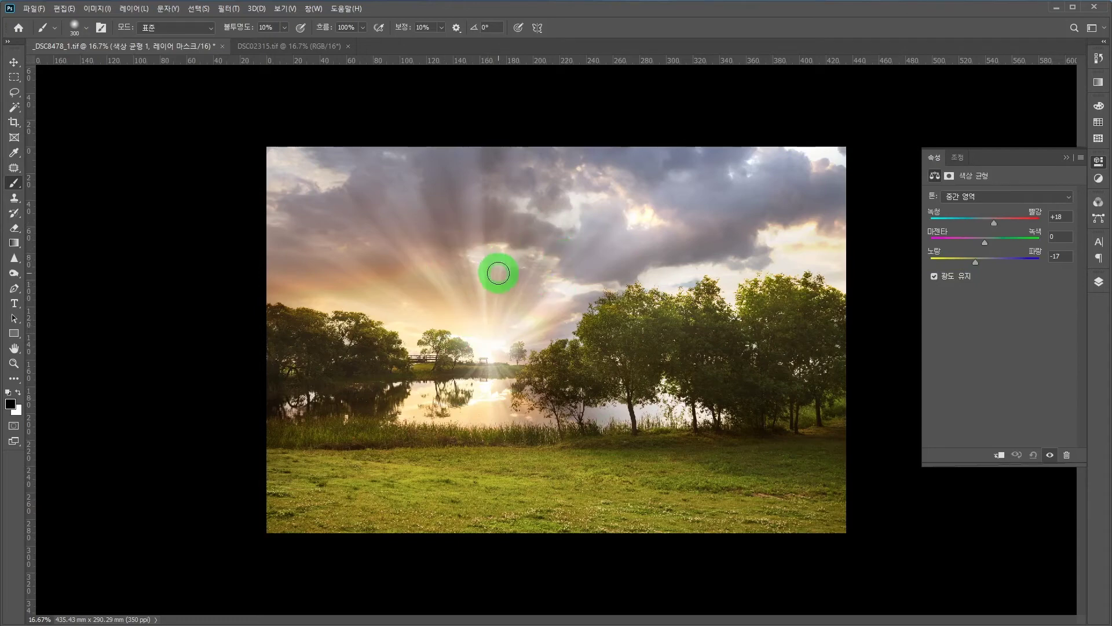
# - Clip the Color Balance adjustment to the rays layer and set its midtones to cyan–red +25 and yellow–blue -26
pyautogui.click(1000, 456)
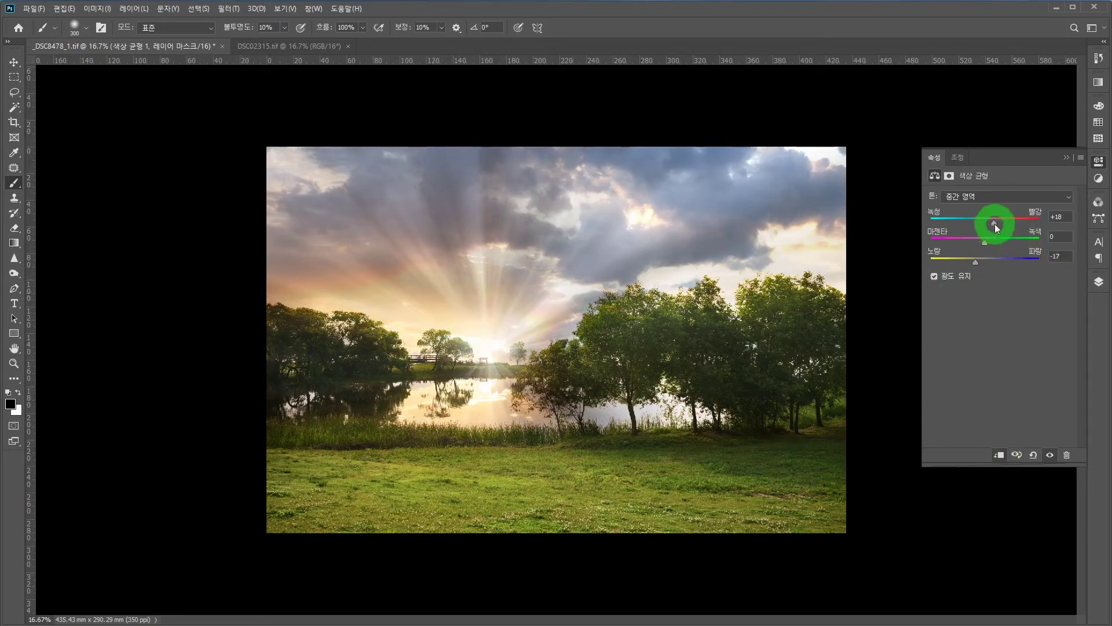
pyautogui.moveTo(588, 268)
pyautogui.mouseDown()
pyautogui.moveTo(450, 241)
pyautogui.moveTo(467, 273)
pyautogui.moveTo(436, 244)
pyautogui.moveTo(577, 288)
pyautogui.mouseUp()
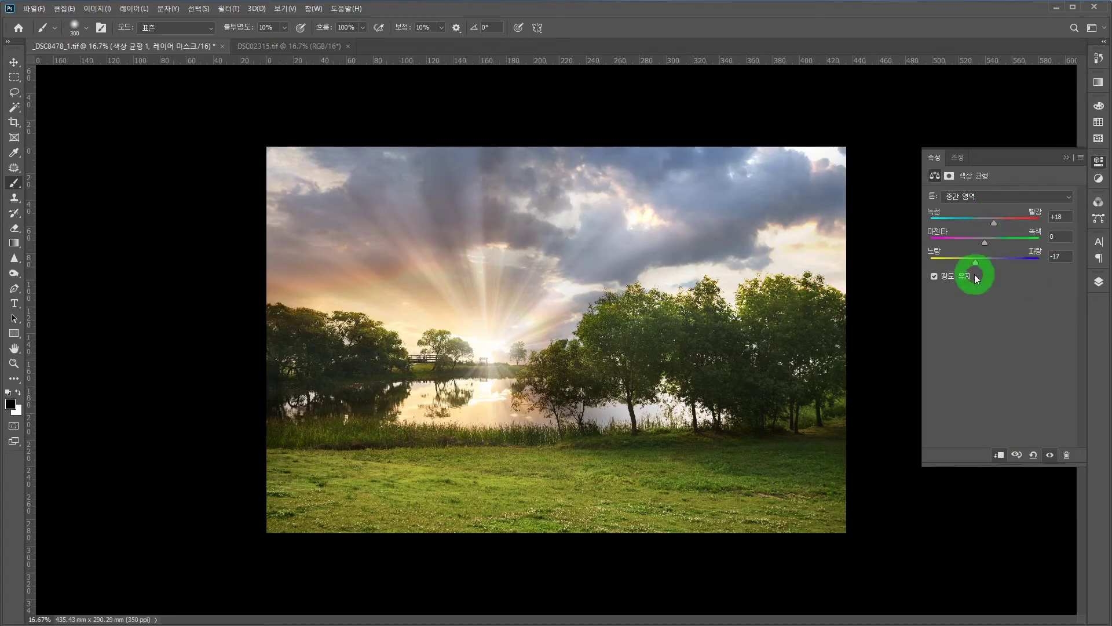
pyautogui.moveTo(974, 263); pyautogui.dragTo(973, 264)
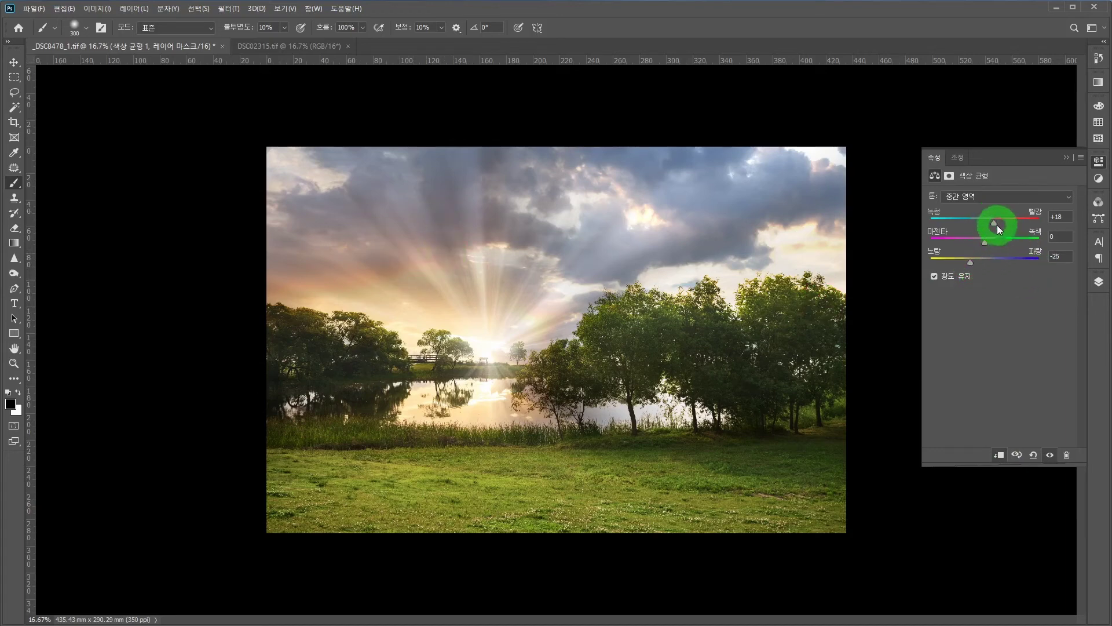
pyautogui.moveTo(994, 222); pyautogui.dragTo(999, 222)
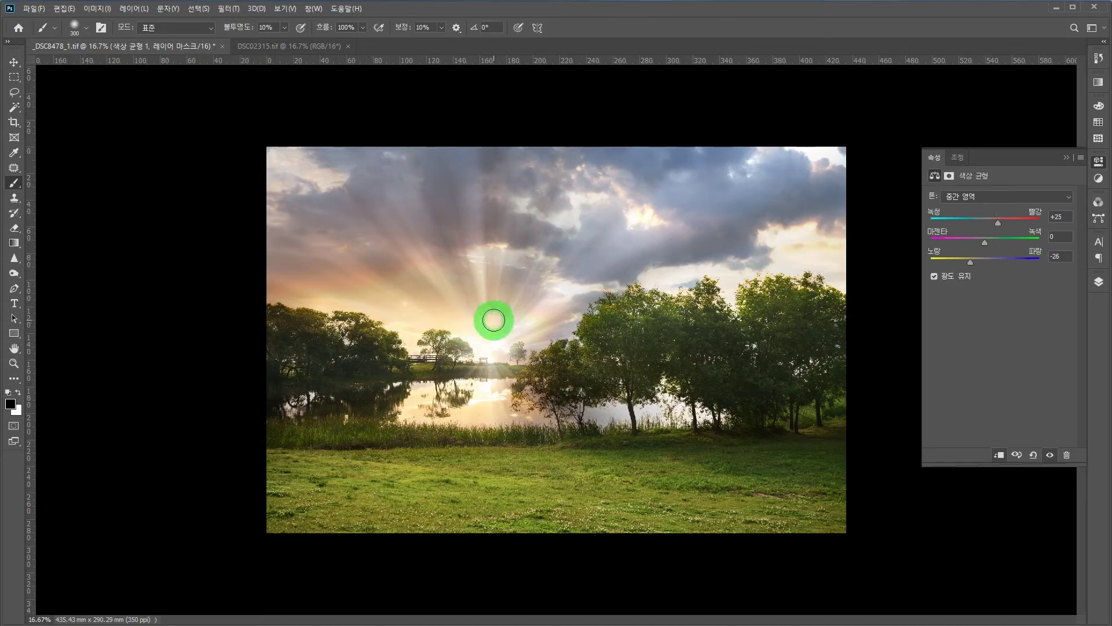
# - Flatten all layers into the background (배경으로 이미지 병합)
pyautogui.click(1101, 282)
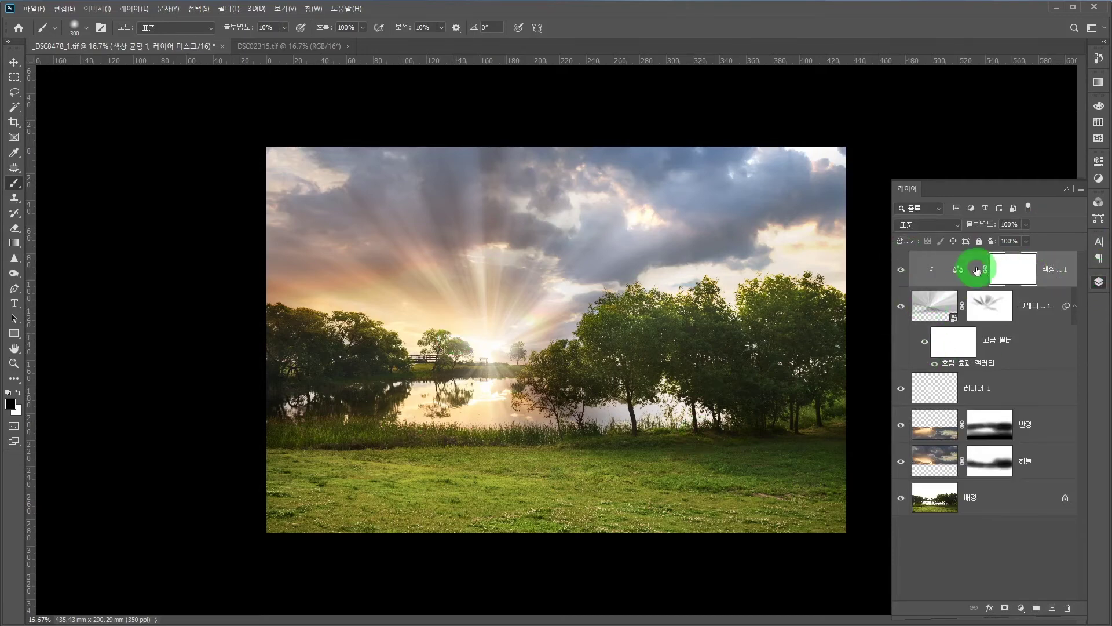
pyautogui.click(1082, 191)
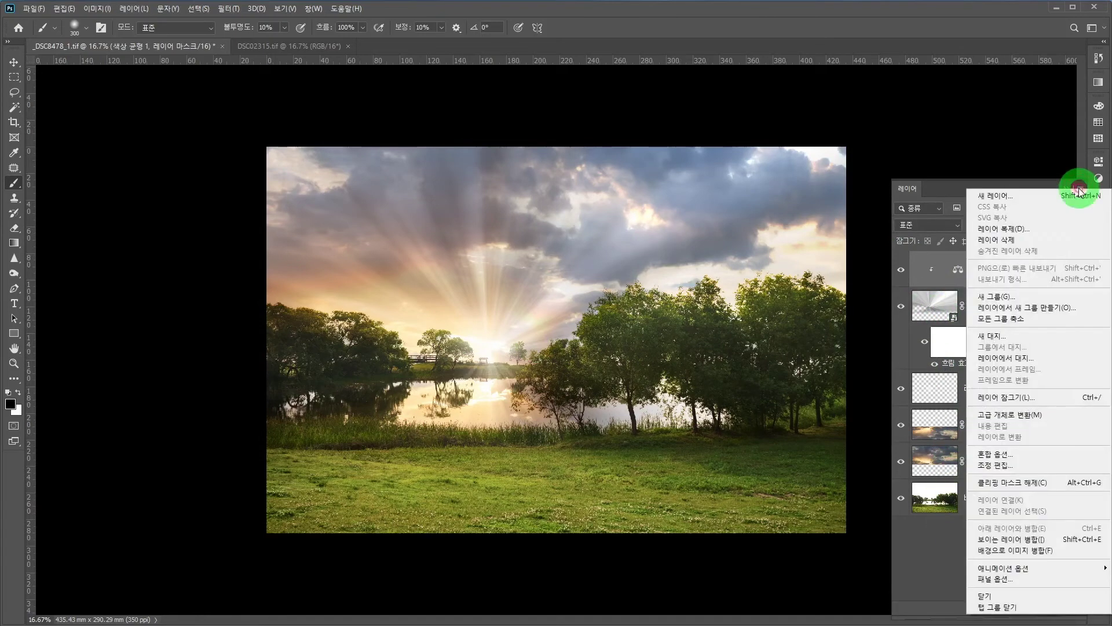
pyautogui.click(1020, 551)
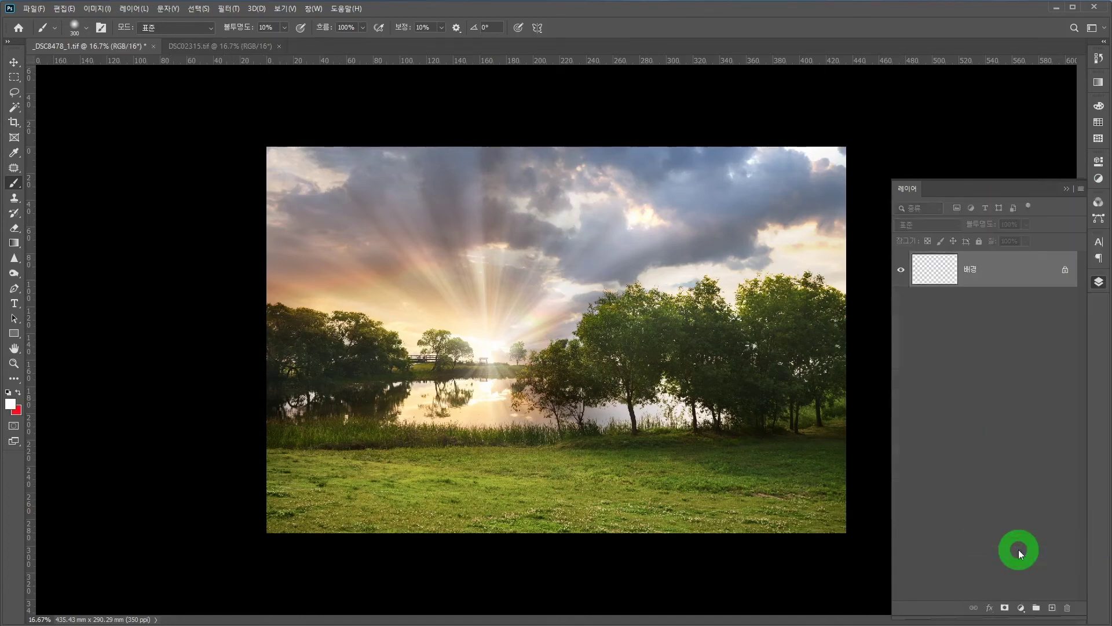
pyautogui.click(704, 270)
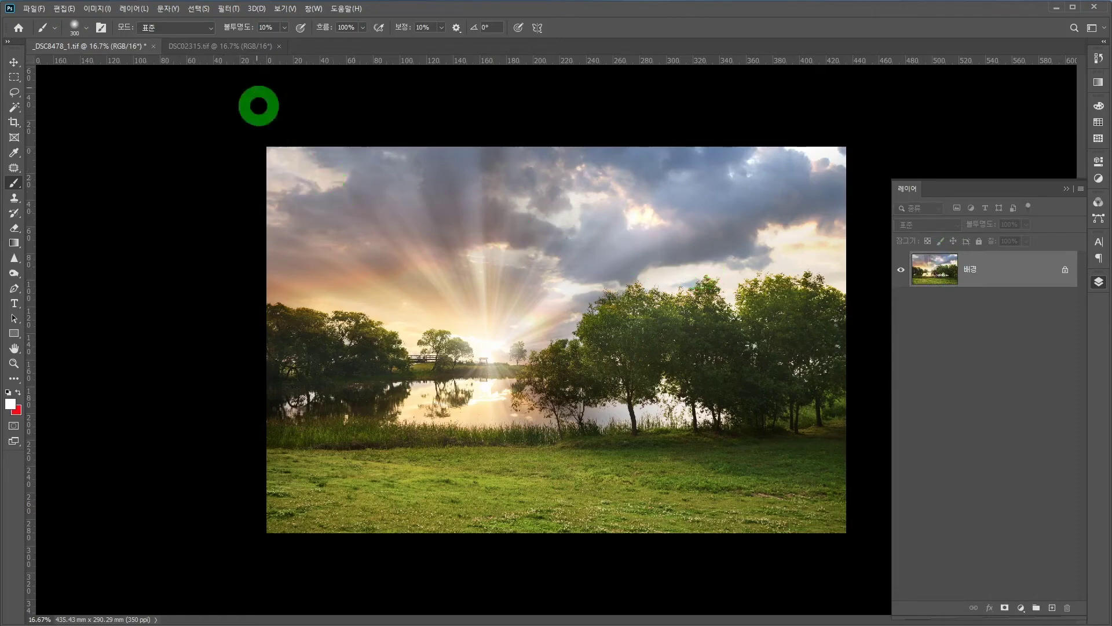
# - Apply the Camera Raw filter to the flattened image with dehaze +15, saturation -4 and temperature +6
pyautogui.click(228, 8)
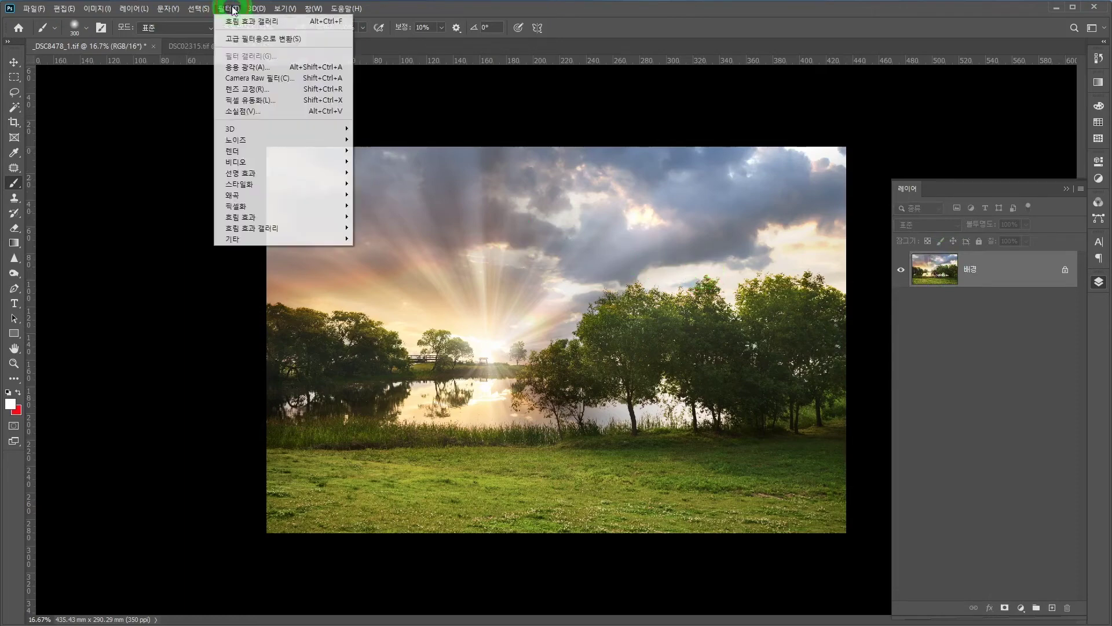
pyautogui.click(239, 78)
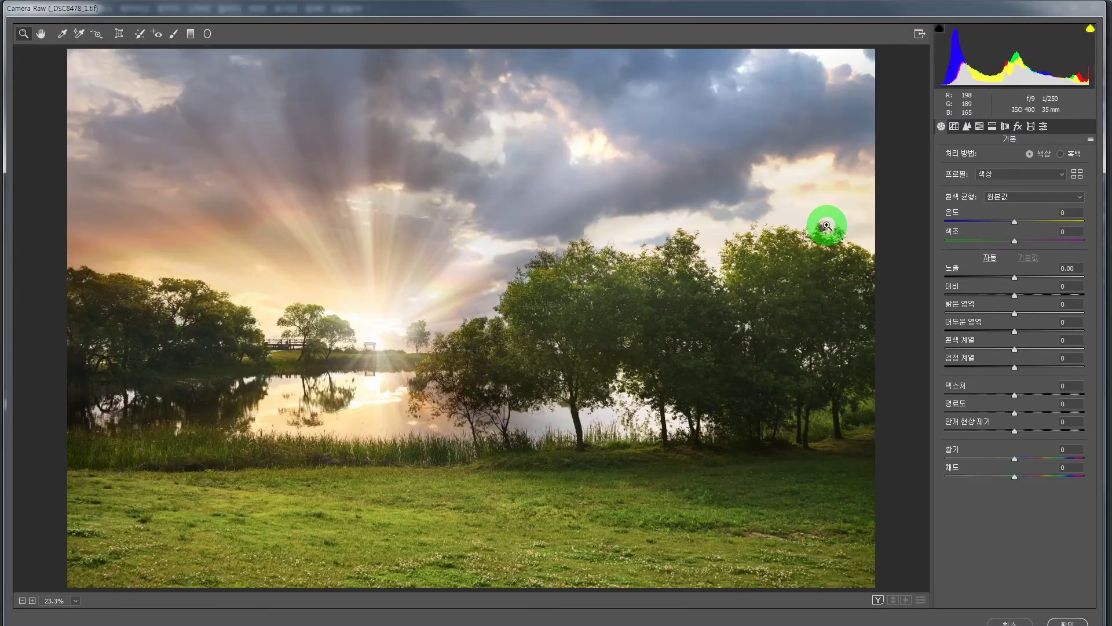
pyautogui.click(1022, 431)
pyautogui.moveTo(1022, 434); pyautogui.dragTo(1026, 433)
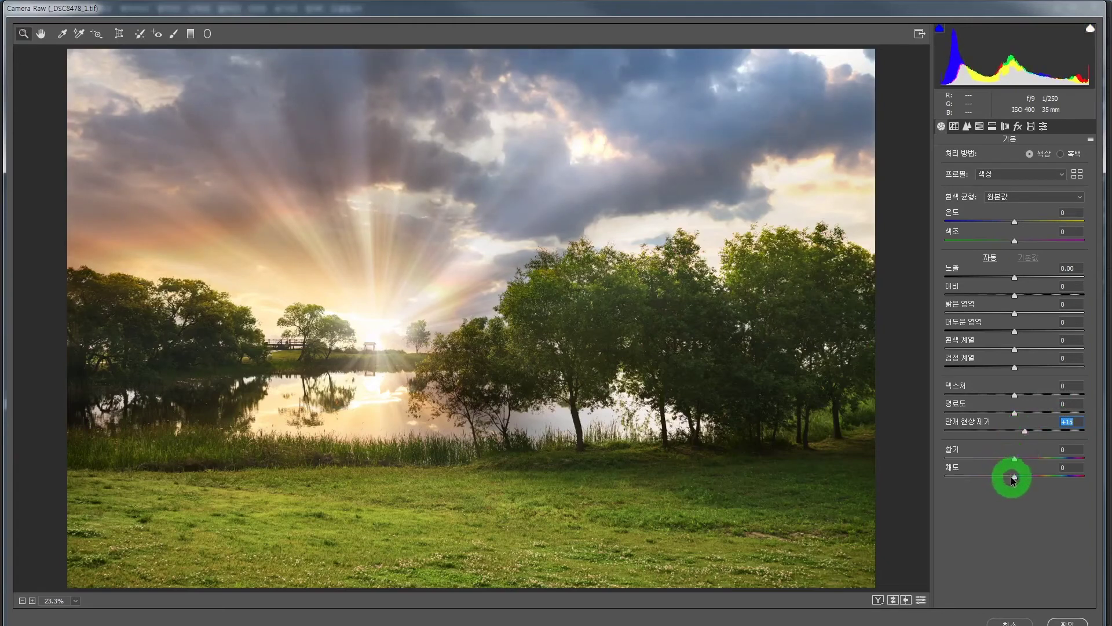
pyautogui.moveTo(1015, 476); pyautogui.dragTo(1011, 478)
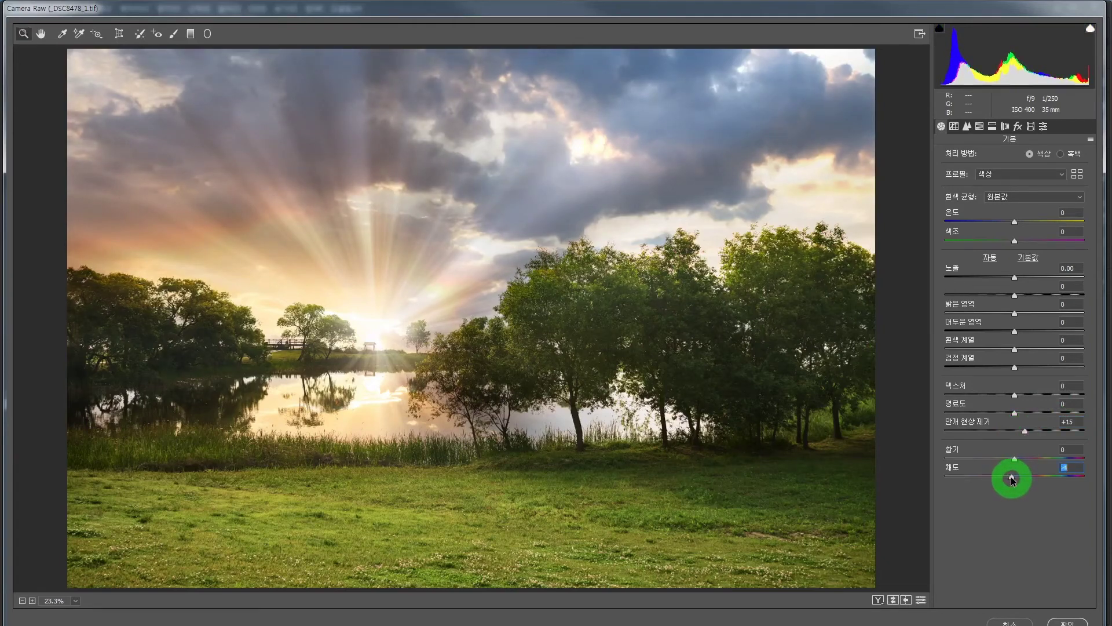
pyautogui.moveTo(1014, 226); pyautogui.dragTo(1019, 225)
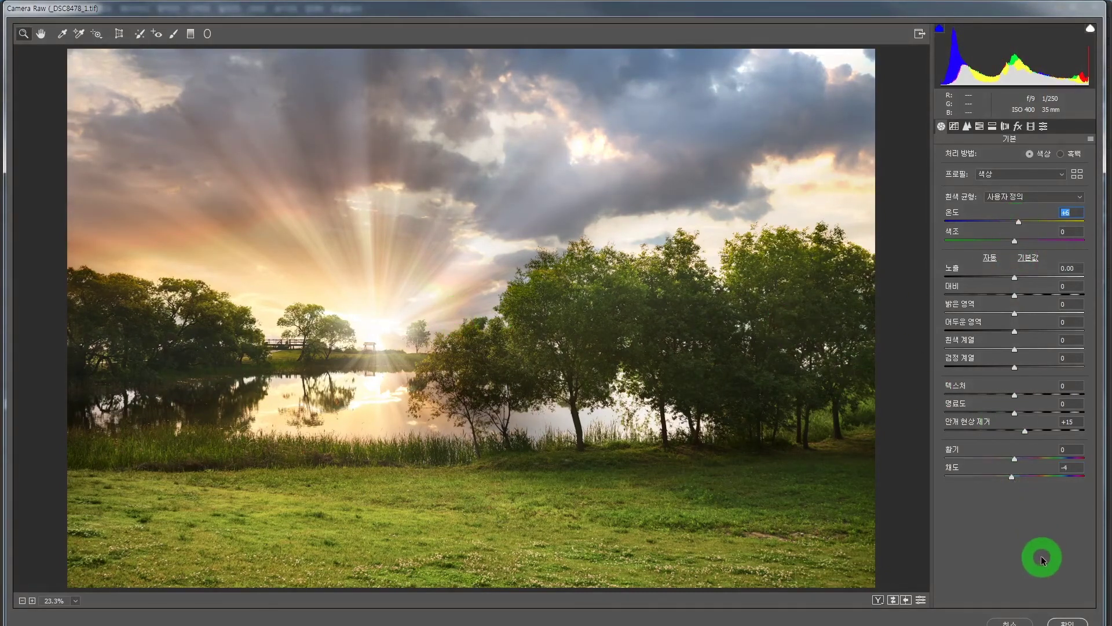
pyautogui.click(1066, 619)
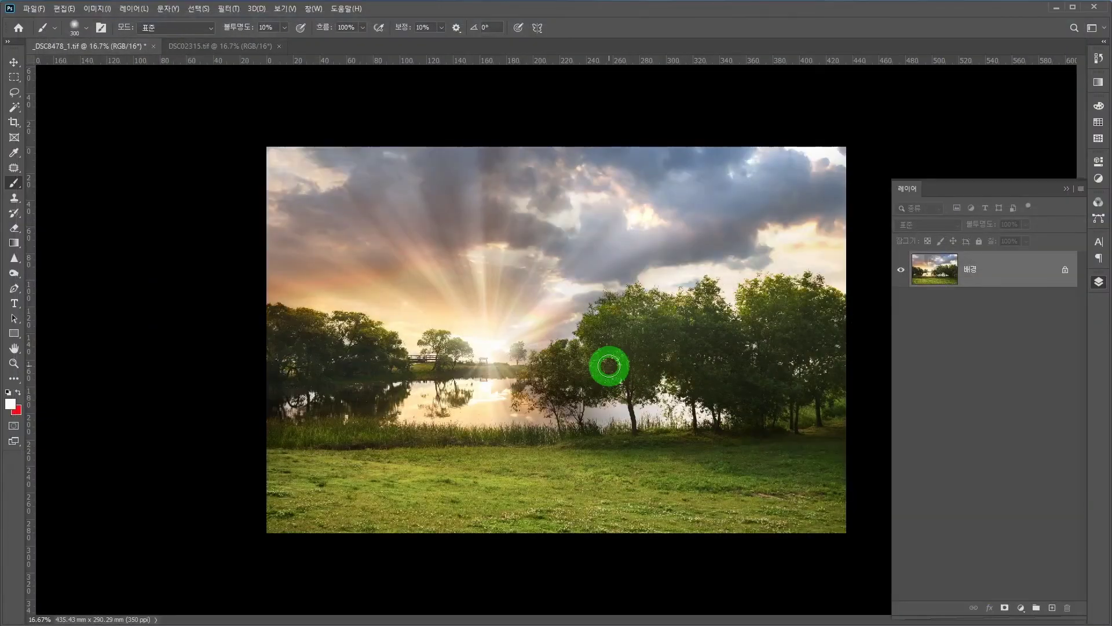